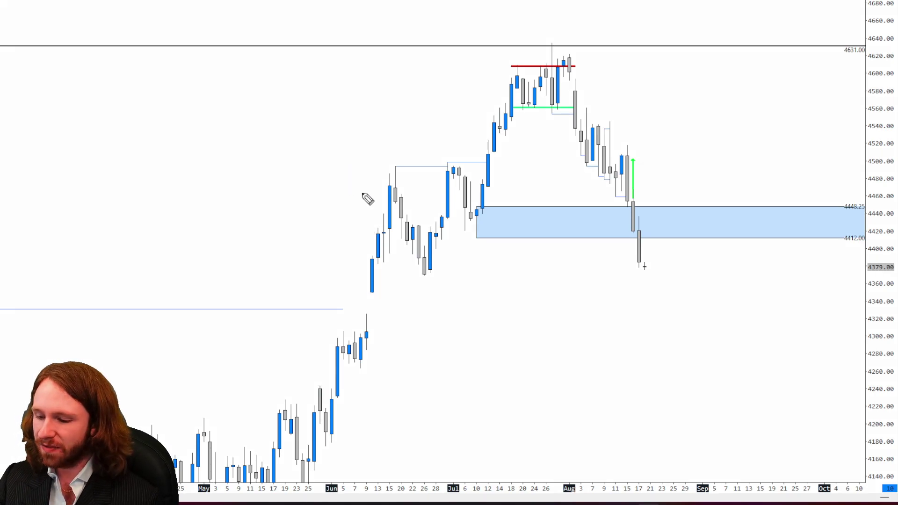
- Shift the chart down and sketch a circle, arrow and bearish zigzag at the blue-zone candle
left_click_drag(868, 181, 867, 236)
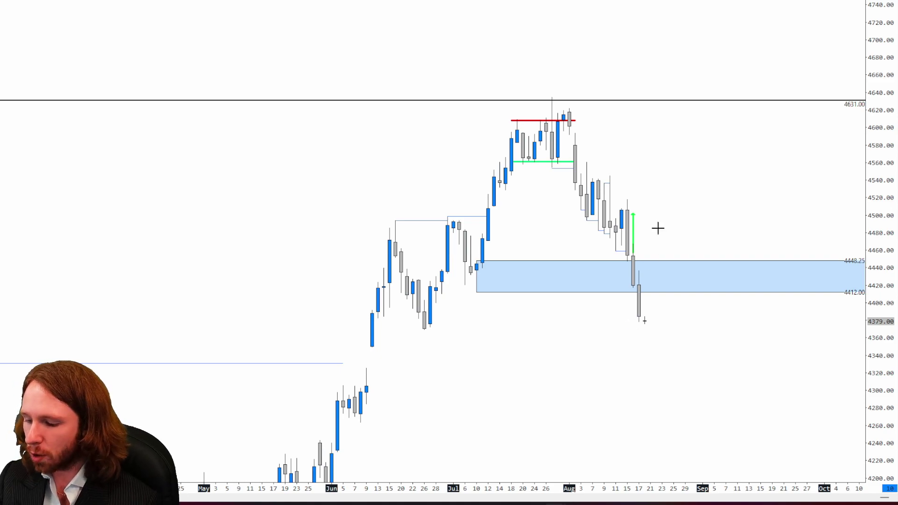
mouse_move(567, 276)
left_mouse_down()
mouse_move(601, 281)
mouse_move(626, 265)
left_mouse_up()
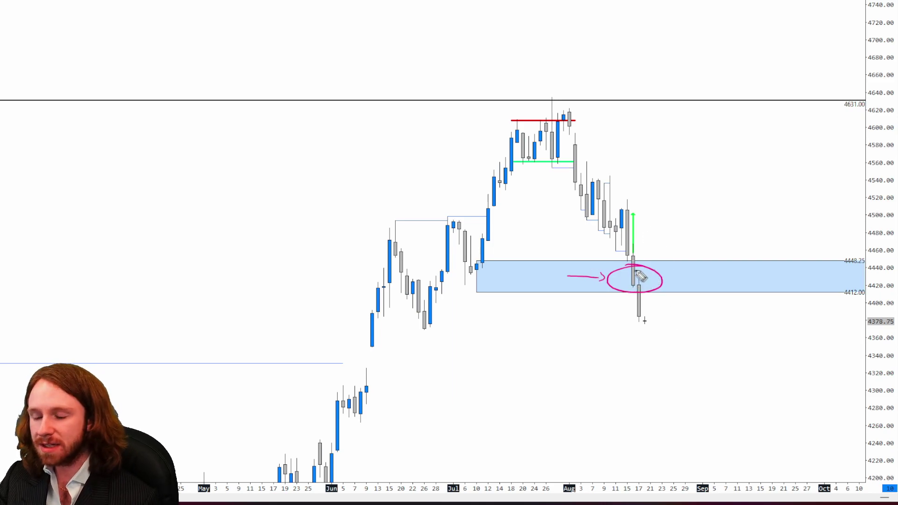
mouse_move(699, 273)
left_mouse_down()
mouse_move(674, 273)
mouse_move(683, 74)
mouse_move(695, 80)
left_mouse_up()
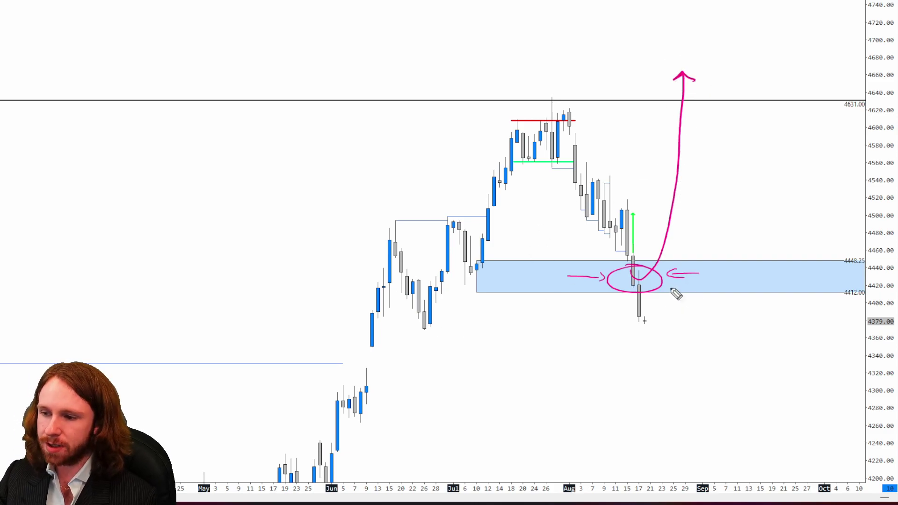
mouse_move(643, 284)
left_mouse_down()
mouse_move(640, 311)
mouse_move(664, 333)
mouse_move(678, 393)
mouse_move(689, 382)
left_mouse_up()
- Undo the zigzag, clear the pink markup, then redraw and remove a circle on the zone candle
key("ctrl+z")
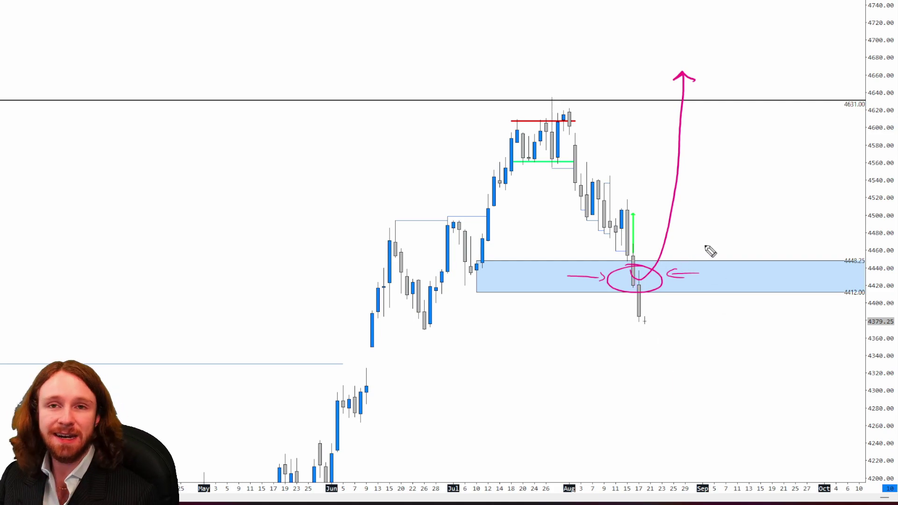
key("e")
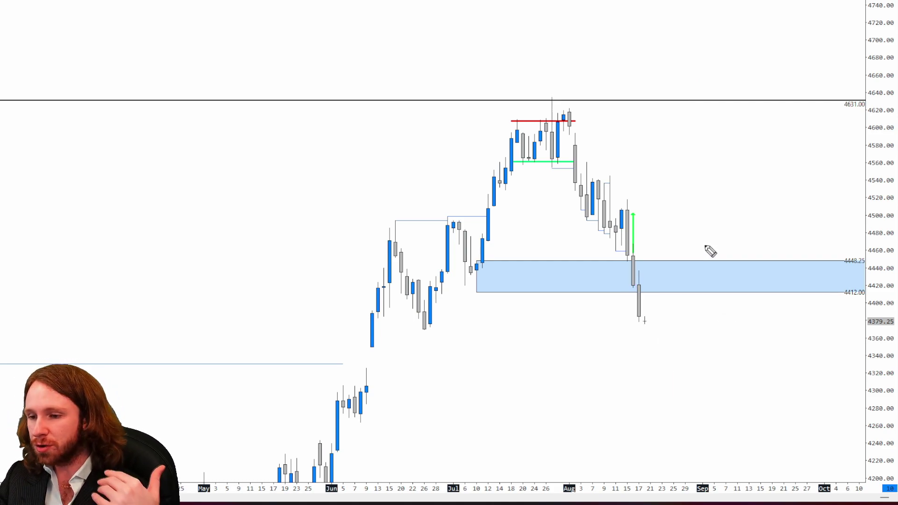
mouse_move(653, 272)
left_mouse_down()
mouse_move(624, 280)
mouse_move(645, 260)
left_mouse_up()
key("e")
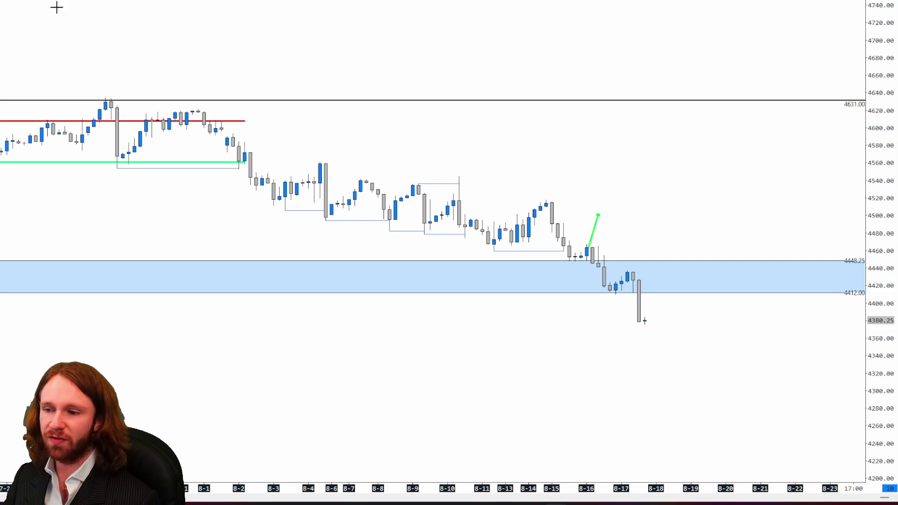
- Stretch the price scale taller, nudge the chart down, and sketch a rising stroke over the 8-16 candles
left_click_drag(878, 259, 862, 357)
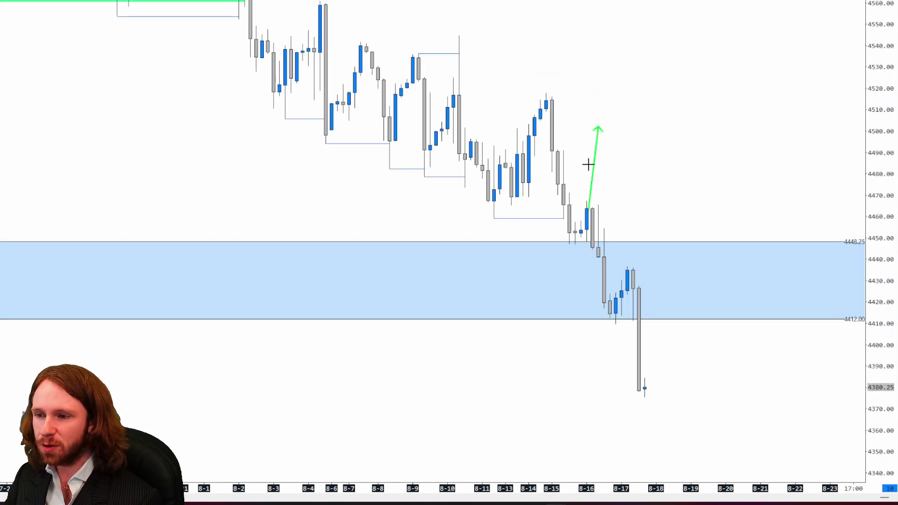
left_click_drag(890, 239, 889, 245)
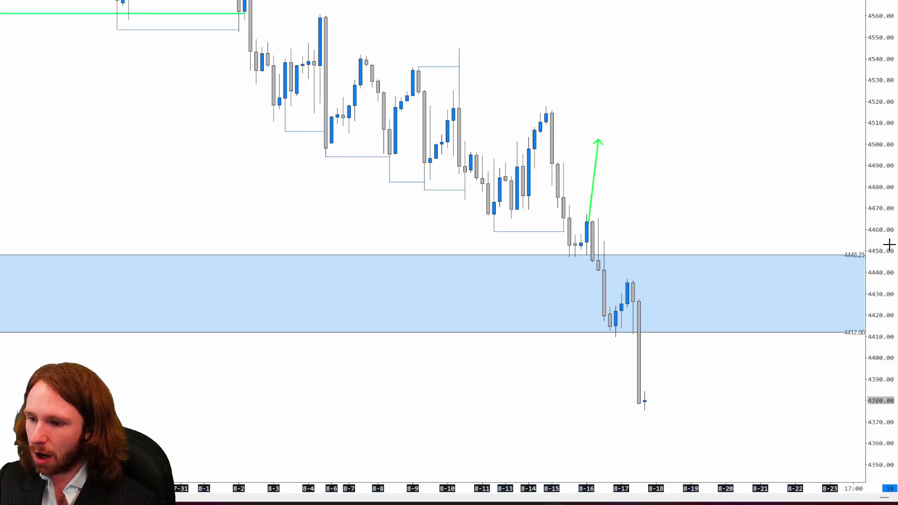
mouse_move(578, 238)
left_mouse_down()
mouse_move(619, 155)
mouse_move(632, 234)
mouse_move(632, 328)
left_mouse_up()
- Clear the strokes, then draw and undo an arc under the 8-15/8-16 lows and an arrow to 4410
key("ctrl+z")
key("ctrl+z")
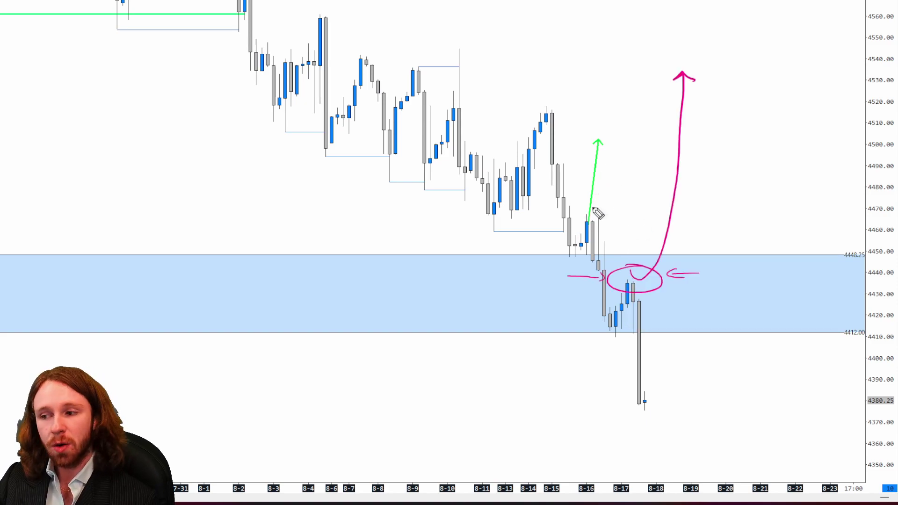
key("Delete")
mouse_move(561, 251)
left_mouse_down()
mouse_move(582, 256)
mouse_move(574, 258)
mouse_move(588, 221)
left_mouse_up()
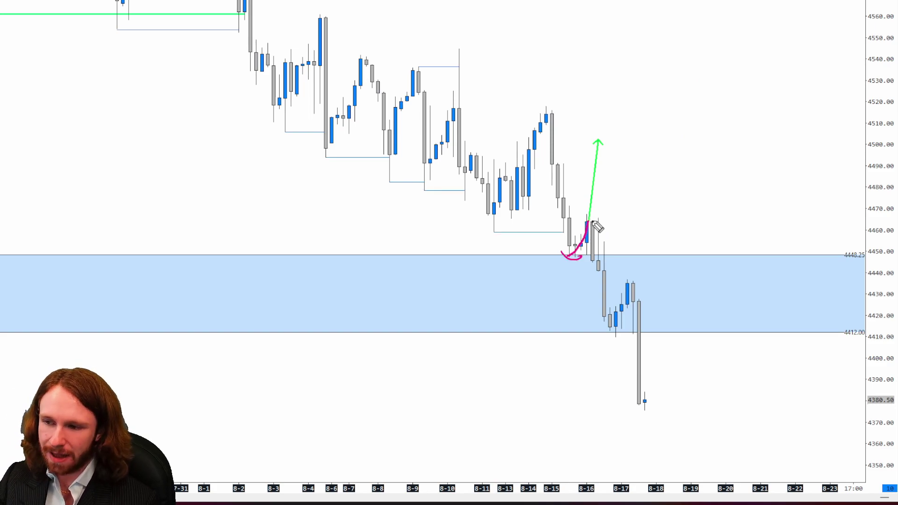
mouse_move(590, 224)
left_mouse_down()
mouse_move(606, 338)
mouse_move(612, 331)
left_mouse_up()
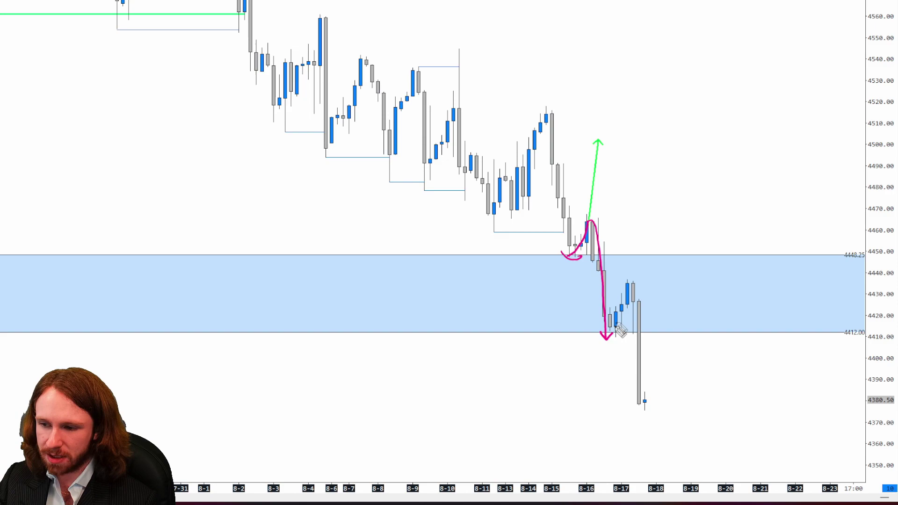
key("ctrl+z")
key("ctrl+z")
key("ctrl+z")
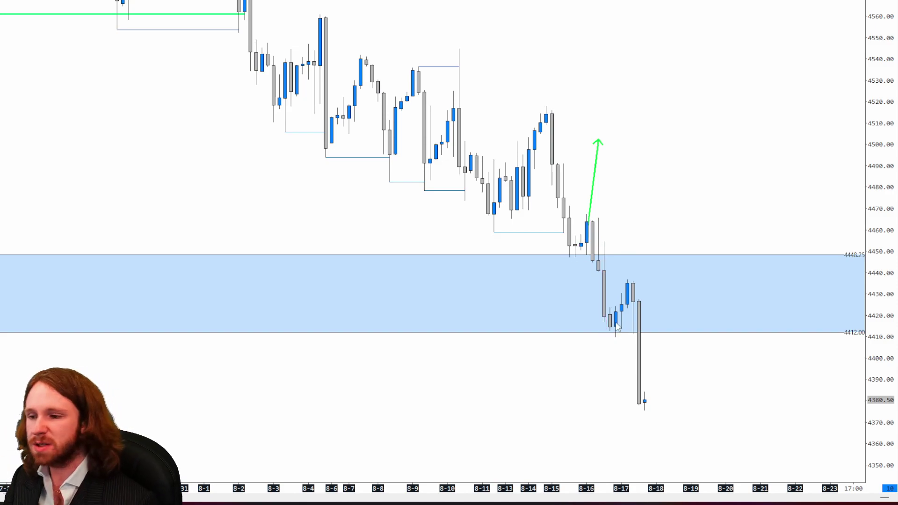
- Erase the green arrow and place a horizontal line at the top of the blue zone
right_click(595, 171)
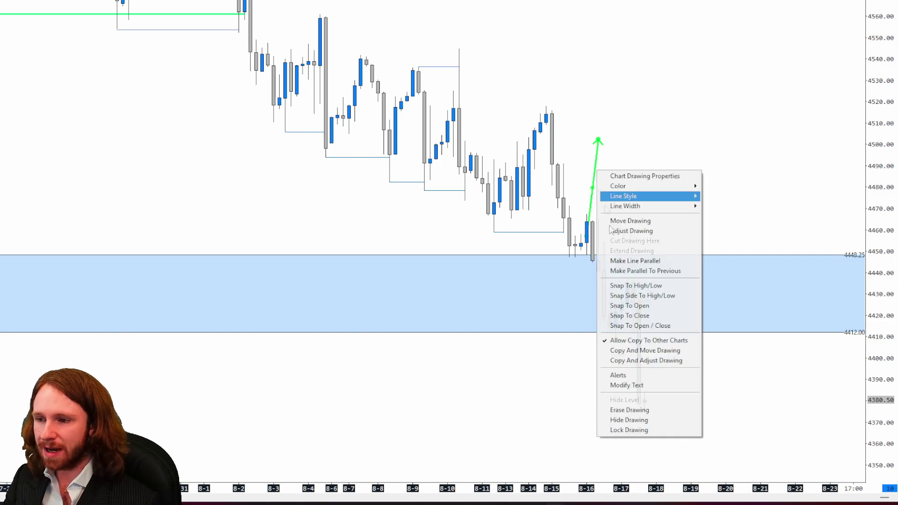
left_click(608, 410)
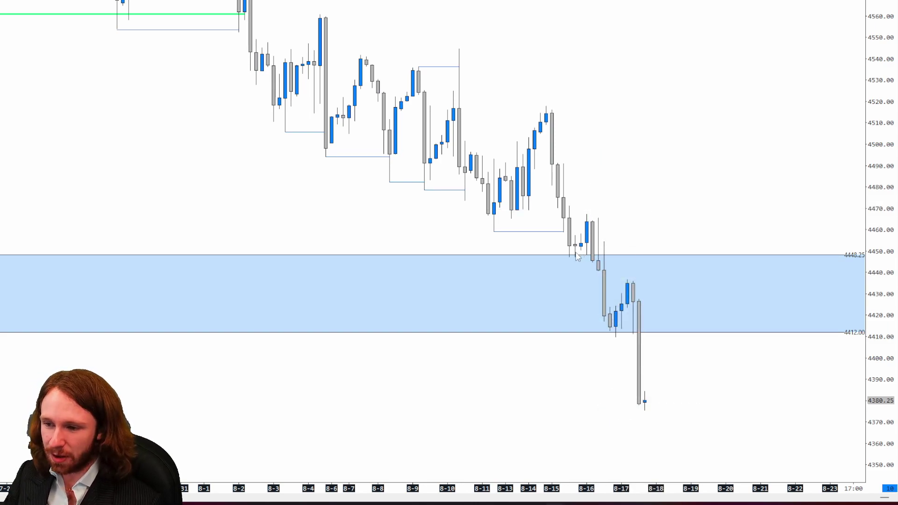
left_click(569, 258)
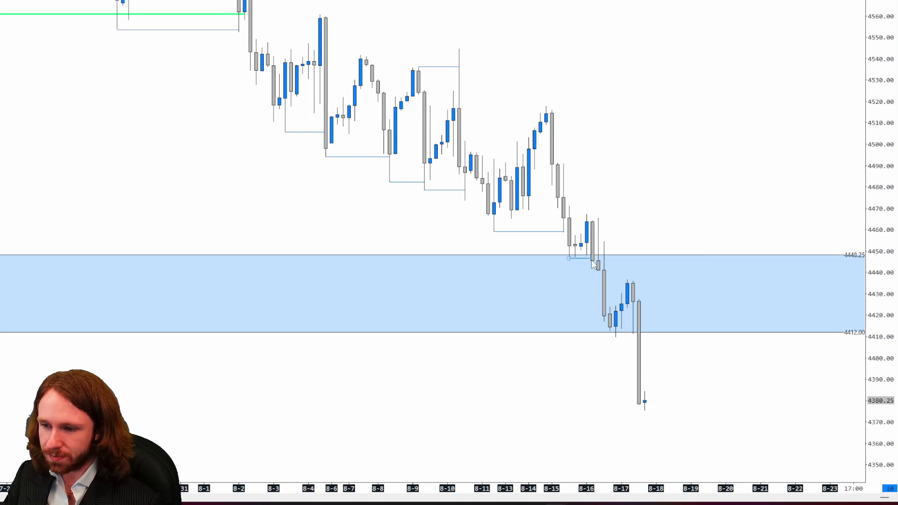
right_click(582, 265)
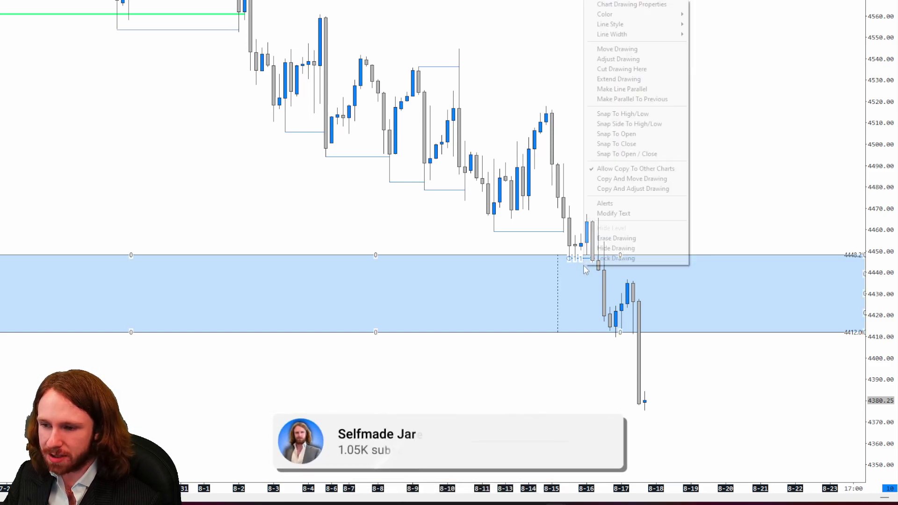
left_click(719, 191)
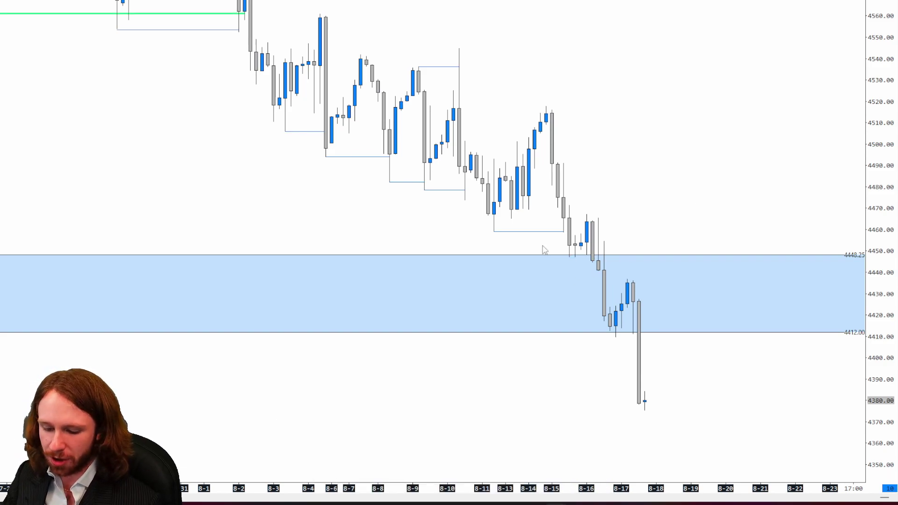
left_click(569, 257)
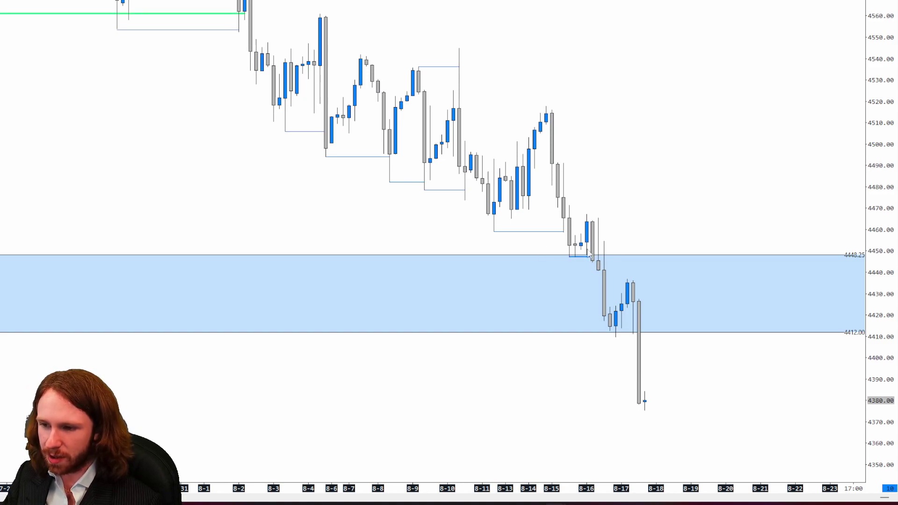
- Set the new line's width to 1 in its Chart Drawing Properties
right_click(588, 262)
left_click(608, 6)
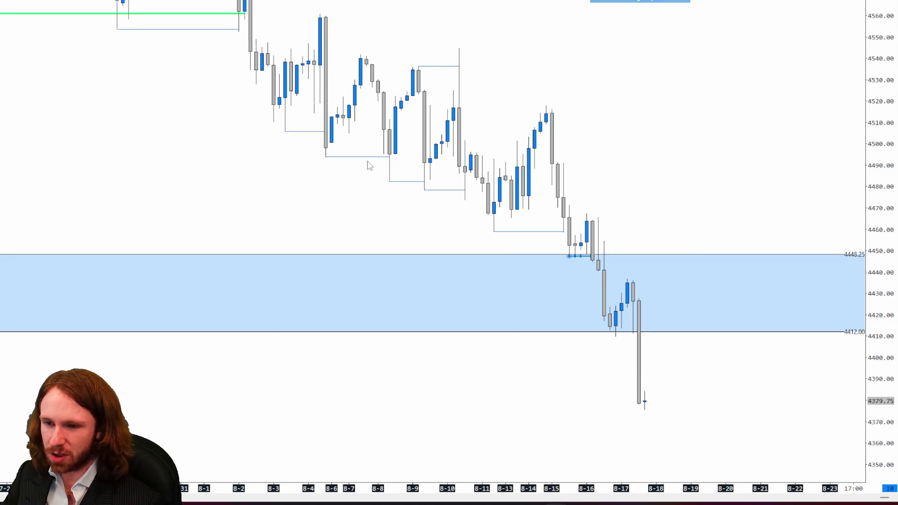
left_click(416, 154)
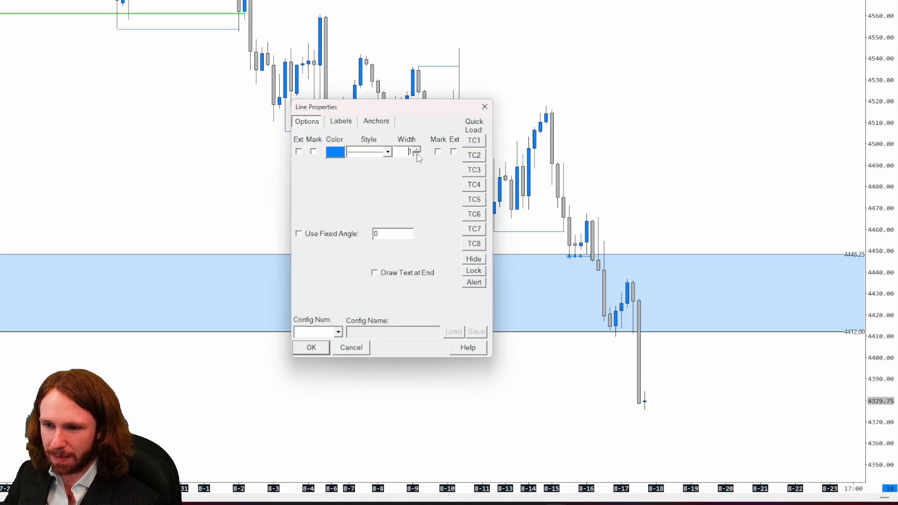
left_click(312, 347)
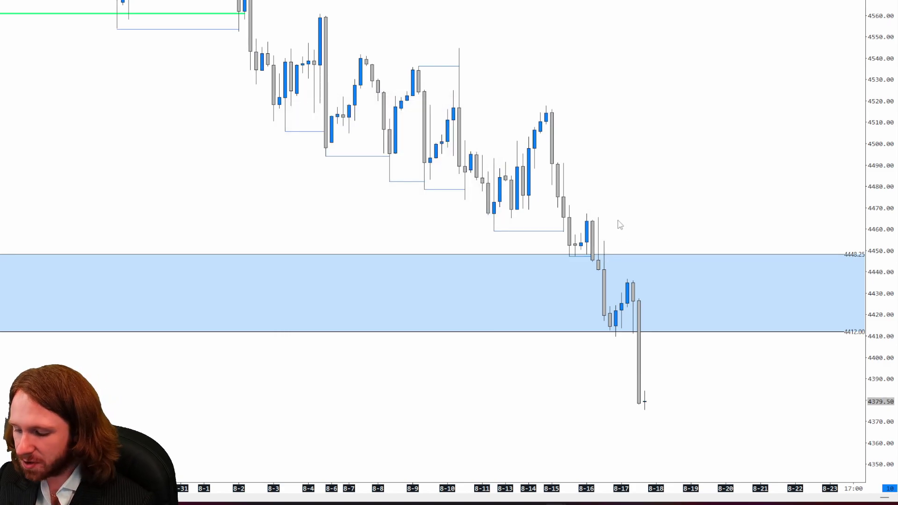
- Sketch and undo pink paths near the zone: a path over 8-16, a bearish zigzag, and a rising curve
mouse_move(583, 223)
left_mouse_down()
mouse_move(604, 248)
mouse_move(607, 324)
mouse_move(617, 316)
left_mouse_up()
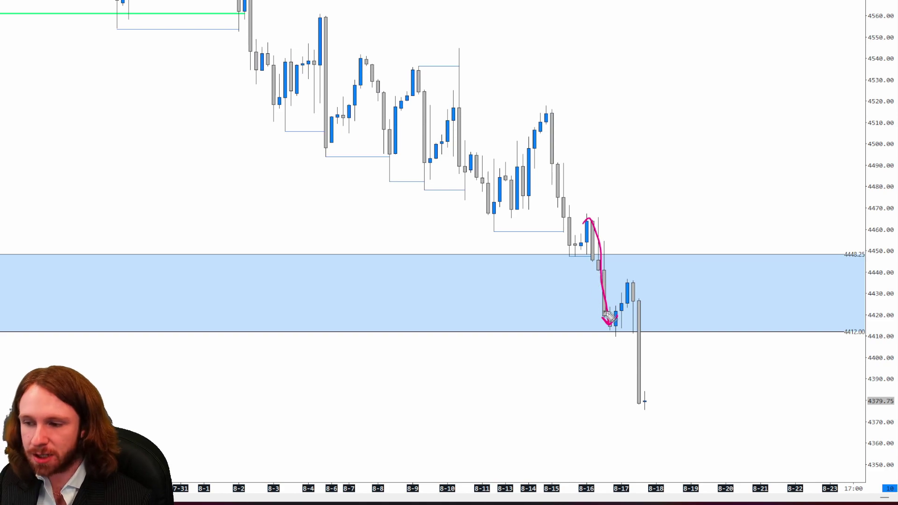
left_click_drag(602, 335, 639, 293)
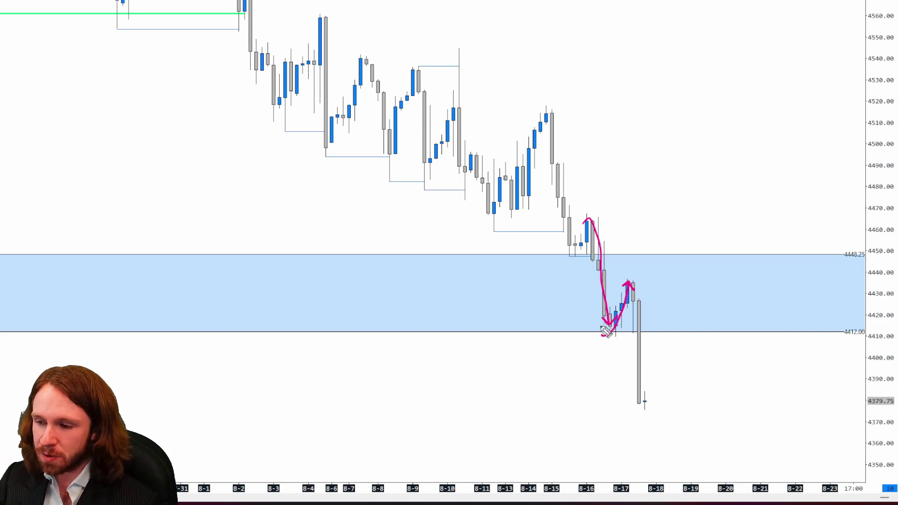
mouse_move(593, 86)
left_mouse_down()
mouse_move(608, 120)
mouse_move(735, 256)
mouse_move(782, 359)
left_mouse_up()
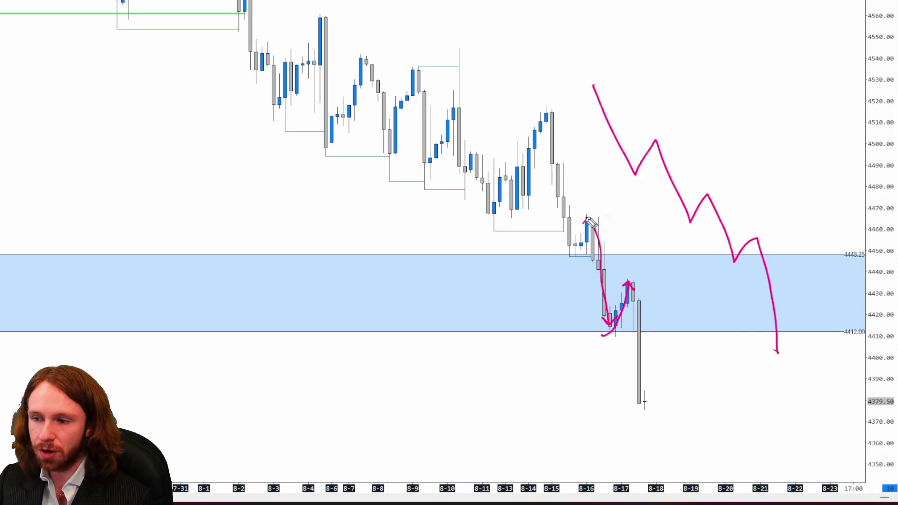
key("ctrl+z")
key("ctrl+z")
left_click_drag(560, 253, 631, 143)
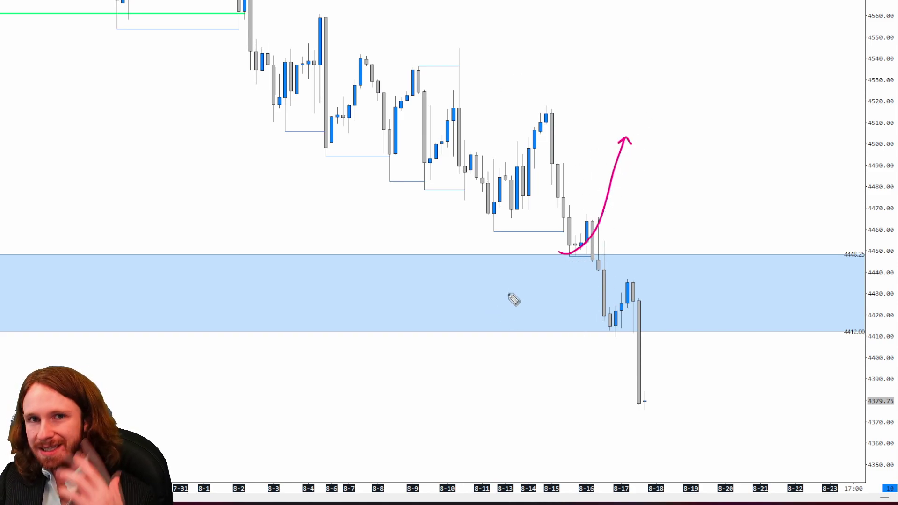
key("ctrl+z")
- Sketch a dip-and-bounce at the 8-17 low and a drop to about 4375, then clear it
mouse_move(599, 258)
left_mouse_down()
mouse_move(618, 315)
mouse_move(623, 308)
mouse_move(609, 328)
mouse_move(637, 281)
left_mouse_up()
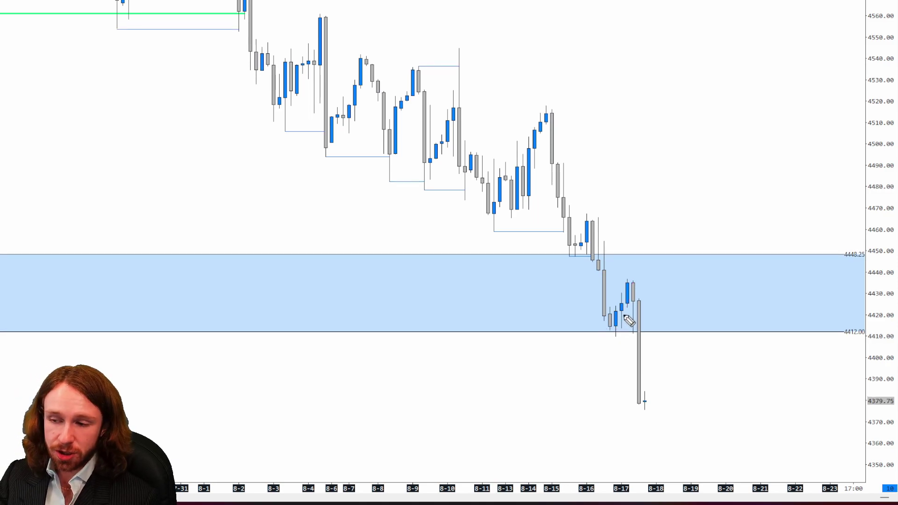
mouse_move(605, 335)
left_mouse_down()
mouse_move(626, 331)
mouse_move(613, 355)
mouse_move(620, 346)
left_mouse_up()
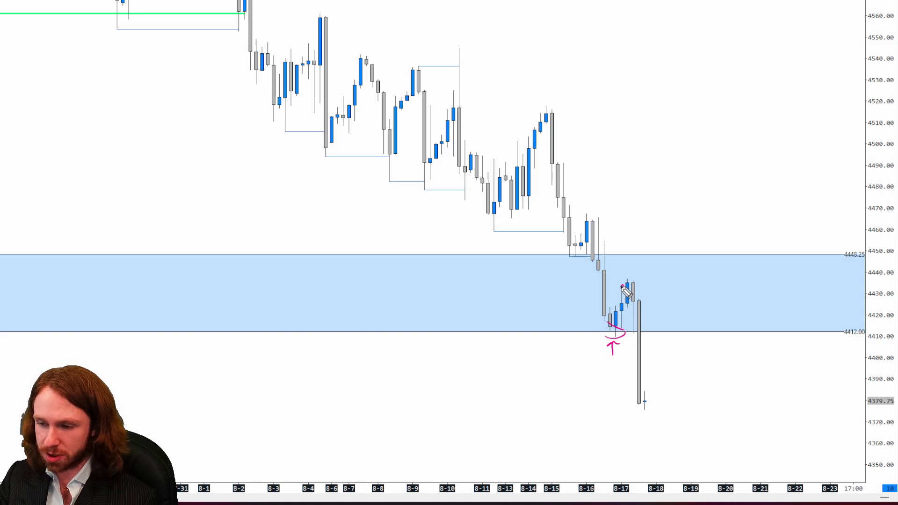
mouse_move(633, 276)
left_mouse_down()
mouse_move(660, 414)
mouse_move(670, 410)
left_mouse_up()
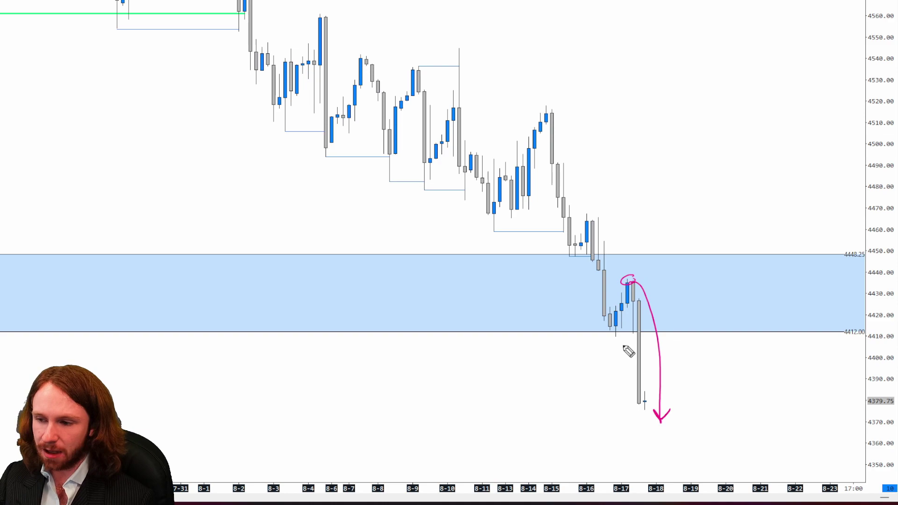
key("Escape")
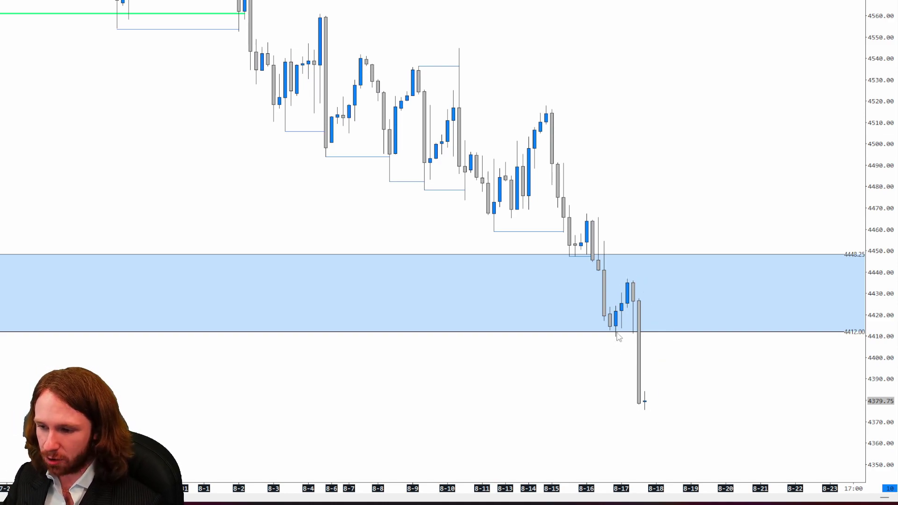
- Draw a horizontal line at the 8-17 low, set its width to 1, and pan the chart slightly down
left_click_drag(615, 336, 637, 337)
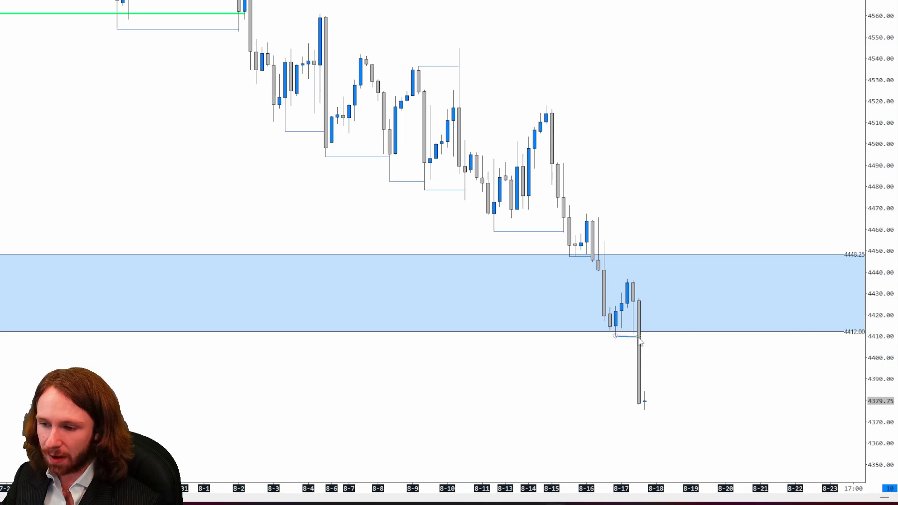
right_click(640, 340)
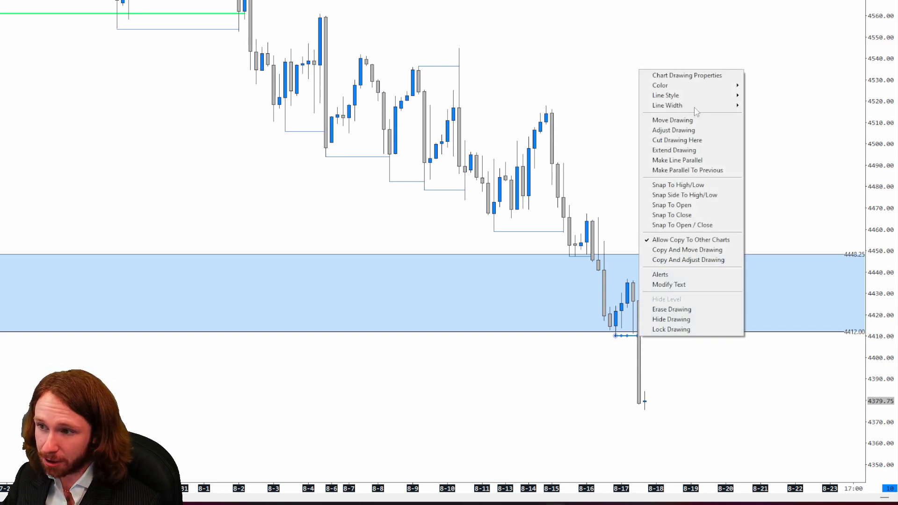
left_click(696, 76)
left_click(416, 154)
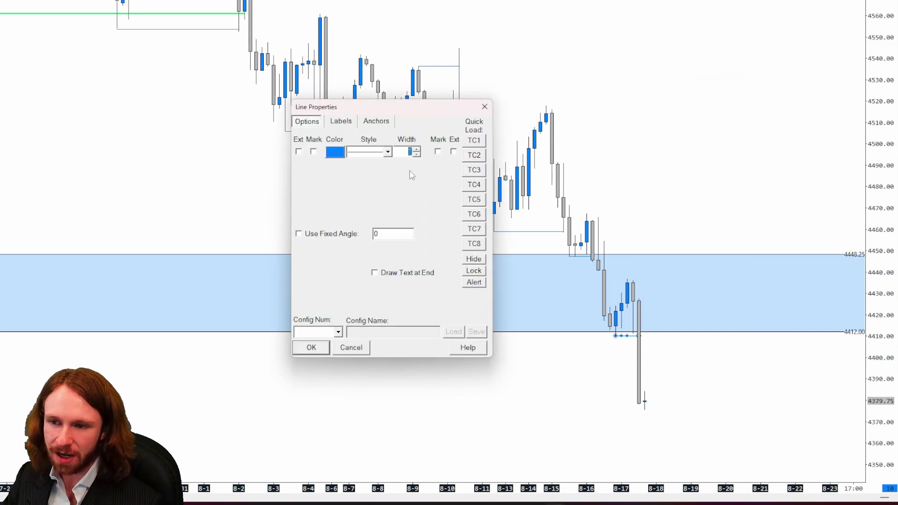
left_click(311, 348)
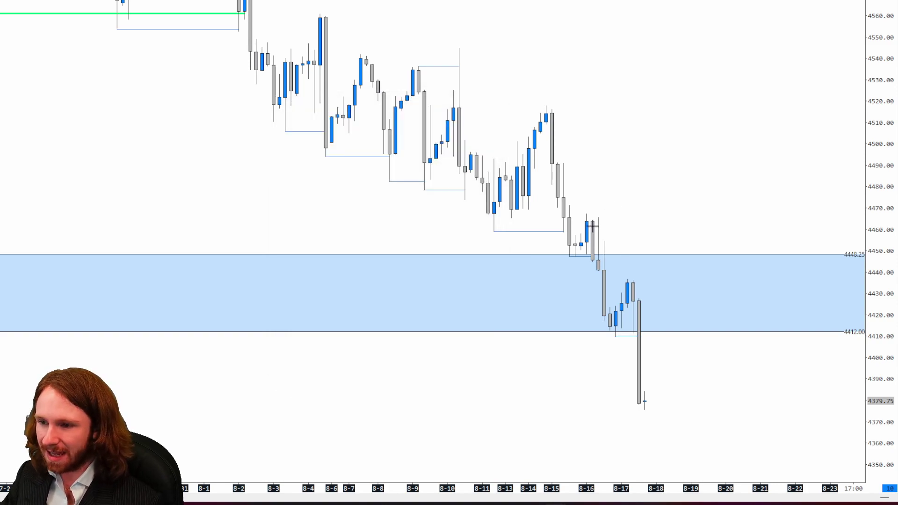
mouse_move(625, 218)
left_mouse_down()
mouse_move(651, 243)
mouse_move(650, 222)
left_mouse_up()
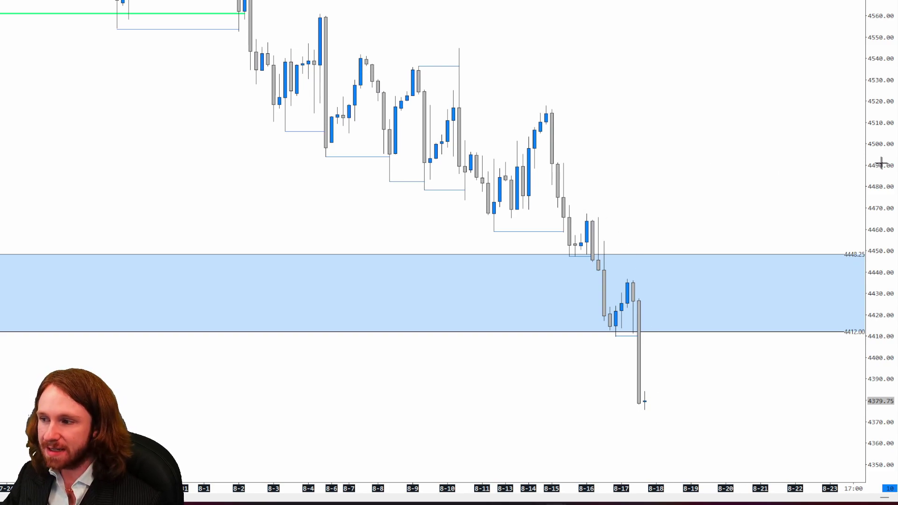
left_click_drag(881, 163, 882, 185)
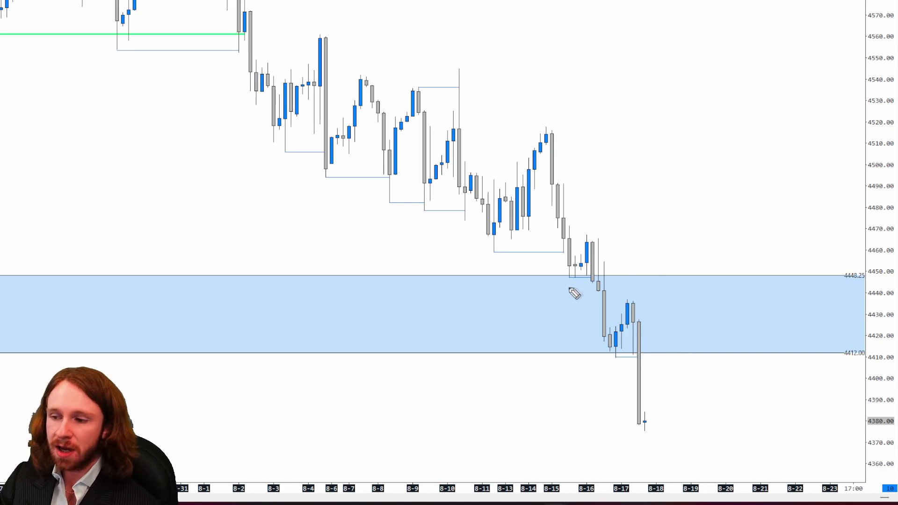
- Draw pink arrows into the zone from both sides and handwrite 'D.Z./HF' inside it
mouse_move(434, 317)
left_mouse_down()
mouse_move(557, 316)
mouse_move(551, 326)
left_mouse_up()
mouse_move(772, 311)
left_mouse_down()
mouse_move(696, 311)
mouse_move(696, 320)
left_mouse_up()
left_click_drag(230, 318, 222, 325)
left_click_drag(260, 302, 271, 313)
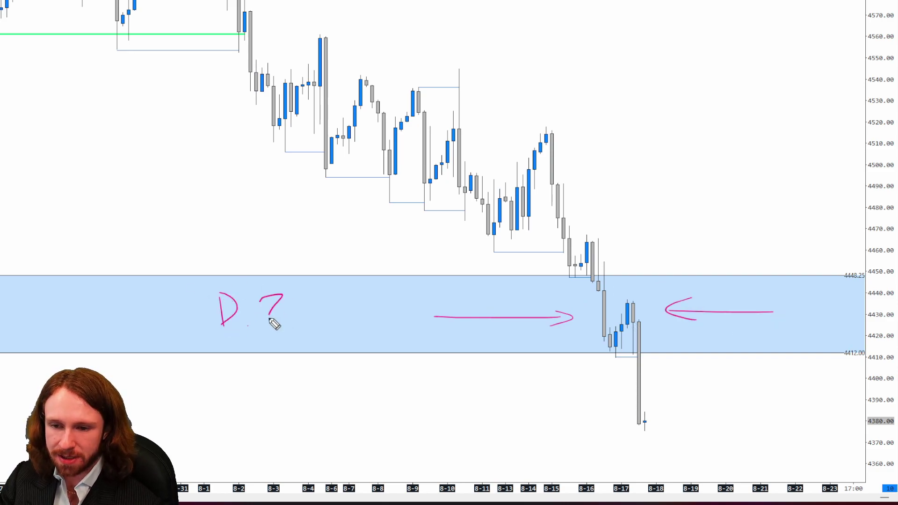
left_click_drag(323, 281, 303, 344)
left_click_drag(330, 299, 330, 328)
left_click_drag(330, 314, 345, 312)
mouse_move(345, 294)
left_mouse_down()
mouse_move(344, 327)
mouse_move(370, 298)
mouse_move(379, 331)
left_mouse_up()
- Complete the zone label with 'TLE' so it reads D.Z./HFTLE
left_click_drag(374, 296, 398, 295)
left_click_drag(399, 297, 403, 331)
left_click_drag(426, 300, 423, 324)
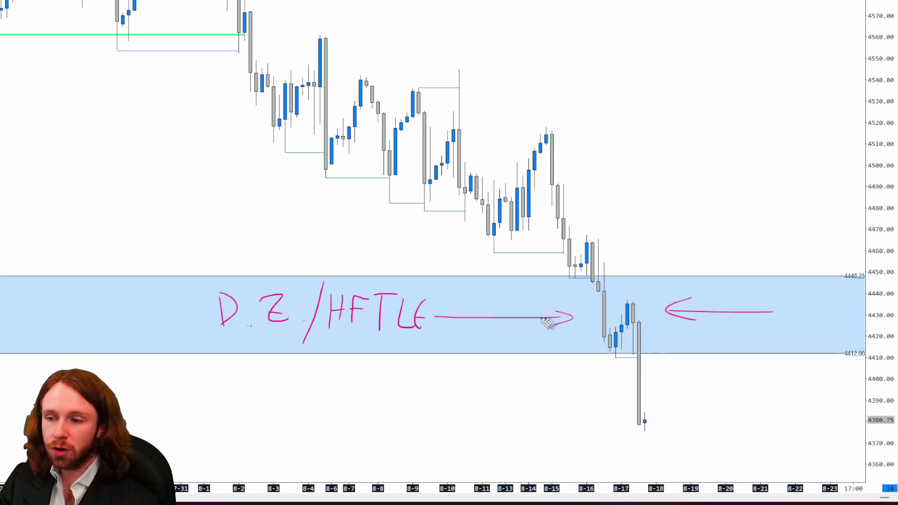
- Sketch an M-shaped swing with BL and SL level lines and a TP label, undoing stray strokes
mouse_move(595, 191)
left_mouse_down()
mouse_move(695, 133)
mouse_move(745, 146)
left_mouse_up()
left_click_drag(646, 167, 739, 166)
mouse_move(749, 135)
left_mouse_down()
mouse_move(749, 149)
mouse_move(775, 149)
mouse_move(774, 173)
left_mouse_up()
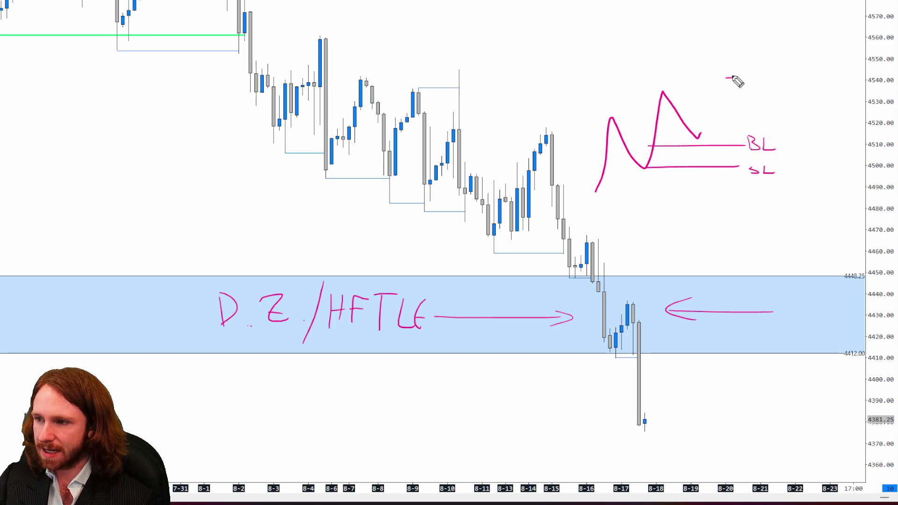
left_click_drag(732, 78, 732, 87)
left_click_drag(741, 78, 742, 88)
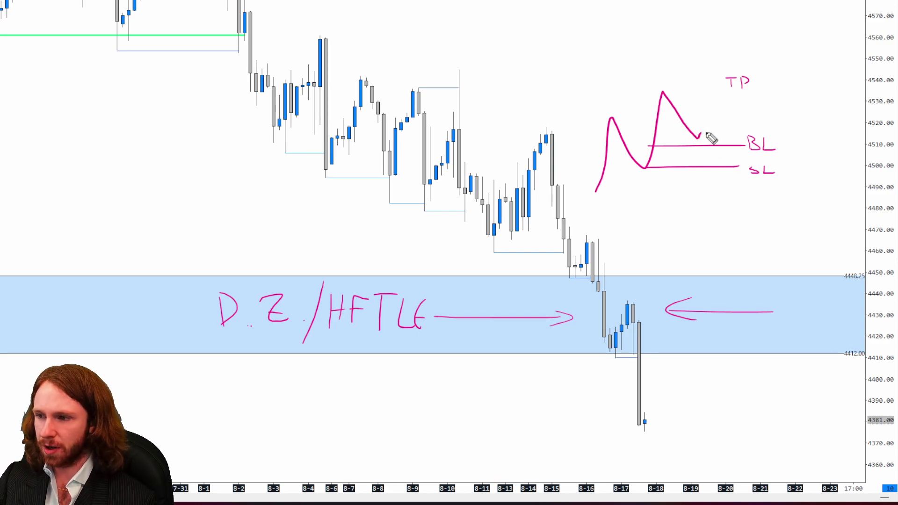
mouse_move(700, 139)
left_mouse_down()
mouse_move(727, 161)
mouse_move(738, 193)
mouse_move(746, 186)
left_mouse_up()
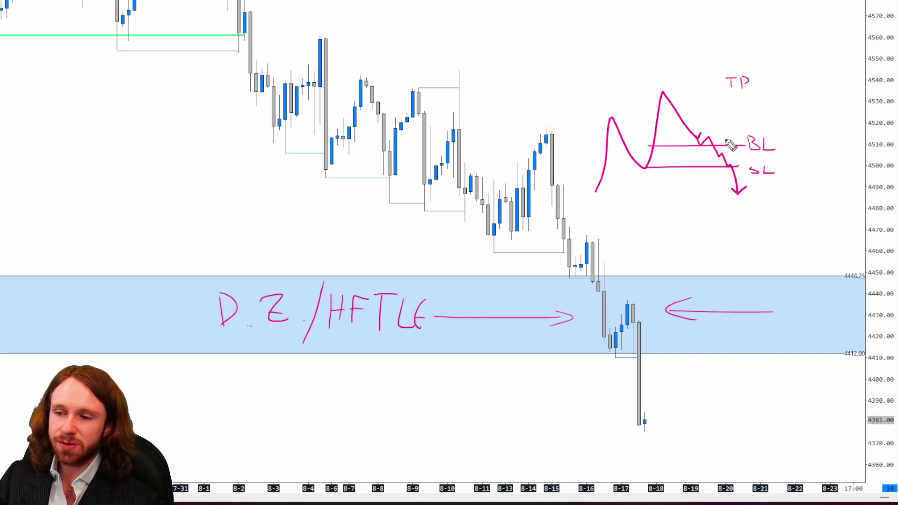
mouse_move(233, 31)
left_mouse_down()
mouse_move(218, 44)
mouse_move(595, 311)
mouse_move(643, 366)
left_mouse_up()
key("ctrl+z")
key("ctrl+z")
key("ctrl+z")
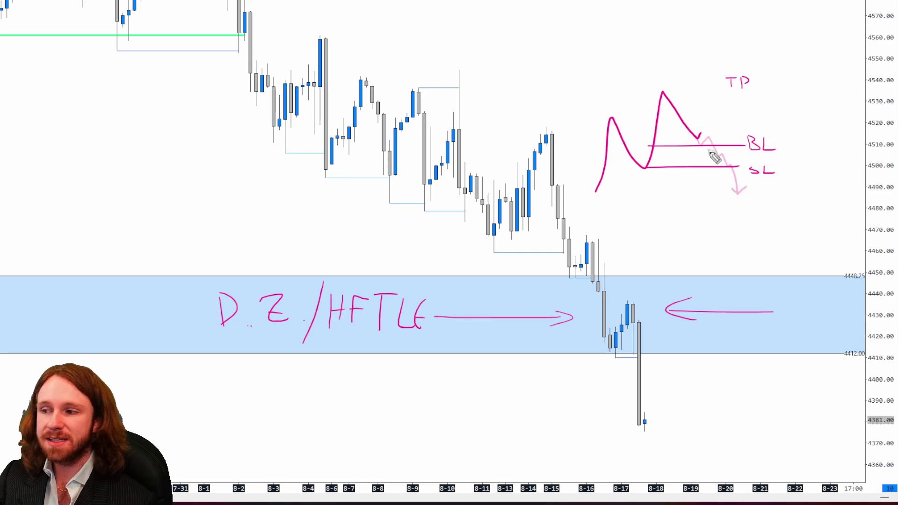
- Draw the rise from the dip to TP, try circles on the 8-16/8-17 candles, then clear all markup
mouse_move(686, 132)
left_mouse_down()
mouse_move(730, 61)
mouse_move(736, 70)
left_mouse_up()
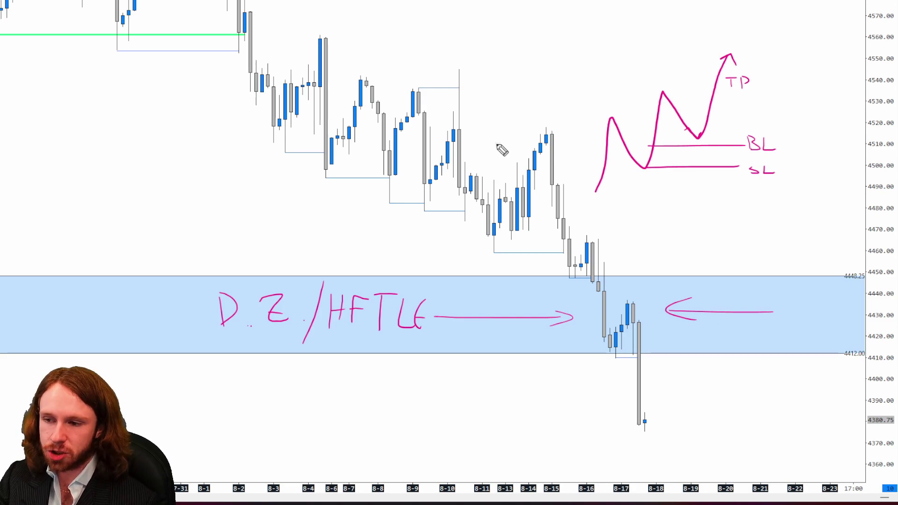
mouse_move(637, 281)
left_mouse_down()
mouse_move(587, 279)
mouse_move(638, 280)
left_mouse_up()
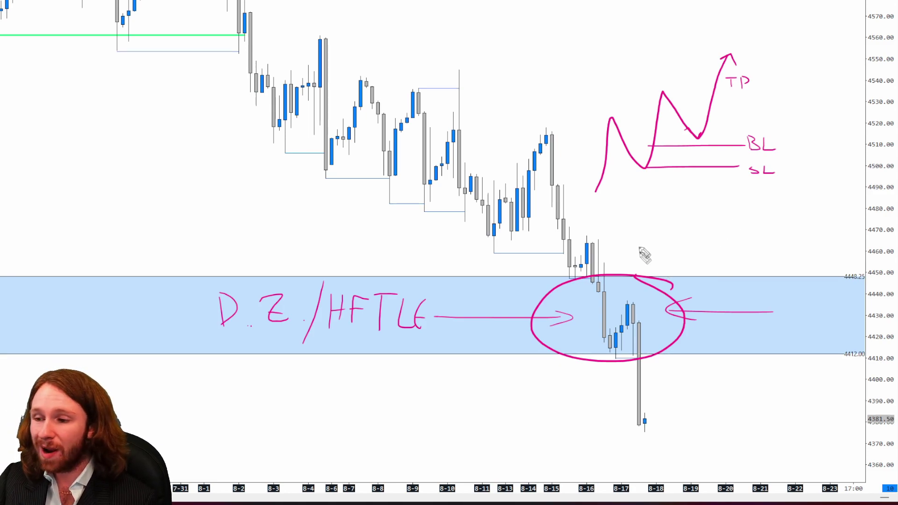
key("ctrl+z")
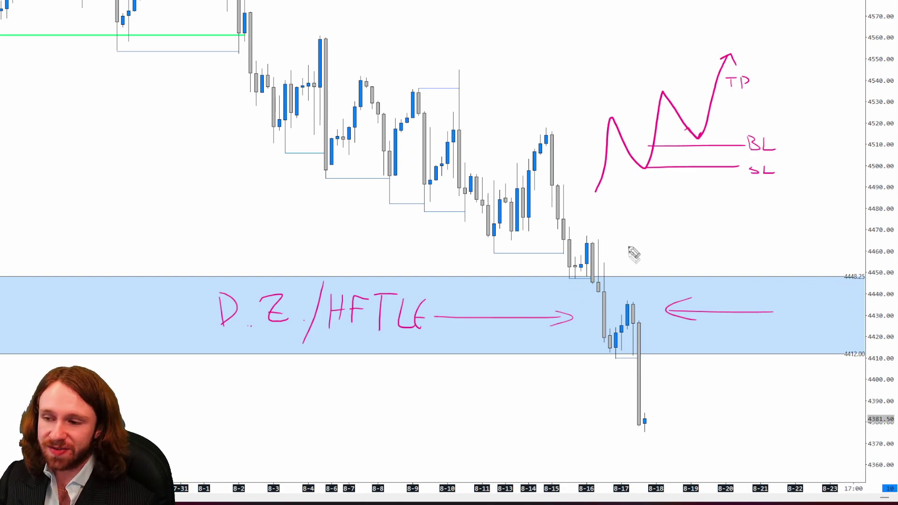
left_click_drag(611, 247, 603, 253)
mouse_move(608, 313)
left_mouse_down()
mouse_move(640, 306)
mouse_move(618, 307)
left_mouse_up()
key("ctrl+z")
key("ctrl+z")
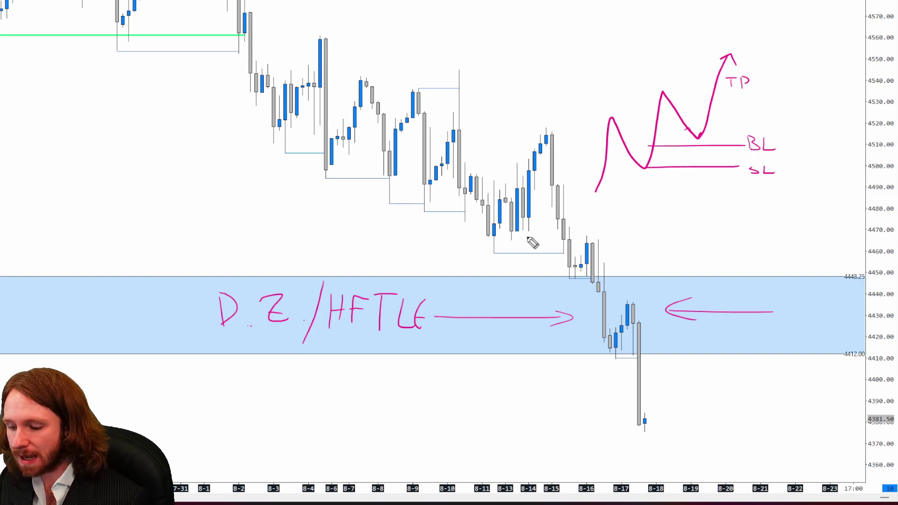
key("Delete")
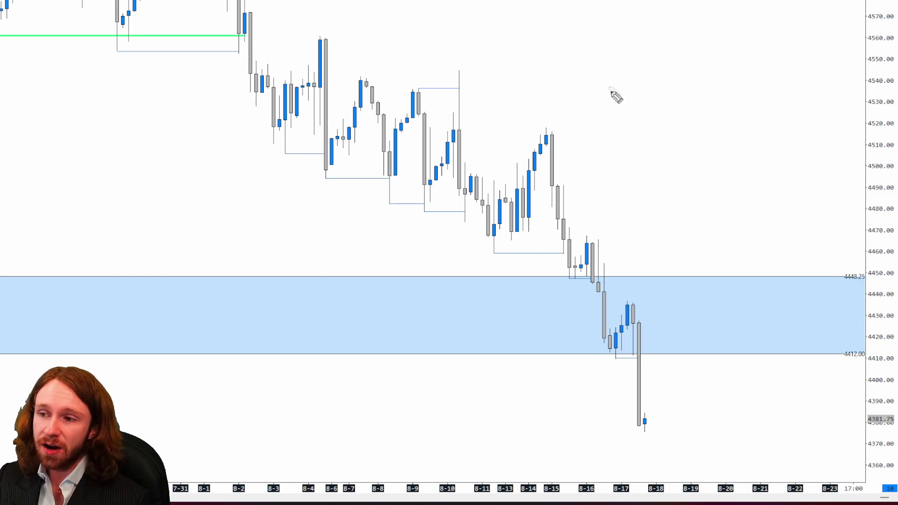
- Write 'D = ↑' with a rising zigzag for the daily trend
left_click_drag(592, 62, 595, 96)
mouse_move(629, 74)
left_mouse_down()
mouse_move(646, 73)
mouse_move(644, 83)
left_mouse_up()
mouse_move(683, 90)
left_mouse_down()
mouse_move(683, 58)
mouse_move(697, 66)
left_mouse_up()
mouse_move(724, 118)
left_mouse_down()
mouse_move(720, 127)
mouse_move(764, 61)
mouse_move(800, 33)
left_mouse_up()
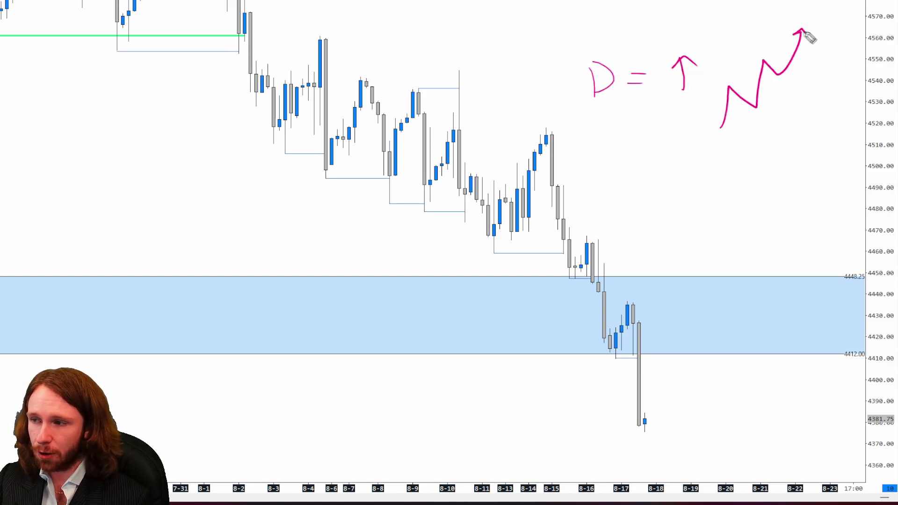
- Write 'H4 =' below it and sketch a falling zigzag for the H4 trend
left_click_drag(593, 139, 593, 159)
mouse_move(591, 151)
left_mouse_down()
mouse_move(608, 148)
mouse_move(607, 160)
left_mouse_up()
mouse_move(622, 141)
left_mouse_down()
mouse_move(632, 153)
mouse_move(627, 161)
left_mouse_up()
left_click_drag(639, 151, 654, 153)
mouse_move(679, 154)
left_mouse_down()
mouse_move(678, 136)
mouse_move(693, 145)
mouse_move(688, 139)
mouse_move(687, 150)
left_mouse_up()
mouse_move(626, 182)
left_mouse_down()
mouse_move(713, 283)
mouse_move(725, 333)
left_mouse_up()
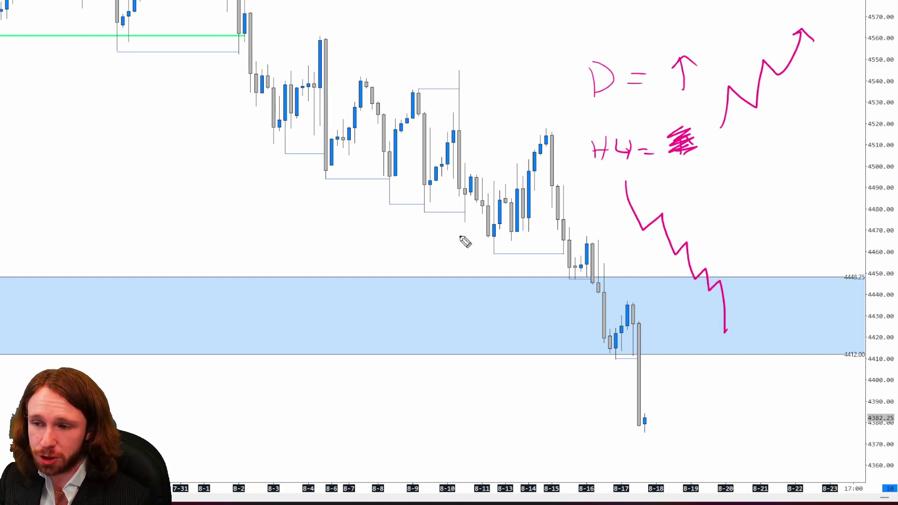
- Arrow the 8-11 to 8-14, 8-16 and 8-17 rallies, then clear all pink annotations
left_click_drag(485, 239, 520, 161)
mouse_move(562, 277)
left_mouse_down()
mouse_move(587, 242)
mouse_move(599, 253)
left_mouse_up()
mouse_move(608, 357)
left_mouse_down()
mouse_move(626, 307)
mouse_move(640, 307)
left_mouse_up()
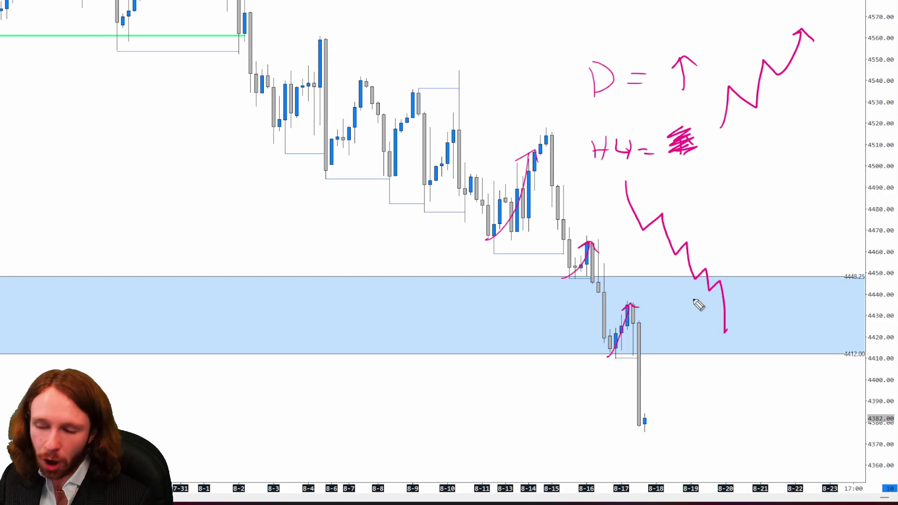
key("ctrl+shift+6")
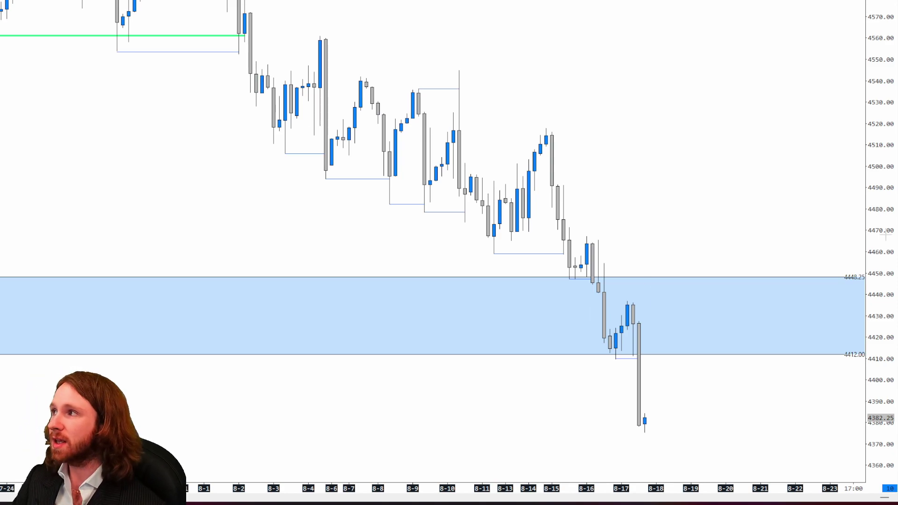
- Maximize the banded chart window and zoom the date and price axes onto the June–August move
left_click_drag(897, 3, 466, 122)
double_click(467, 121)
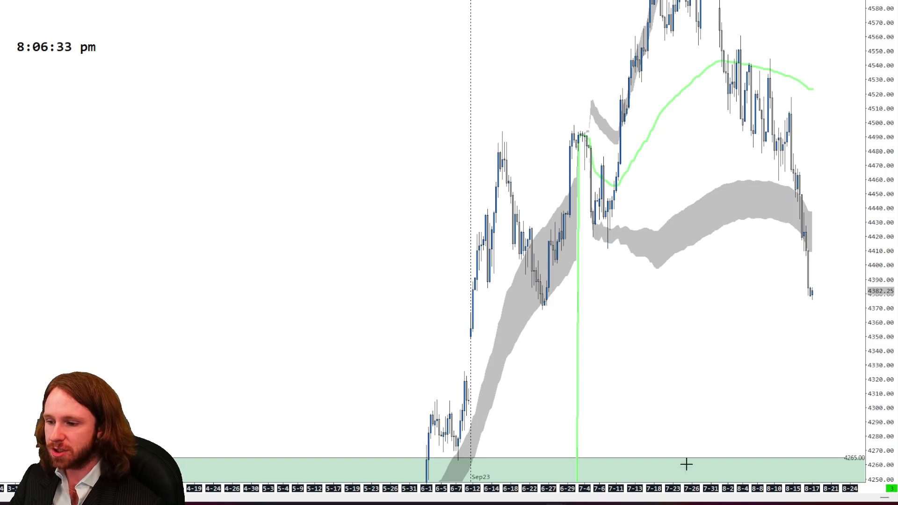
left_click(677, 499)
left_click_drag(676, 492, 574, 488)
left_click_drag(893, 271, 865, 338)
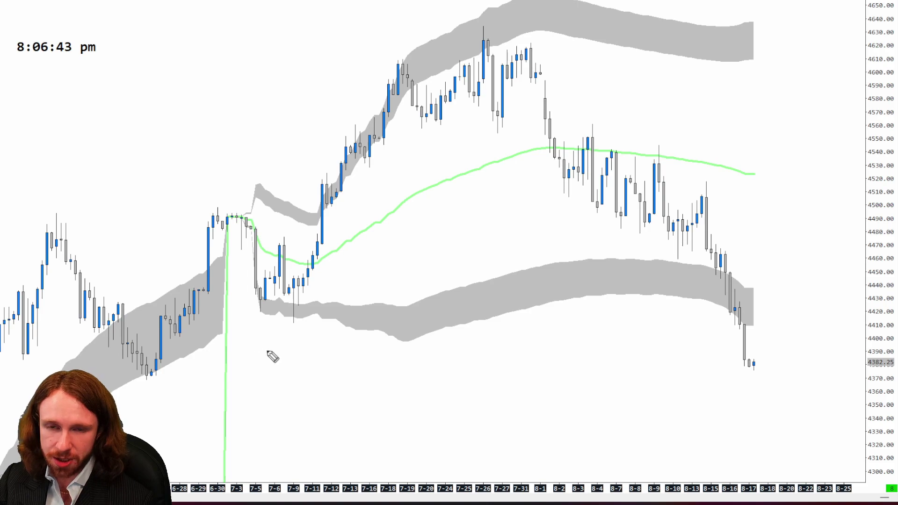
- Handwrite 'July → Current' in pink below the bands
mouse_move(251, 369)
left_mouse_down()
mouse_move(242, 387)
mouse_move(305, 389)
left_mouse_up()
left_click_drag(312, 371, 318, 386)
mouse_move(324, 374)
left_mouse_down()
mouse_move(313, 399)
mouse_move(542, 372)
left_mouse_up()
mouse_move(605, 360)
left_mouse_down()
mouse_move(608, 378)
mouse_move(685, 369)
mouse_move(689, 381)
left_mouse_up()
left_click_drag(681, 374, 698, 373)
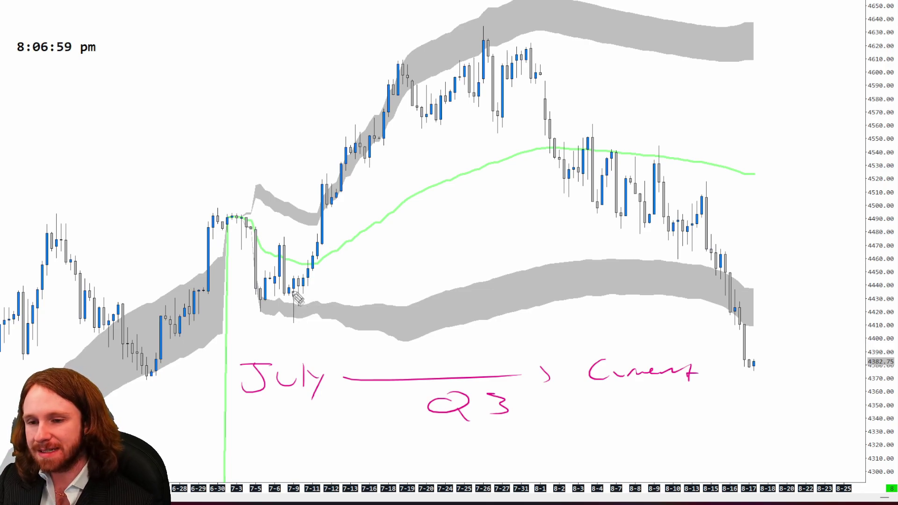
- Draw a pink line across the lower band near 4425, then add and undo an arc over the July rally
left_click_drag(711, 303, 810, 314)
mouse_move(300, 306)
left_mouse_down()
mouse_move(291, 322)
mouse_move(368, 122)
mouse_move(604, 124)
mouse_move(739, 286)
left_mouse_up()
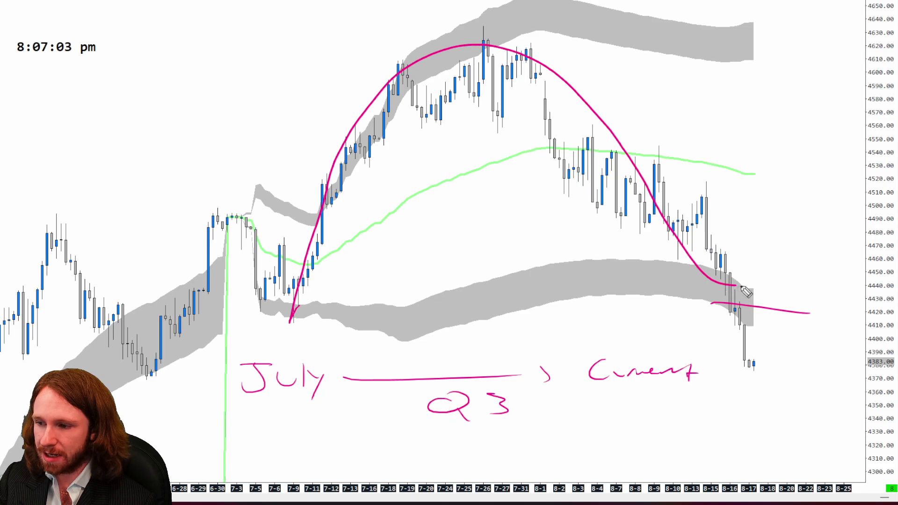
key("ctrl+z")
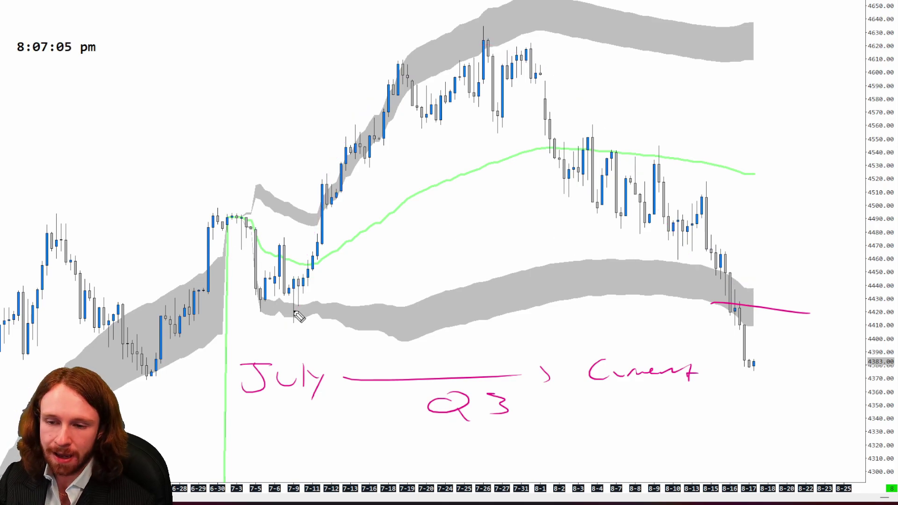
- Circle the 7-9 low and 7-26 high, arrow a path down to the lower band, then undo
mouse_move(299, 303)
left_mouse_down()
mouse_move(299, 330)
mouse_move(303, 298)
left_mouse_up()
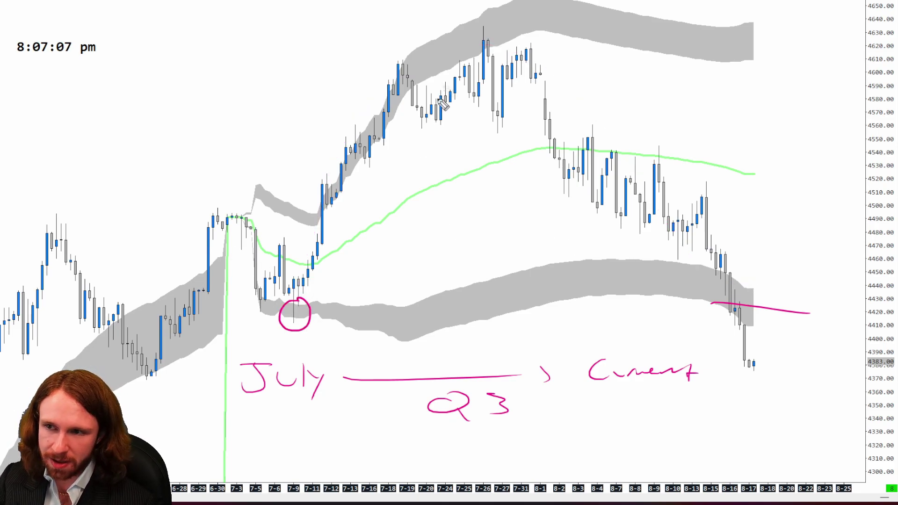
left_click_drag(490, 21, 486, 41)
mouse_move(242, 322)
left_mouse_down()
mouse_move(265, 322)
mouse_move(316, 261)
mouse_move(330, 257)
mouse_move(458, 9)
mouse_move(564, 148)
left_mouse_up()
mouse_move(570, 135)
left_mouse_down()
mouse_move(564, 148)
mouse_move(645, 279)
left_mouse_up()
left_click_drag(644, 279, 659, 263)
key("ctrl+z")
key("ctrl+z")
key("ctrl+z")
key("ctrl+z")
key("ctrl+z")
key("ctrl+z")
key("ctrl+z")
key("ctrl+z")
key("ctrl+z")
key("ctrl+z")
key("ctrl+z")
key("ctrl+z")
key("ctrl+z")
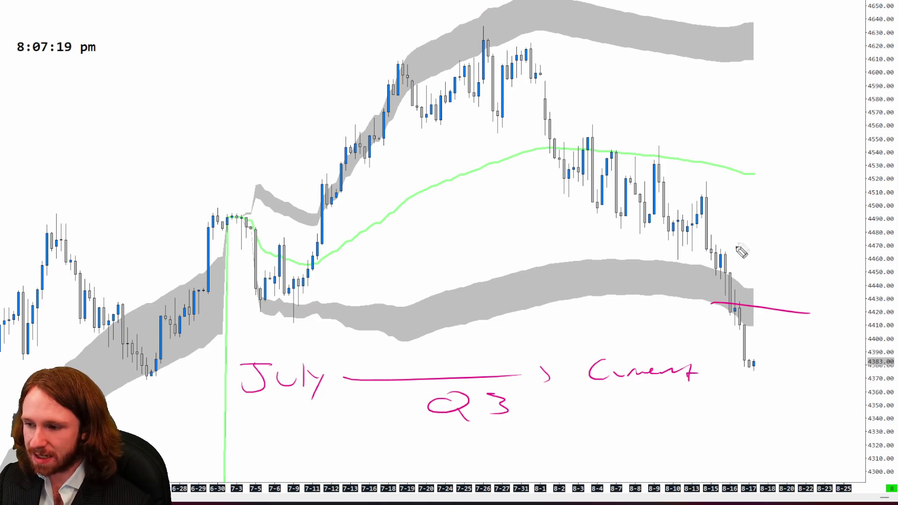
- Sketch a dip-and-bounce, re-circle the July low, high and 8-15/8-16 candles, then clear all markup
mouse_move(720, 265)
left_mouse_down()
mouse_move(729, 294)
mouse_move(748, 284)
mouse_move(778, 177)
left_mouse_up()
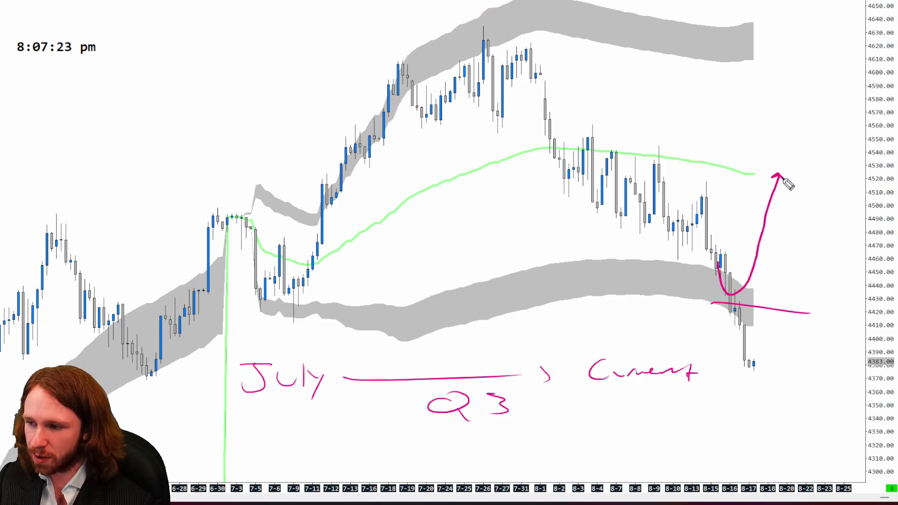
left_click_drag(304, 314, 285, 325)
left_click_drag(495, 18, 494, 14)
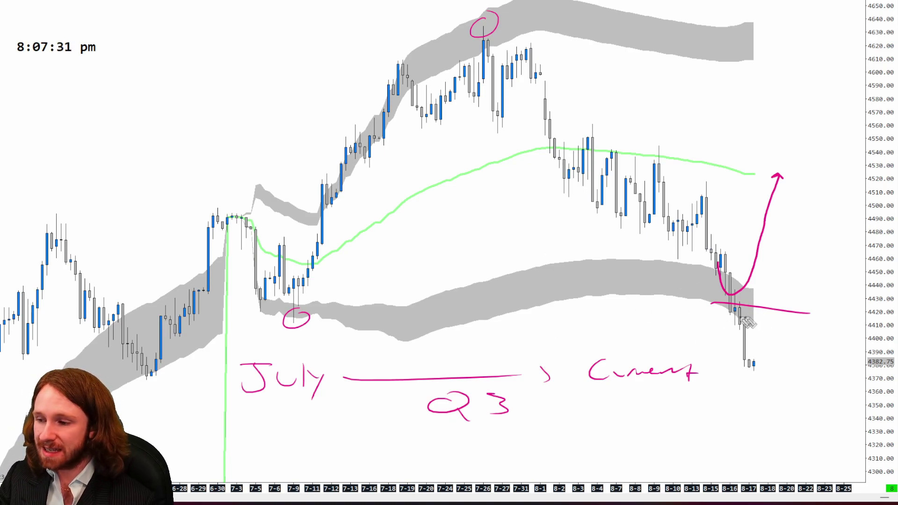
left_click_drag(752, 296, 719, 287)
key("ctrl+shift+7")
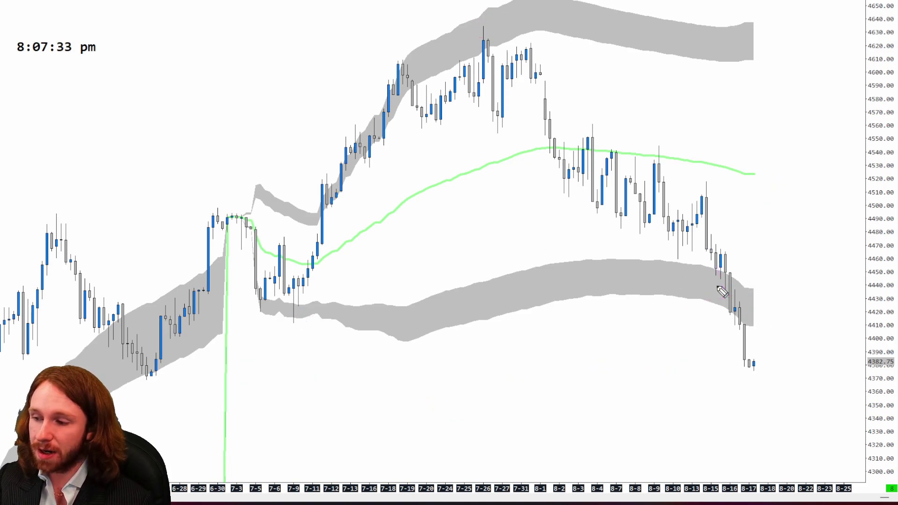
- Draw a pink line near 4422, down arrows near 7-31 and 8-17, and a circle, then undo
left_click_drag(260, 310, 766, 309)
mouse_move(527, 150)
left_mouse_down()
mouse_move(525, 195)
mouse_move(536, 183)
left_mouse_up()
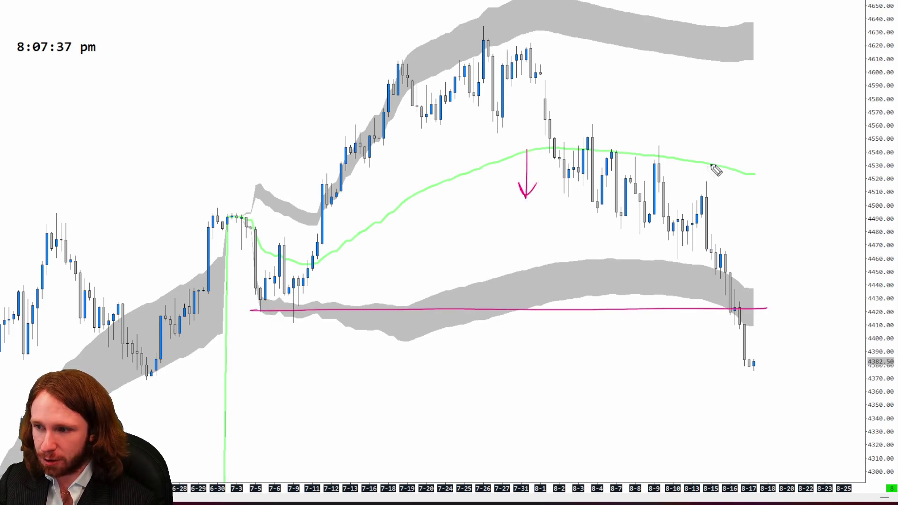
left_click_drag(745, 159, 743, 200)
left_click_drag(737, 188, 749, 190)
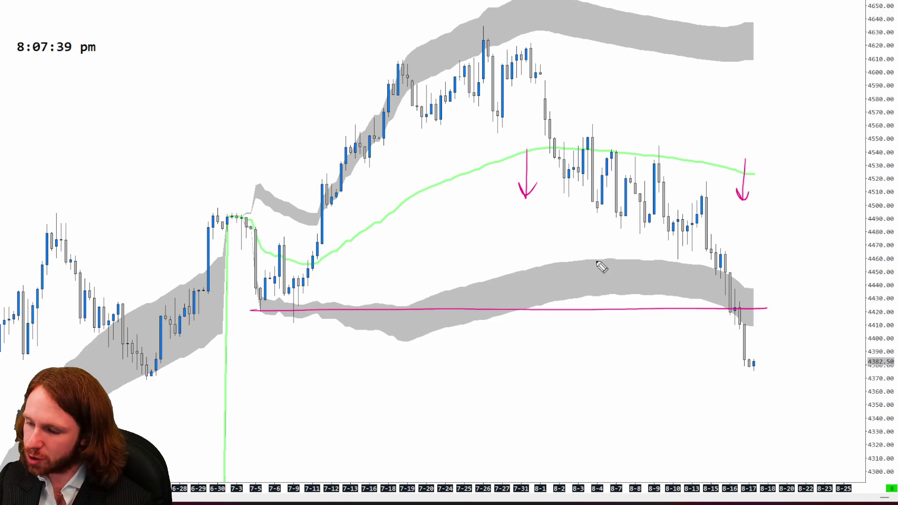
left_click_drag(738, 287, 742, 292)
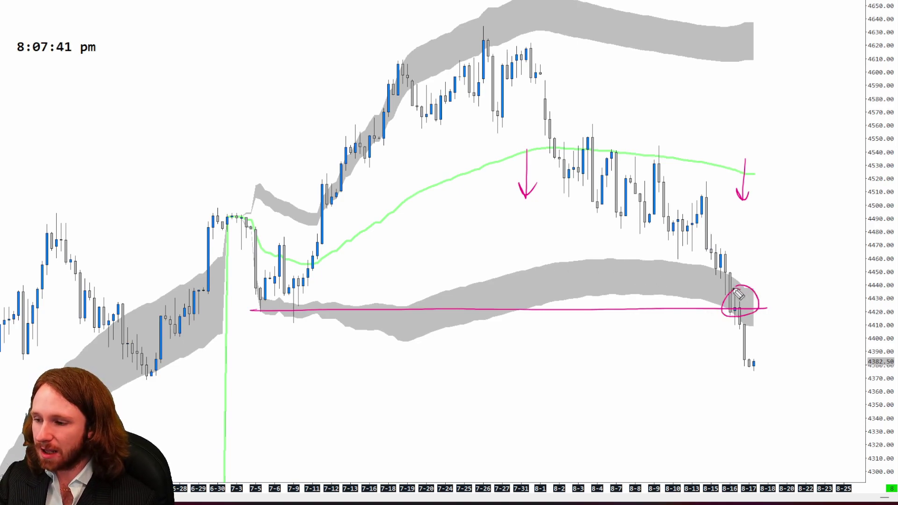
key("ctrl+z")
key("ctrl+z")
key("ctrl+z")
key("ctrl+z")
key("ctrl+z")
key("ctrl+z")
- Draw stepped down-arrows toward 4400, a zigzag to about 4370, and a July-August curve, then undo the curve
mouse_move(741, 270)
left_mouse_down()
mouse_move(741, 283)
mouse_move(757, 293)
left_mouse_up()
left_click_drag(763, 290, 770, 344)
left_click_drag(766, 338, 769, 344)
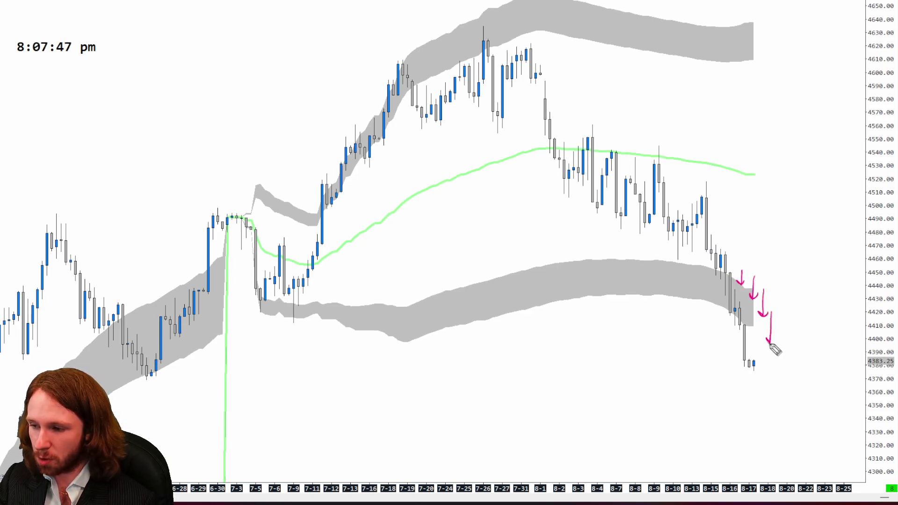
mouse_move(730, 294)
left_mouse_down()
mouse_move(759, 380)
mouse_move(769, 372)
left_mouse_up()
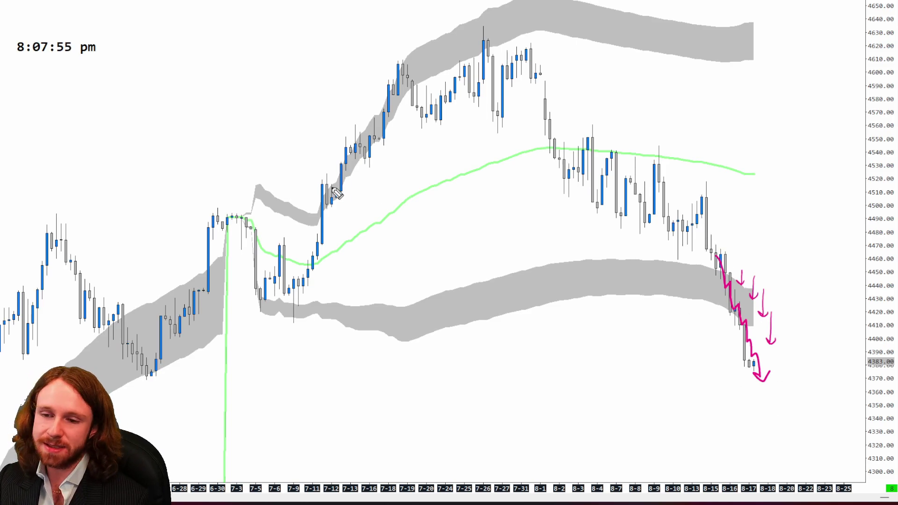
mouse_move(237, 205)
left_mouse_down()
mouse_move(257, 229)
mouse_move(367, 222)
mouse_move(626, 118)
mouse_move(715, 288)
left_mouse_up()
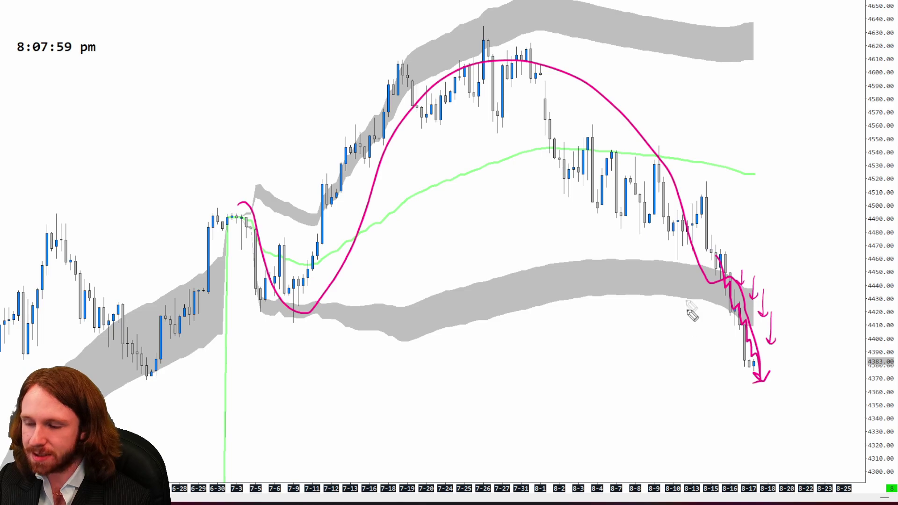
key("ctrl+z")
key("ctrl+z")
key("ctrl+z")
key("ctrl+z")
key("ctrl+z")
key("ctrl+z")
key("ctrl+z")
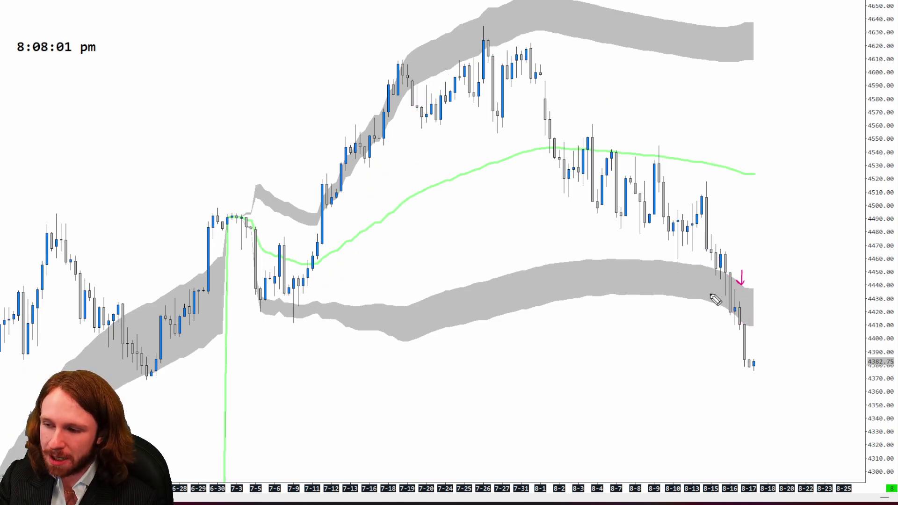
- Circle the 8-15 candles at the lower band, draw a line through them, then undo both
mouse_move(740, 276)
left_mouse_down()
mouse_move(731, 299)
mouse_move(740, 283)
left_mouse_up()
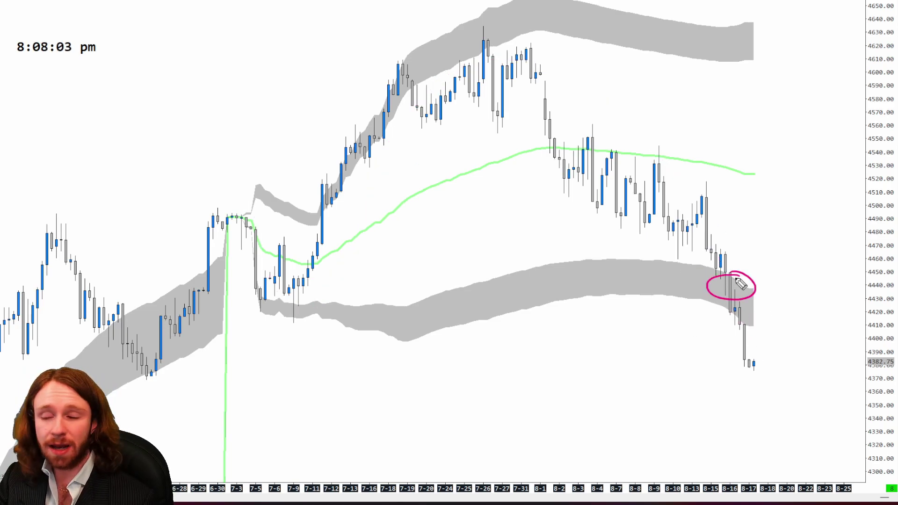
mouse_move(651, 284)
left_mouse_down()
mouse_move(760, 287)
mouse_move(749, 289)
mouse_move(777, 177)
left_mouse_up()
key("ctrl+z")
key("ctrl+z")
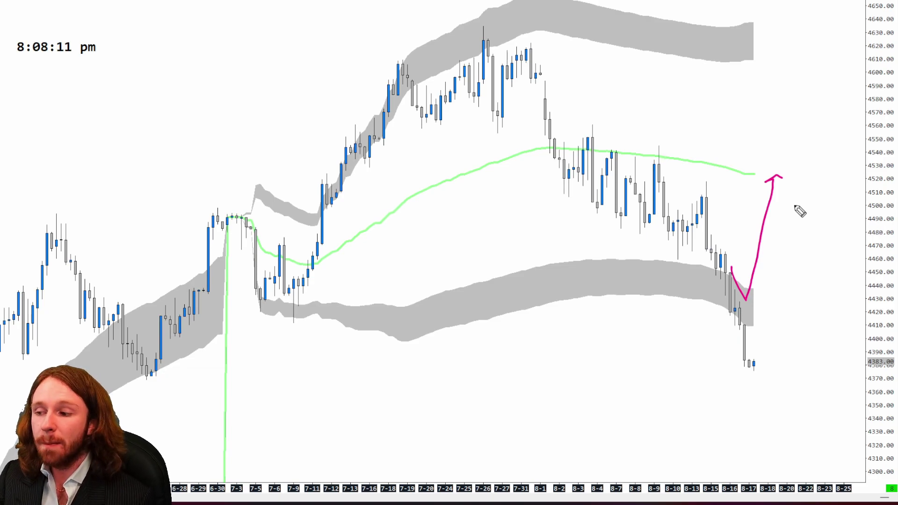
- Sketch a zigzag drop below the latest candles, circle the band candles, then undo the strokes
left_click_drag(749, 310, 782, 368)
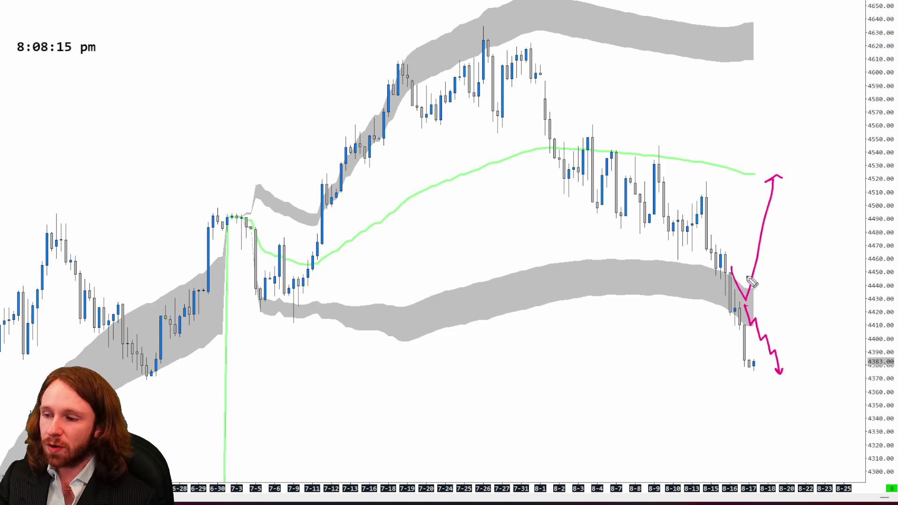
mouse_move(749, 276)
left_mouse_down()
mouse_move(767, 311)
mouse_move(769, 280)
left_mouse_up()
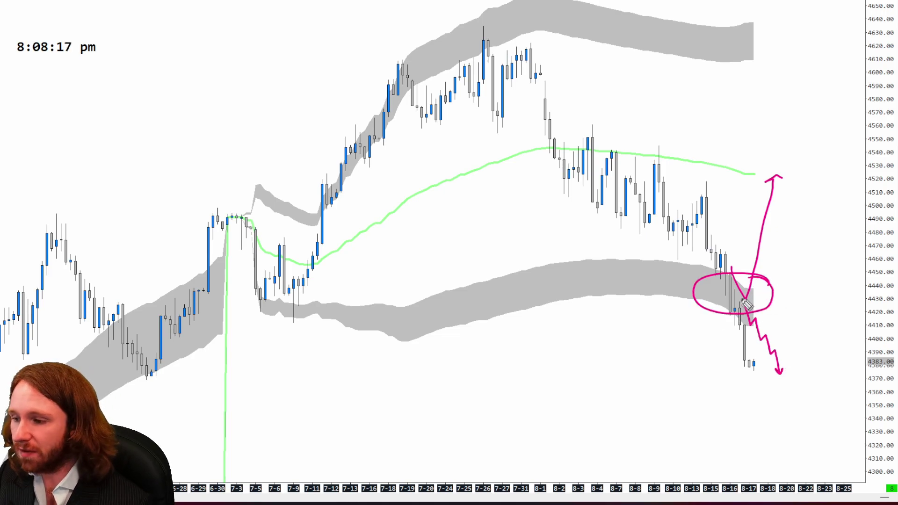
key("ctrl+z")
key("ctrl+z")
key("ctrl+z")
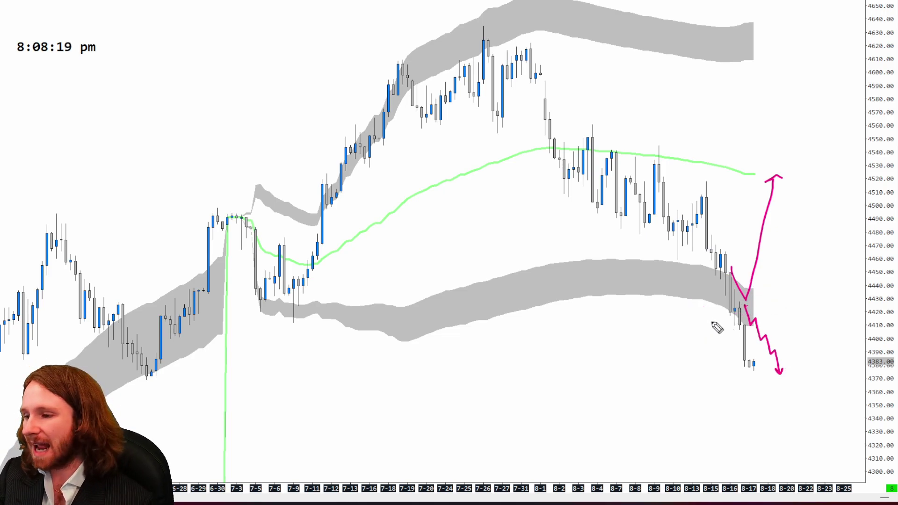
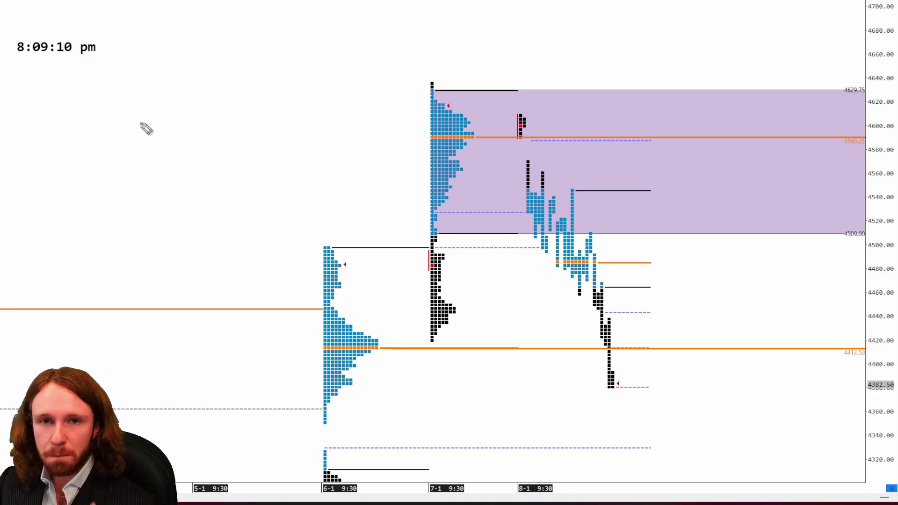
- Handwrite 'Value' and '2 way Trade' in pink and box them both
mouse_move(117, 117)
left_mouse_down()
mouse_move(140, 118)
mouse_move(166, 140)
mouse_move(213, 143)
left_mouse_up()
left_click_drag(118, 166, 220, 154)
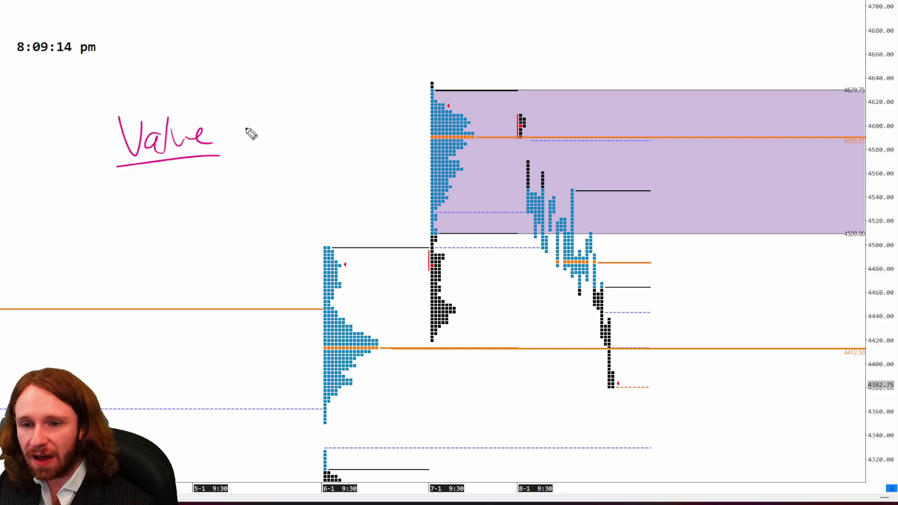
mouse_move(256, 117)
left_mouse_down()
mouse_move(275, 140)
mouse_move(322, 128)
mouse_move(327, 151)
mouse_move(286, 157)
mouse_move(307, 147)
mouse_move(322, 153)
left_mouse_up()
mouse_move(242, 105)
left_mouse_down()
mouse_move(271, 166)
mouse_move(250, 126)
left_mouse_up()
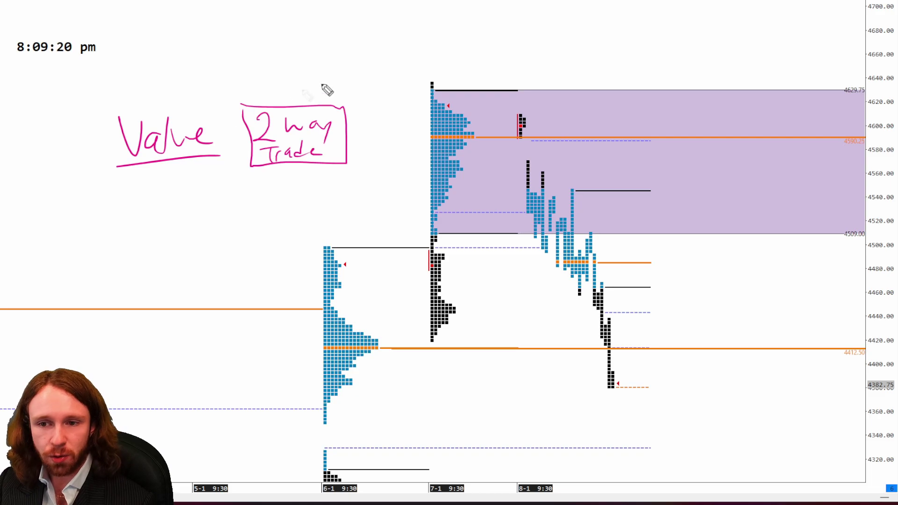
mouse_move(113, 170)
left_mouse_down()
mouse_move(99, 111)
mouse_move(224, 146)
left_mouse_up()
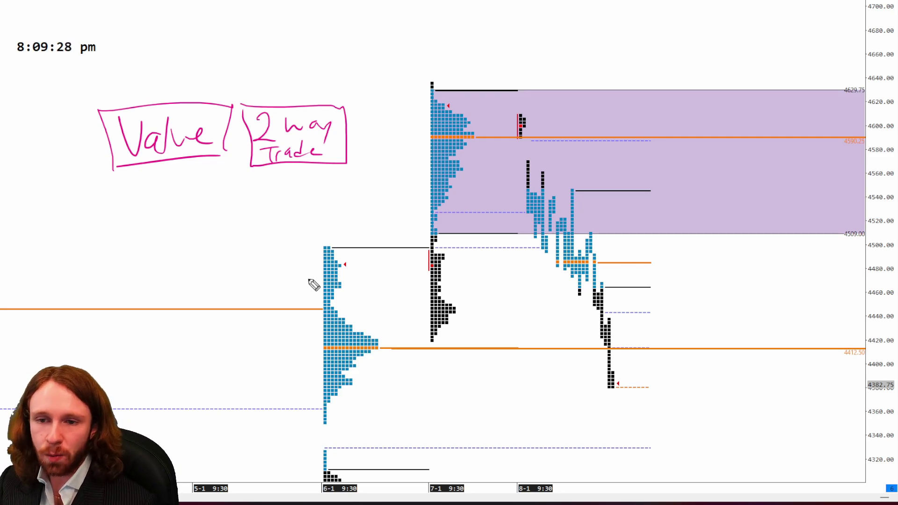
- Write '1-way Trade' and 'Searching Value' in pink beneath the boxed notes
mouse_move(236, 214)
left_mouse_down()
mouse_move(291, 204)
mouse_move(309, 213)
left_mouse_up()
left_click_drag(255, 229, 309, 236)
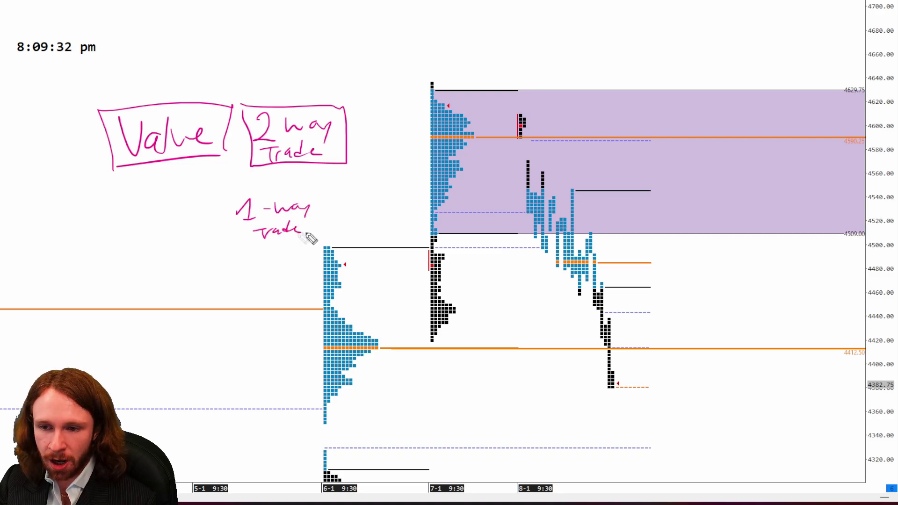
left_click_drag(114, 211, 182, 229)
left_click_drag(123, 233, 162, 239)
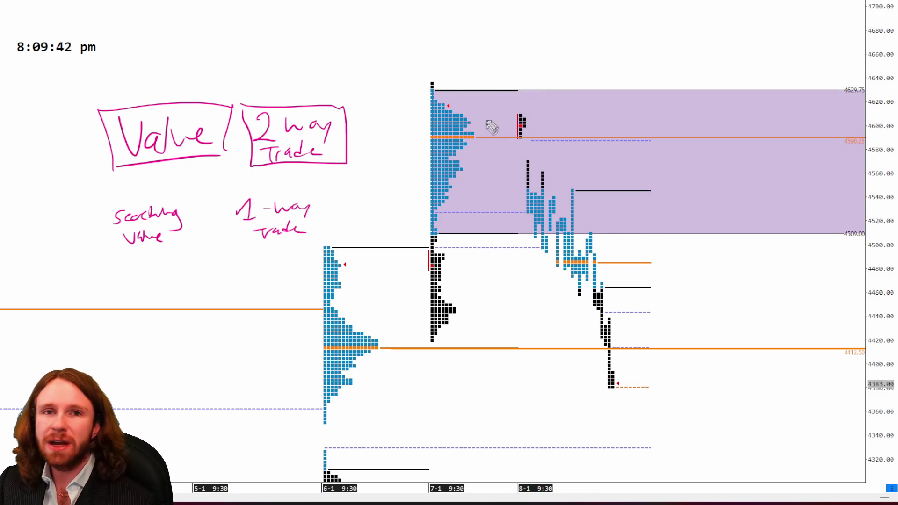
- Trace the 8-1 profile's dip and rebound in pink, discarding a stray circle
mouse_move(579, 88)
left_mouse_down()
mouse_move(498, 141)
mouse_move(593, 84)
mouse_move(584, 71)
left_mouse_up()
left_click_drag(574, 129, 575, 127)
key("ctrl+z")
key("ctrl+z")
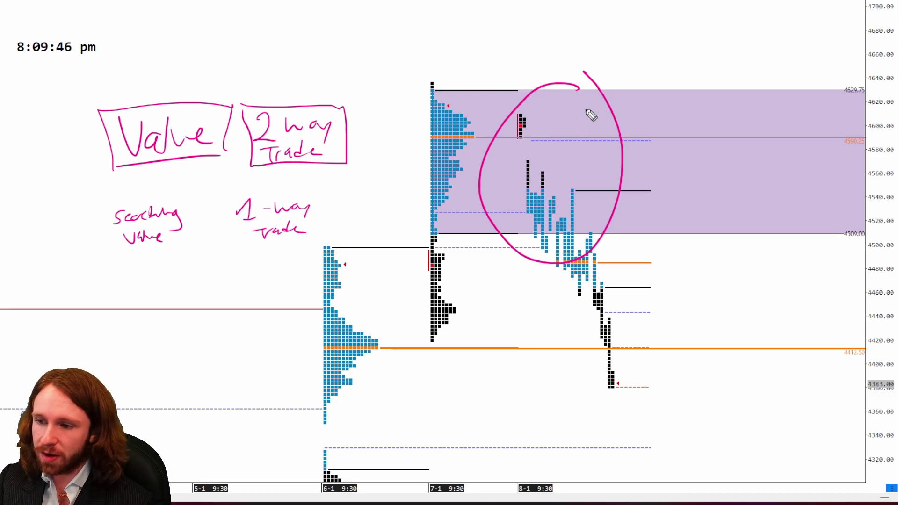
mouse_move(567, 233)
left_mouse_down()
mouse_move(579, 283)
mouse_move(597, 222)
mouse_move(615, 318)
left_mouse_up()
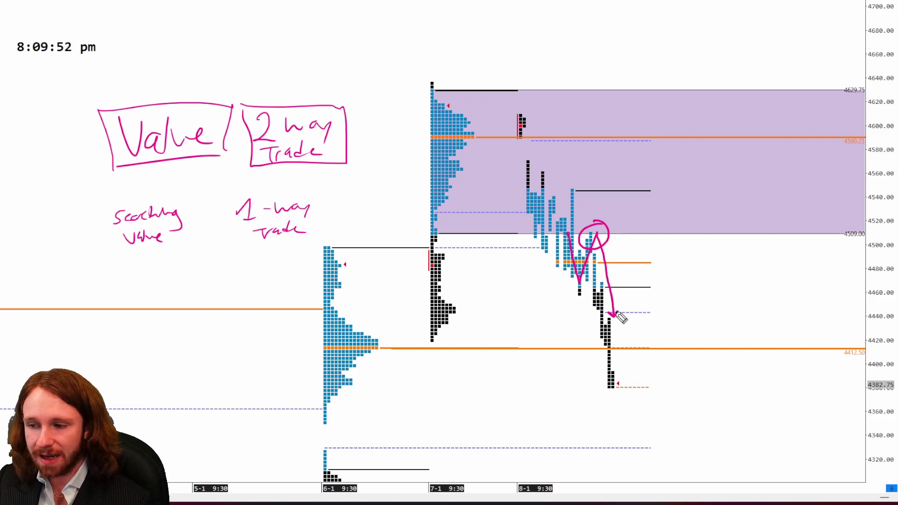
- Label 4412.50 as POC, circle it, and arrow the rebound top and POC touch
mouse_move(378, 347)
left_mouse_down()
mouse_move(406, 355)
mouse_move(555, 346)
left_mouse_up()
key("ctrl+z")
left_click_drag(692, 332, 693, 363)
left_click_drag(686, 331, 686, 340)
left_click_drag(708, 333, 730, 342)
left_click_drag(437, 343, 442, 344)
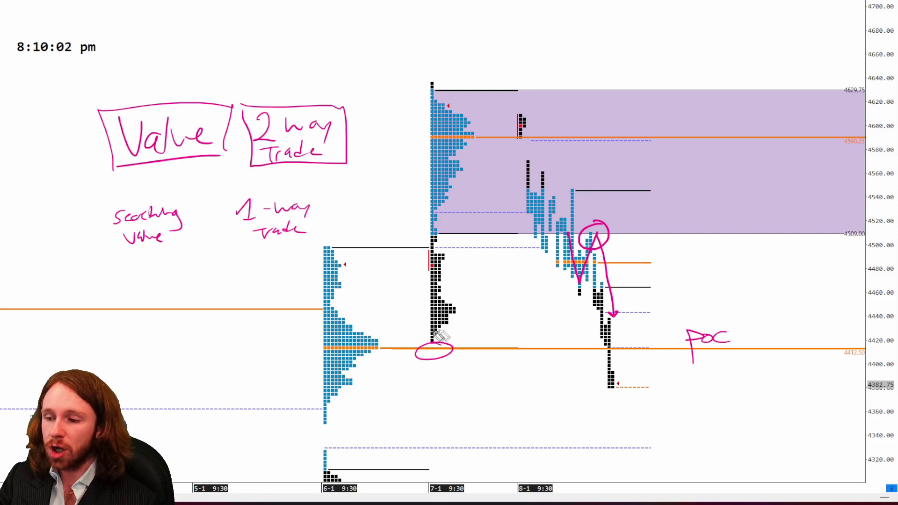
mouse_move(641, 215)
left_mouse_down()
mouse_move(619, 223)
mouse_move(628, 227)
left_mouse_up()
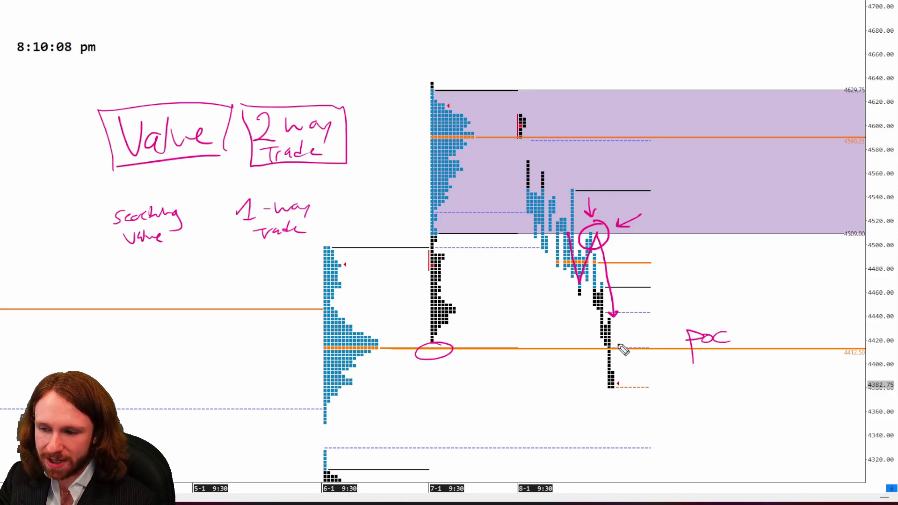
left_click_drag(619, 343, 620, 343)
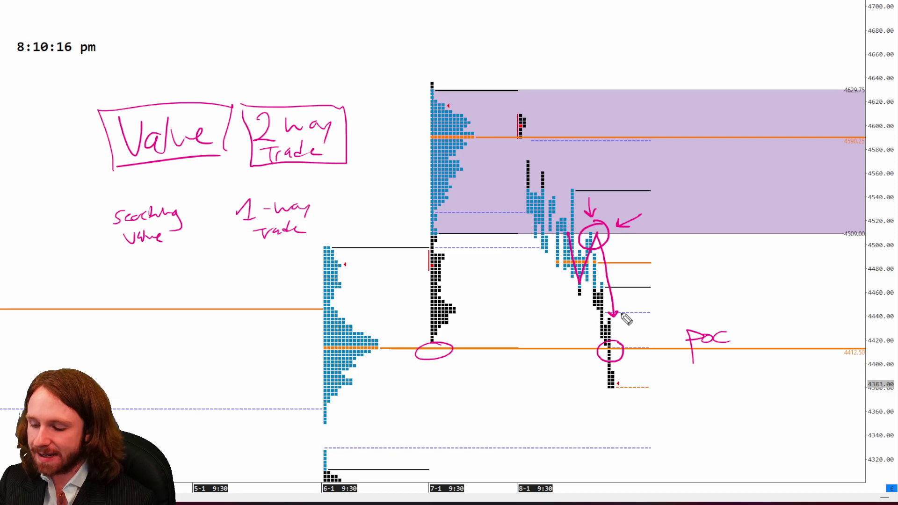
- Erase all pink freehand annotations with Ctrl+Shift+7, then move to the next chart window
key("ctrl+shift+7")
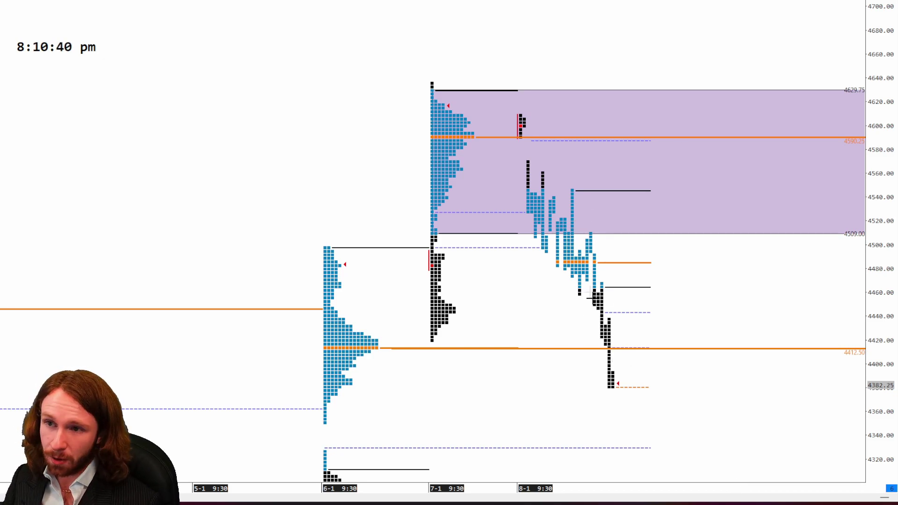
key("ctrl+Tab")
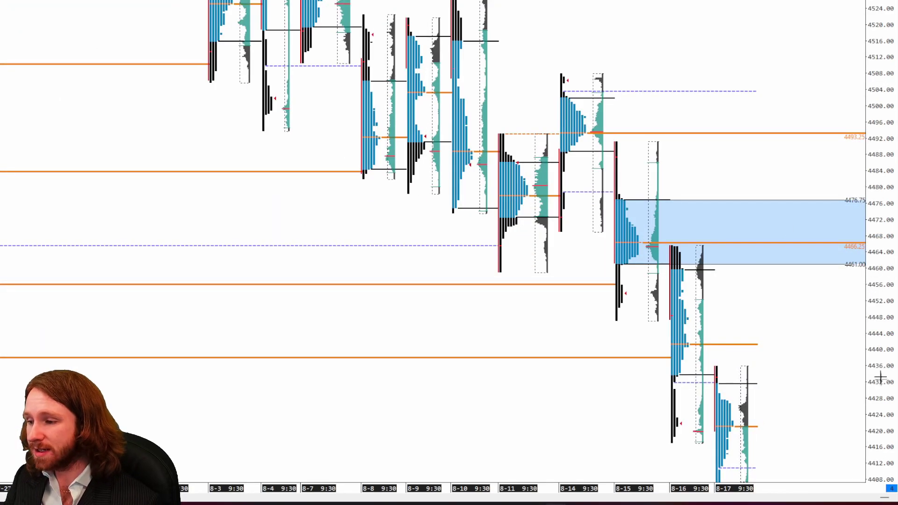
- Shift the price scale and bars to center the 8-15 to 8-17 daily TPO profiles
left_click_drag(880, 377, 865, 220)
key("Right")
key("Right")
key("Right")
key("Right")
key("Right")
key("Right")
key("Right")
key("Right")
key("Right")
key("Right")
key("Right")
key("Right")
key("Right")
key("Right")
key("Right")
key("Right")
key("Right")
key("Right")
key("Right")
key("Right")
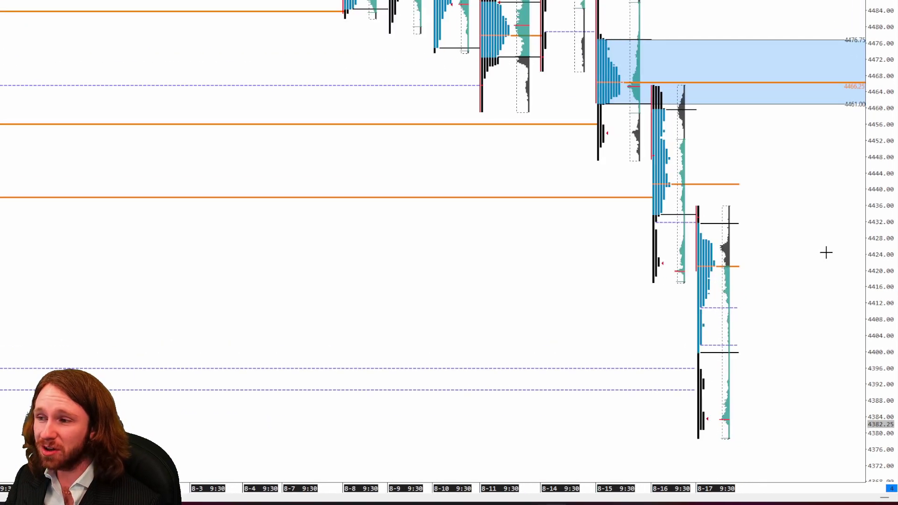
scroll(813, 257, "down", 6)
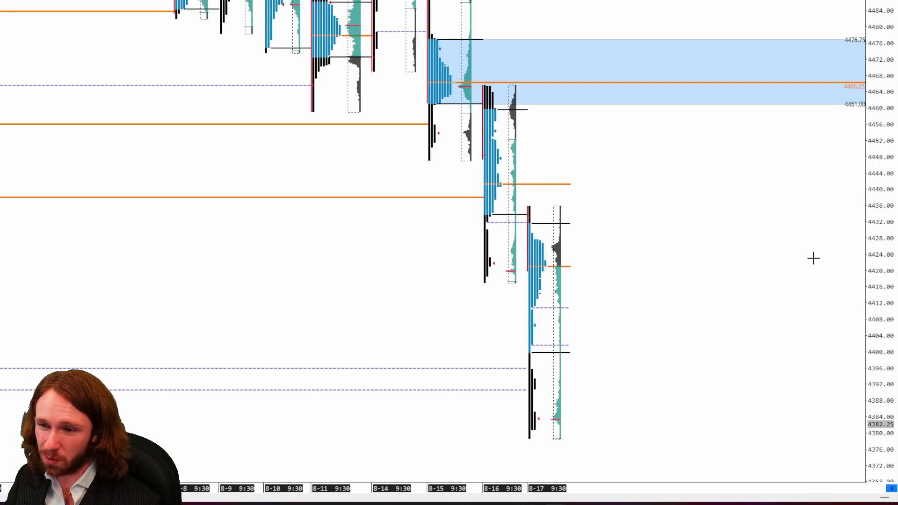
left_click_drag(887, 173, 882, 210)
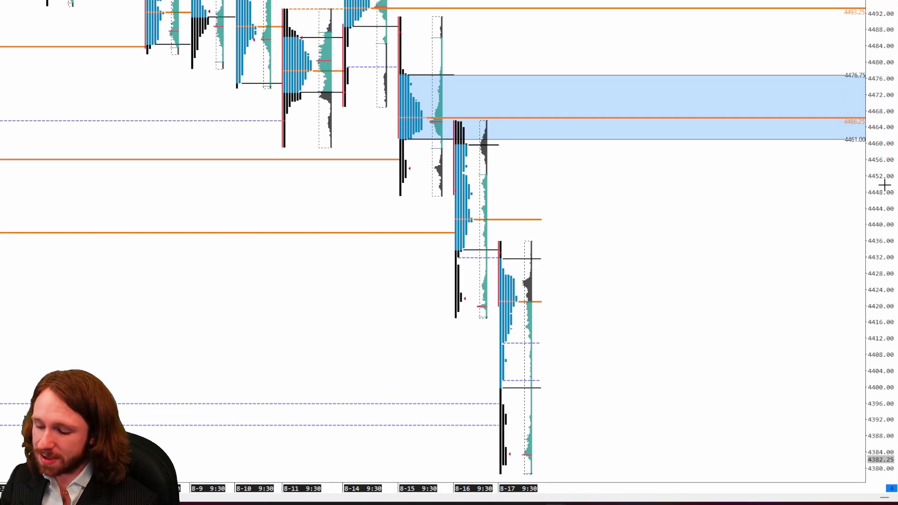
- Handwrite 'RTH', 'Regular Trading Hours' and an underlined 'Pit/cash' in pink
mouse_move(577, 222)
left_mouse_down()
mouse_move(585, 233)
mouse_move(611, 231)
mouse_move(634, 215)
left_mouse_up()
left_click_drag(572, 243, 636, 232)
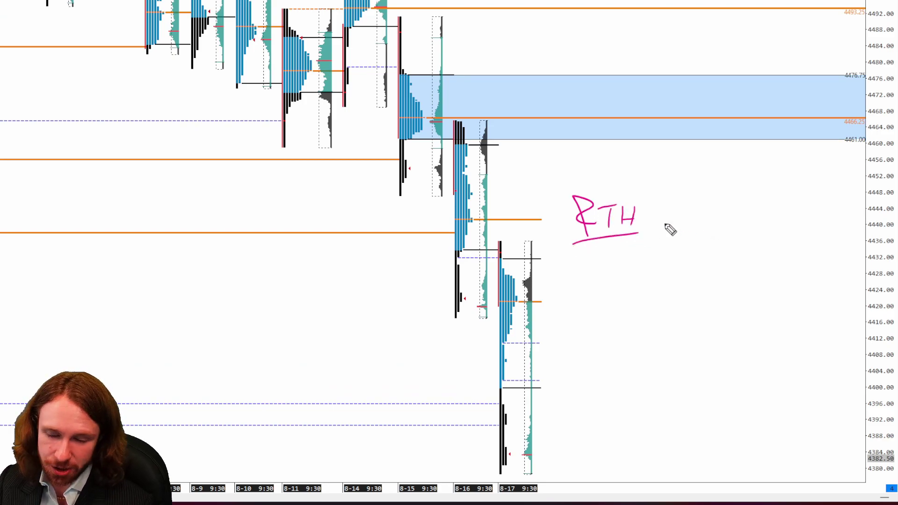
mouse_move(599, 275)
left_mouse_down()
mouse_move(705, 291)
mouse_move(748, 283)
mouse_move(733, 309)
left_mouse_up()
left_click_drag(638, 304, 639, 328)
left_click_drag(654, 301, 653, 325)
left_click_drag(640, 318, 665, 318)
mouse_move(668, 322)
left_mouse_down()
mouse_move(674, 312)
mouse_move(688, 324)
left_mouse_up()
left_click_drag(632, 349, 636, 374)
left_click_drag(655, 360, 663, 371)
left_click_drag(654, 366, 686, 373)
mouse_move(711, 360)
left_mouse_down()
mouse_move(710, 371)
mouse_move(746, 369)
left_mouse_up()
left_click_drag(621, 382, 772, 378)
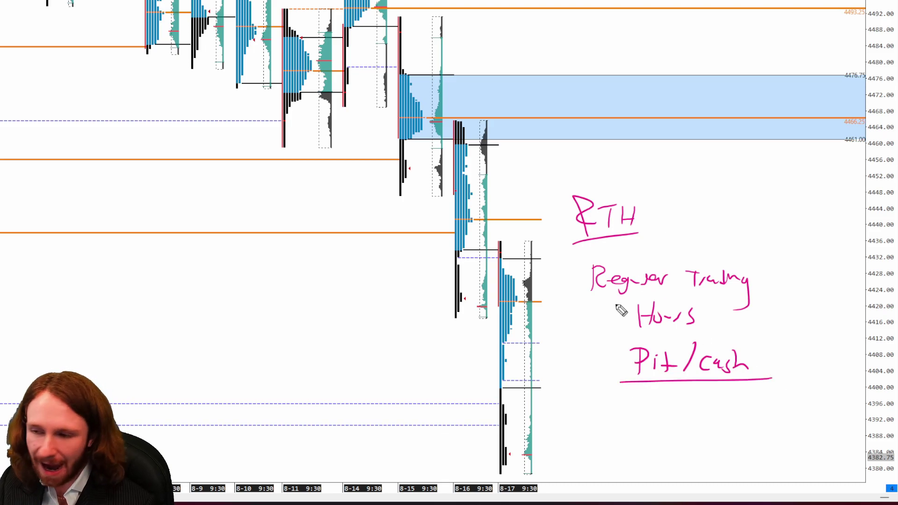
- Write the session times '9:30 - 4:15' with 'NYSE' beneath and box them
mouse_move(686, 197)
left_mouse_down()
mouse_move(687, 223)
mouse_move(696, 205)
mouse_move(703, 211)
left_mouse_up()
left_click_drag(718, 203, 745, 206)
left_click_drag(765, 196, 779, 211)
left_click_drag(785, 199, 792, 208)
left_click_drag(803, 193, 795, 209)
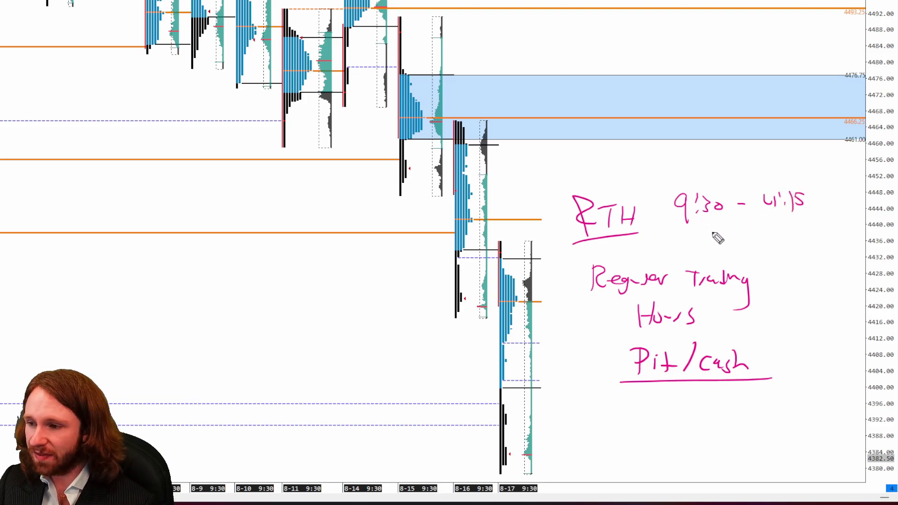
mouse_move(706, 240)
left_mouse_down()
mouse_move(715, 220)
mouse_move(723, 240)
mouse_move(769, 232)
left_mouse_up()
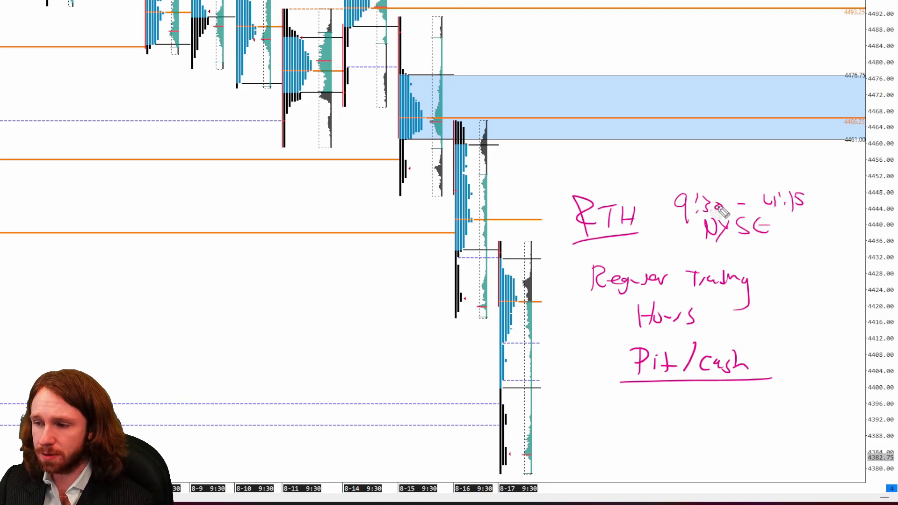
mouse_move(655, 224)
left_mouse_down()
mouse_move(809, 196)
mouse_move(653, 184)
mouse_move(655, 228)
left_mouse_up()
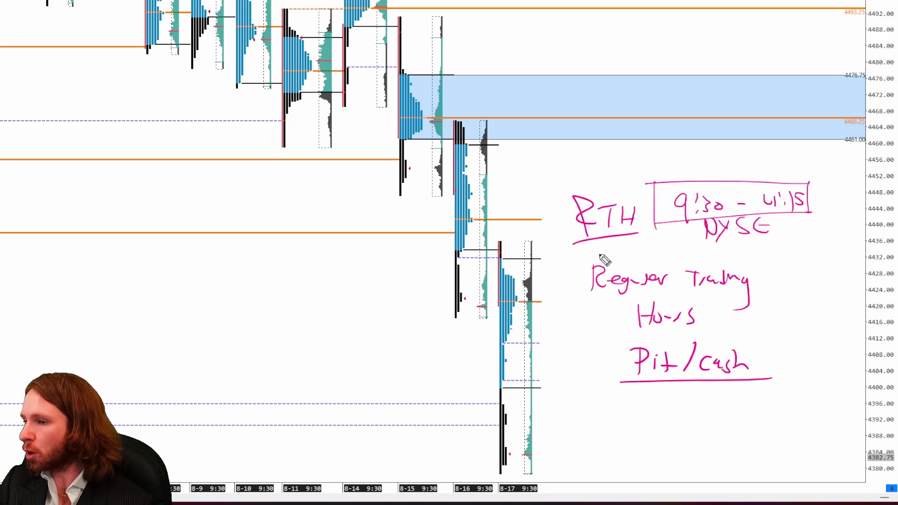
- Add 'Volume' above the times, arrow to the boxed times, and circle 9:30 - 4:15
left_click_drag(677, 159, 702, 174)
mouse_move(705, 158)
left_mouse_down()
mouse_move(715, 173)
mouse_move(783, 172)
left_mouse_up()
left_click_drag(657, 167, 654, 209)
left_click_drag(655, 202, 654, 217)
mouse_move(837, 203)
left_mouse_down()
mouse_move(849, 205)
mouse_move(818, 203)
left_mouse_up()
left_click_drag(831, 199, 833, 211)
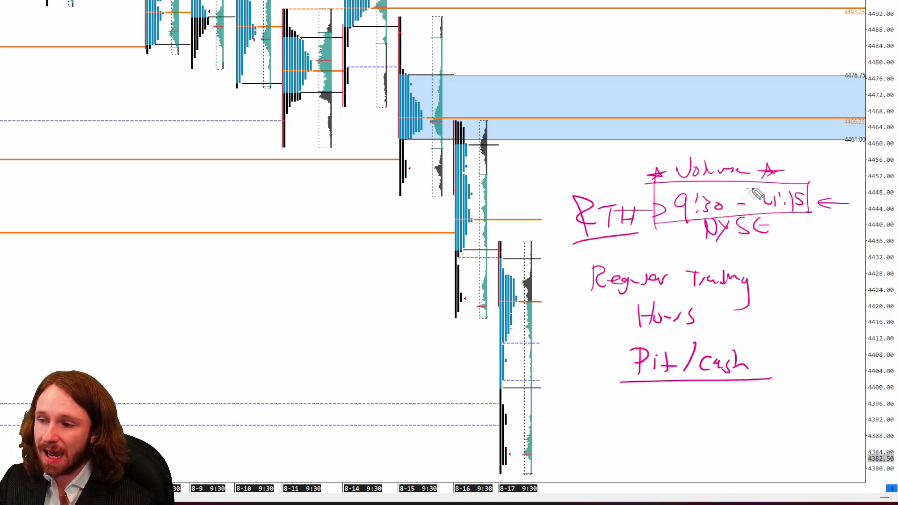
mouse_move(811, 189)
left_mouse_down()
mouse_move(655, 207)
mouse_move(786, 186)
left_mouse_up()
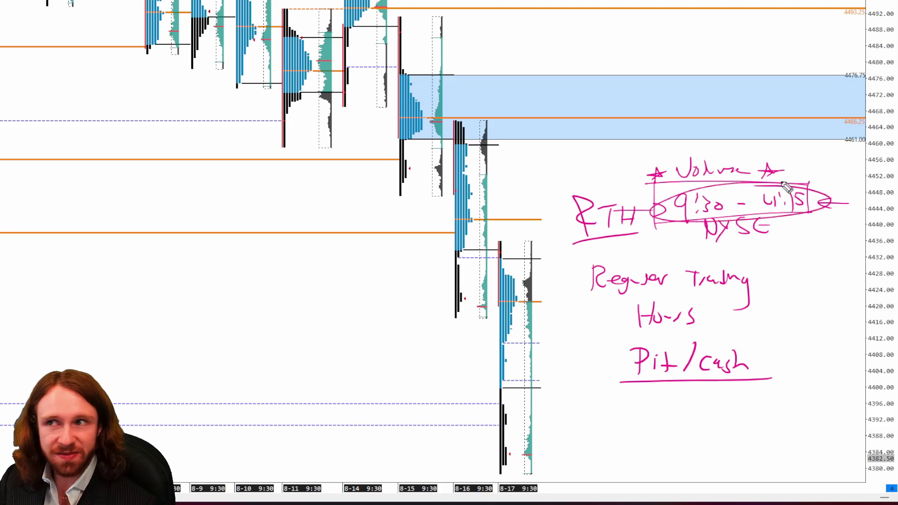
- Clear the pink RTH notes and split the 8-15 TPO profile
key("Escape")
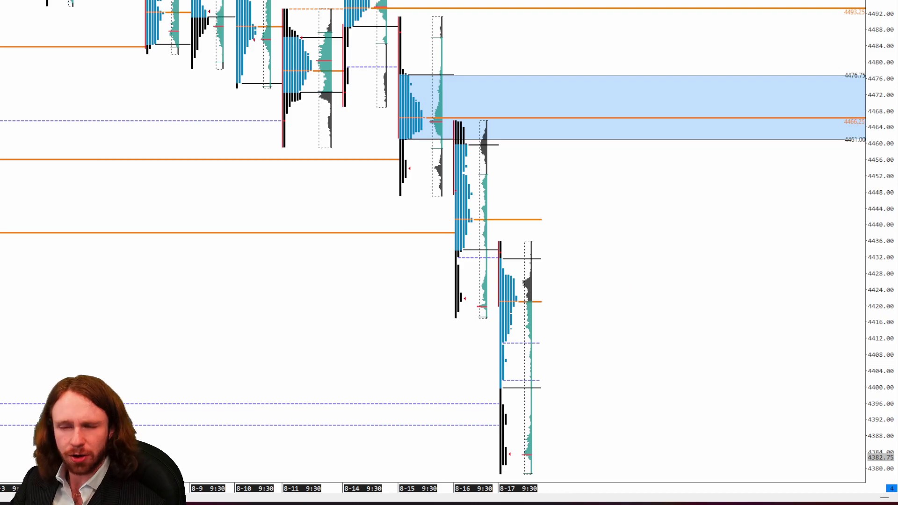
left_click_drag(878, 171, 828, 188)
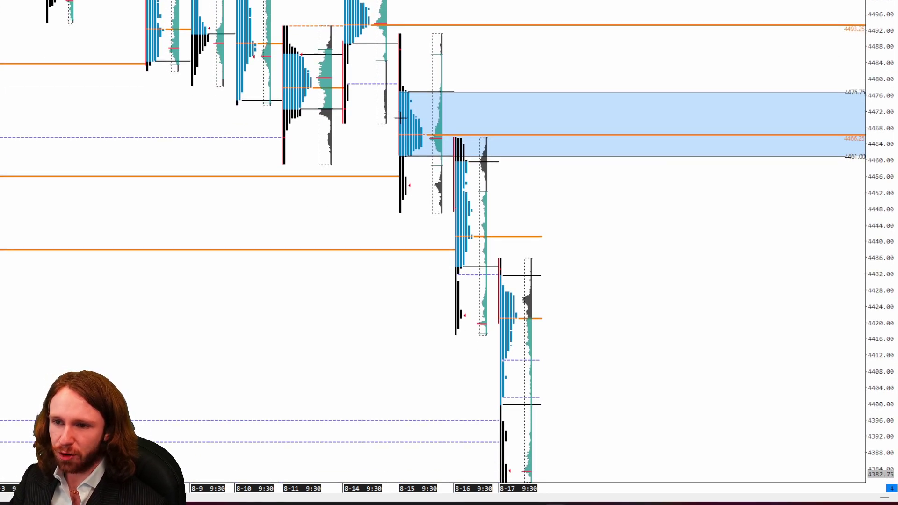
right_click(401, 117)
mouse_move(403, 123)
left_click(521, 130)
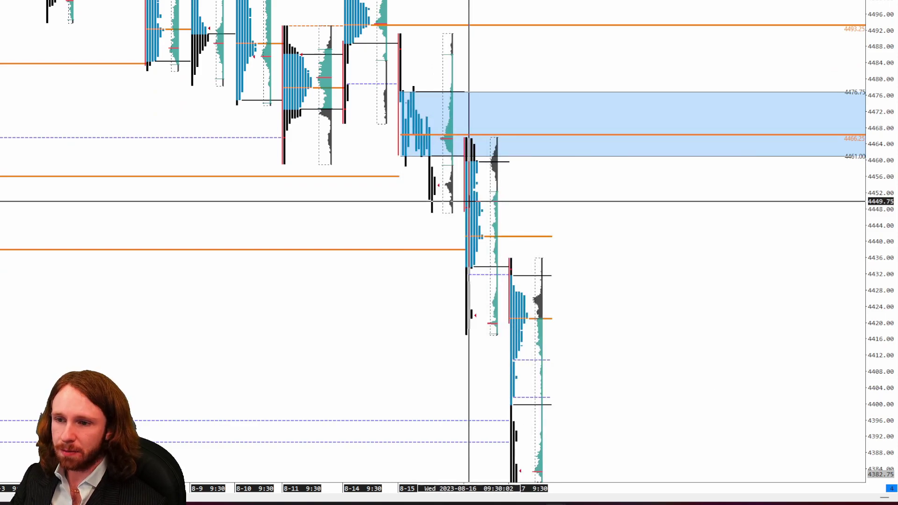
- Erase the blue 4461–4476.75 value zone and the 4466.50 horizontal line
right_click(490, 155)
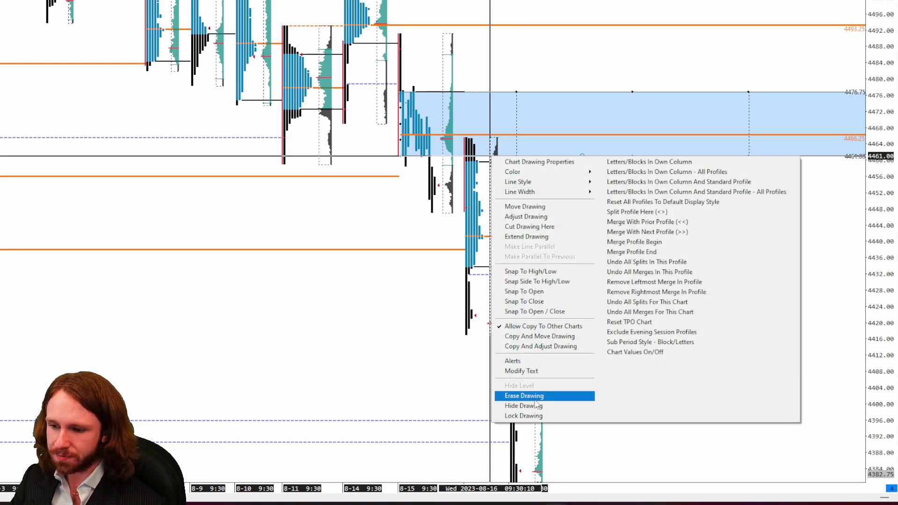
left_click(536, 396)
right_click(490, 133)
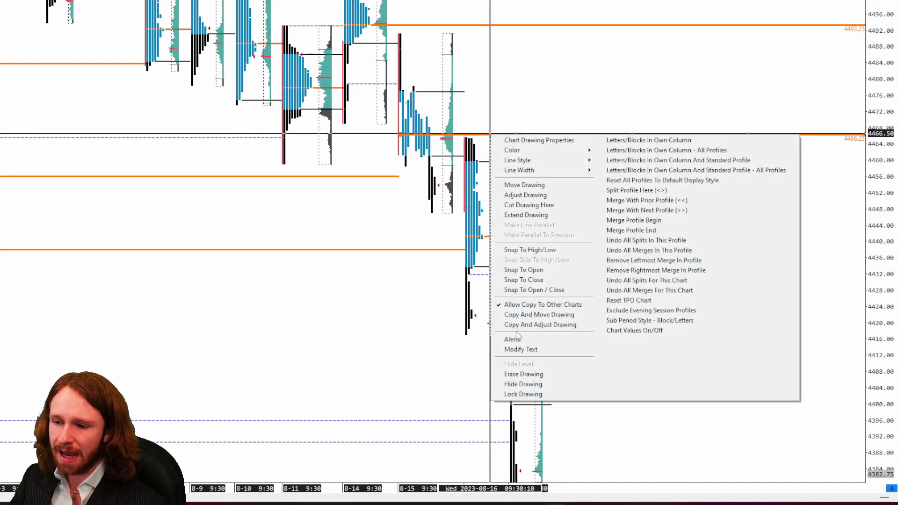
left_click(523, 377)
- Handwrite 'Sellers are searching for value' in pink beside the profiles
left_click_drag(879, 173, 877, 261)
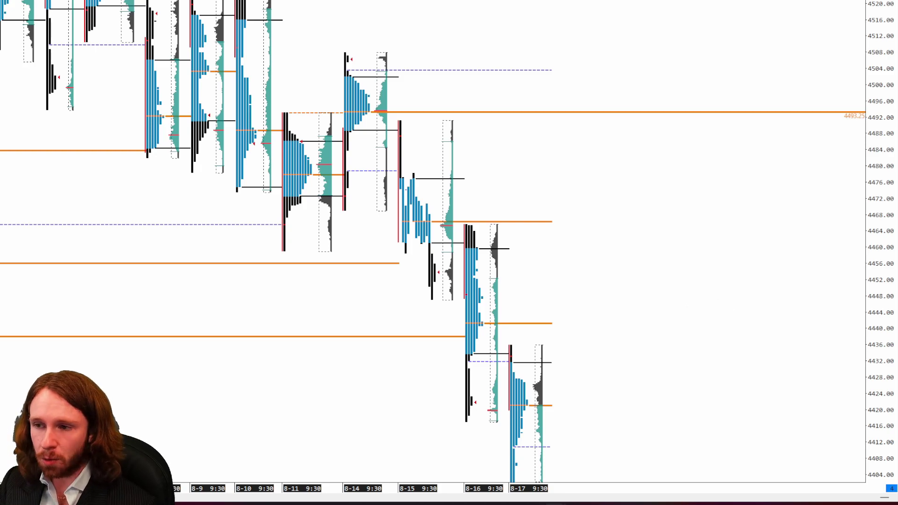
mouse_move(607, 158)
left_mouse_down()
mouse_move(599, 177)
mouse_move(664, 159)
mouse_move(670, 175)
mouse_move(719, 160)
left_mouse_up()
left_click_drag(724, 163, 733, 165)
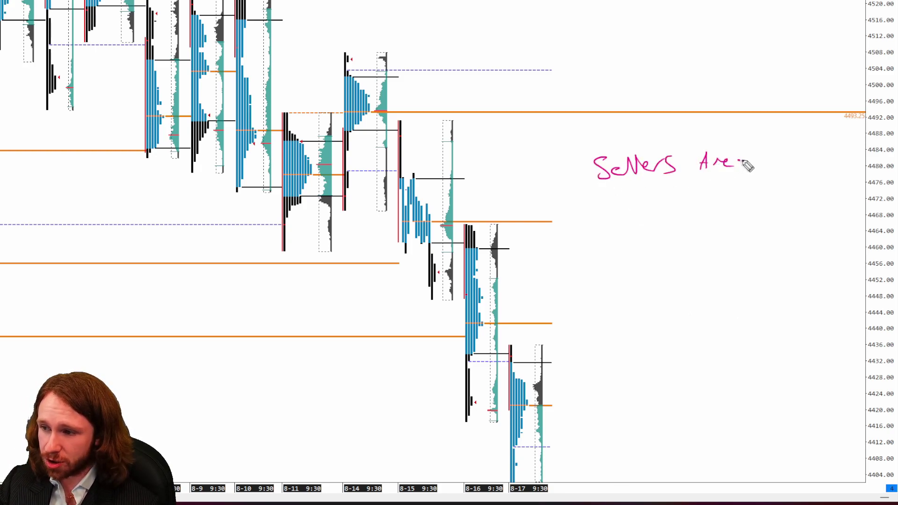
mouse_move(627, 202)
left_mouse_down()
mouse_move(690, 203)
mouse_move(699, 218)
left_mouse_up()
mouse_move(722, 184)
left_mouse_down()
mouse_move(724, 204)
mouse_move(738, 197)
left_mouse_up()
mouse_move(626, 236)
left_mouse_down()
mouse_move(672, 237)
mouse_move(682, 254)
left_mouse_up()
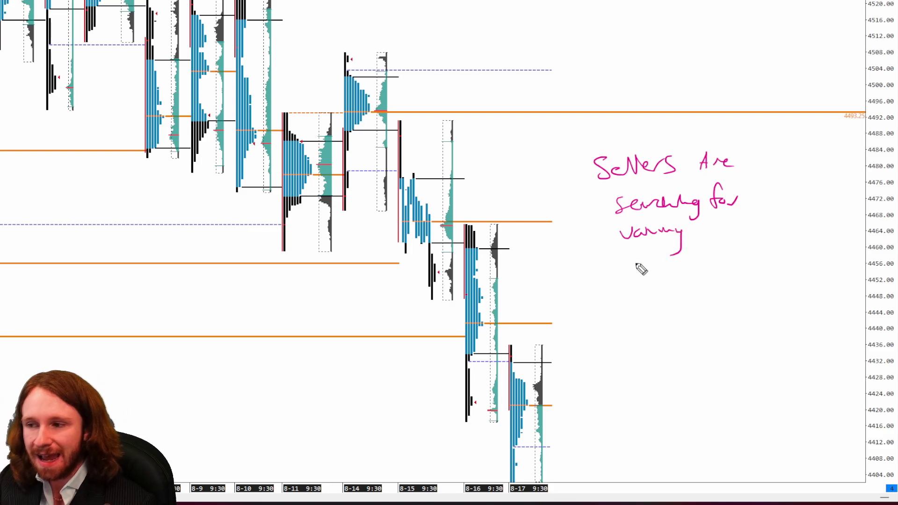
- Write 'Sellers are rejecting higher value' below it and box each note
left_click_drag(622, 289, 609, 308)
left_click_drag(625, 301, 740, 293)
mouse_move(606, 327)
left_mouse_down()
mouse_move(704, 332)
mouse_move(730, 351)
left_mouse_up()
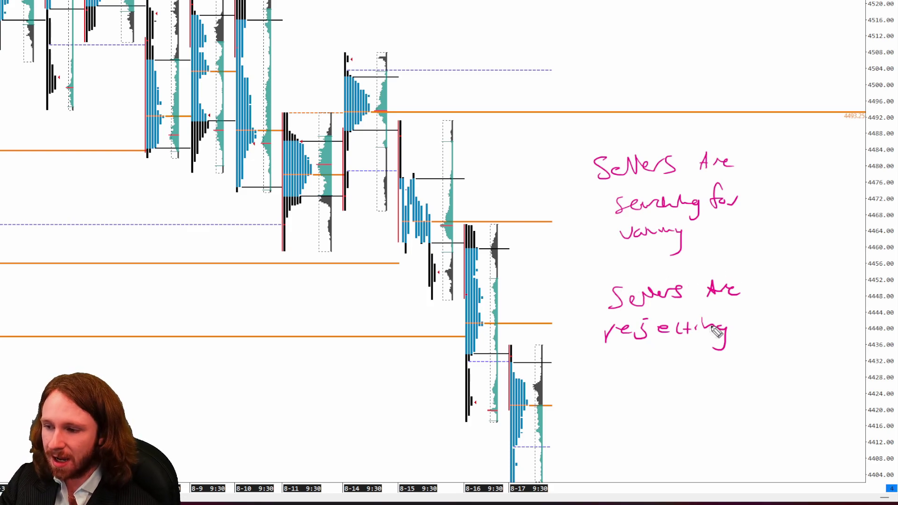
mouse_move(601, 360)
left_mouse_down()
mouse_move(637, 374)
mouse_move(735, 363)
left_mouse_up()
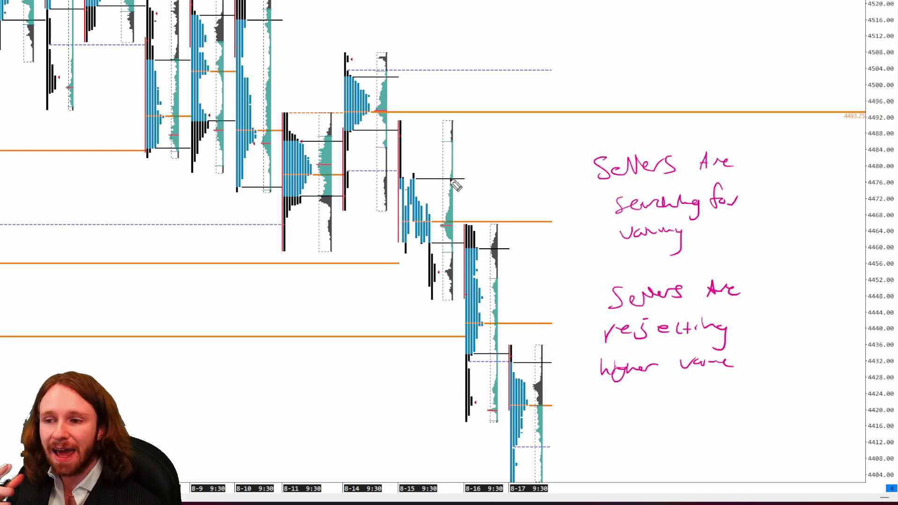
mouse_move(572, 146)
left_mouse_down()
mouse_move(767, 127)
mouse_move(764, 246)
mouse_move(619, 247)
left_mouse_up()
left_click_drag(569, 141, 590, 237)
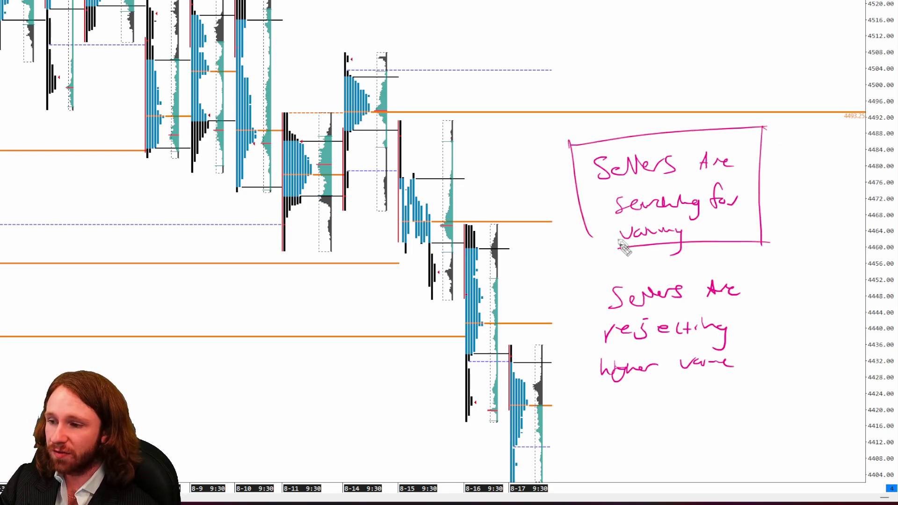
mouse_move(588, 270)
left_mouse_down()
mouse_move(731, 261)
mouse_move(762, 369)
mouse_move(580, 390)
mouse_move(586, 272)
left_mouse_up()
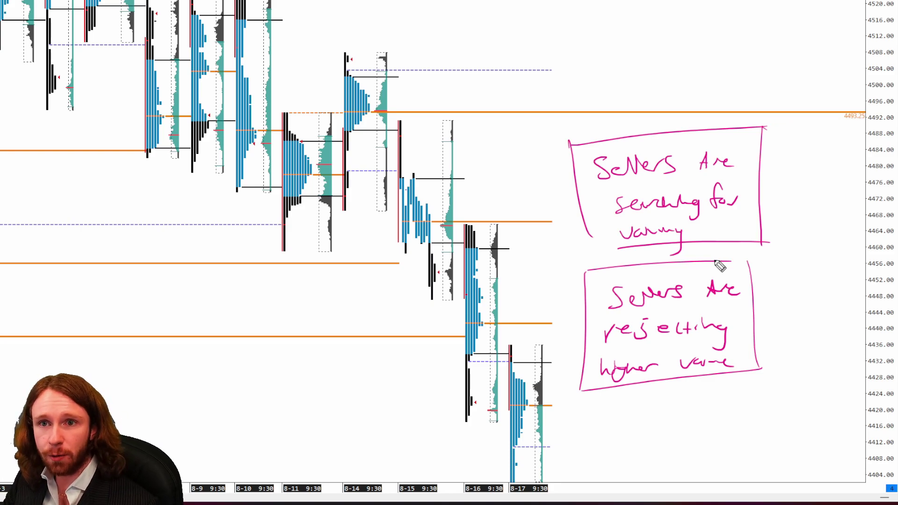
- Wipe the notes, shade a blue 4502.00–4488.75 zone from 8-14, and un-maximize the TPO window
key("e")
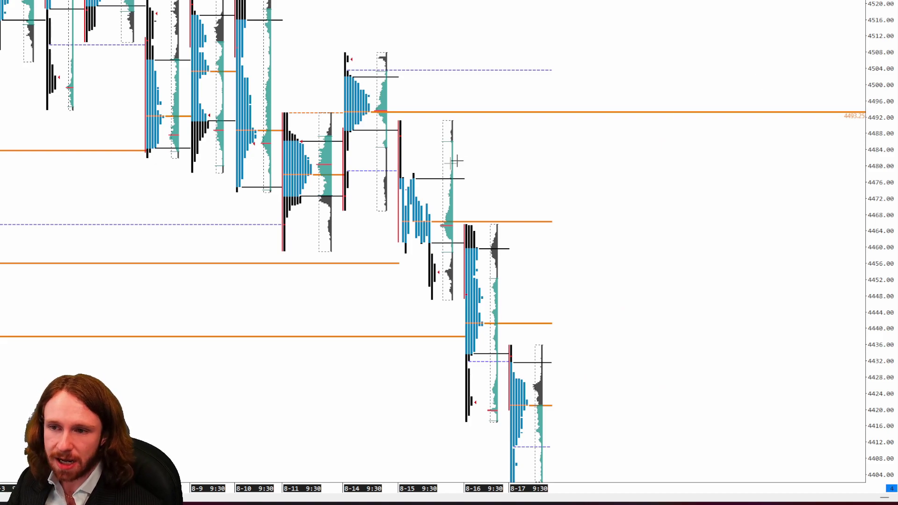
left_click(346, 76)
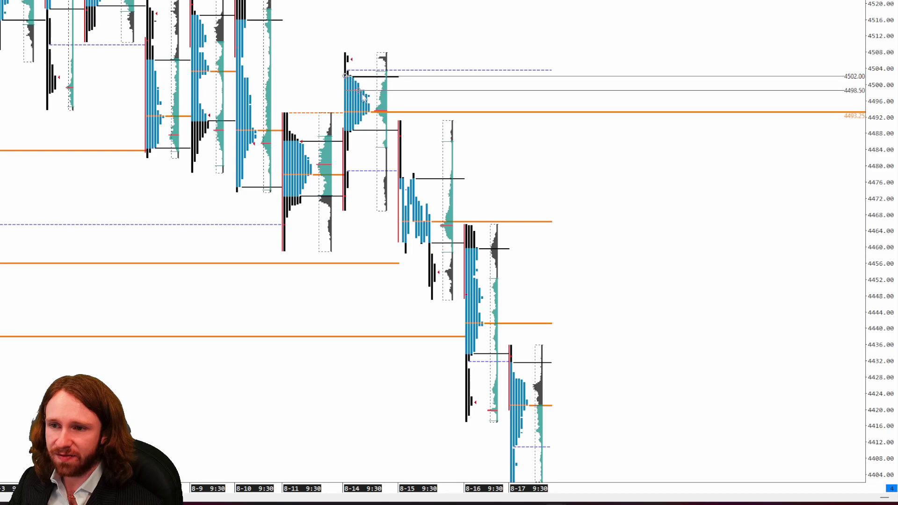
left_click(395, 131)
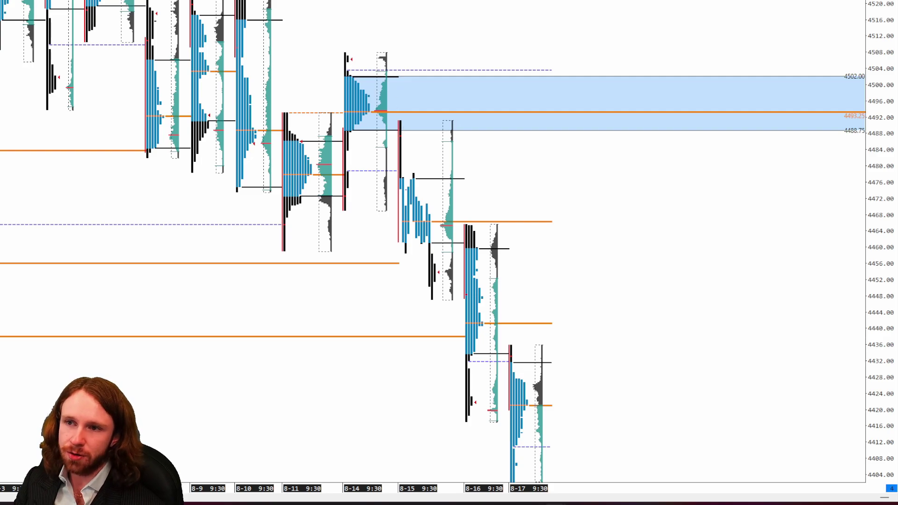
left_click_drag(299, 1, 608, 78)
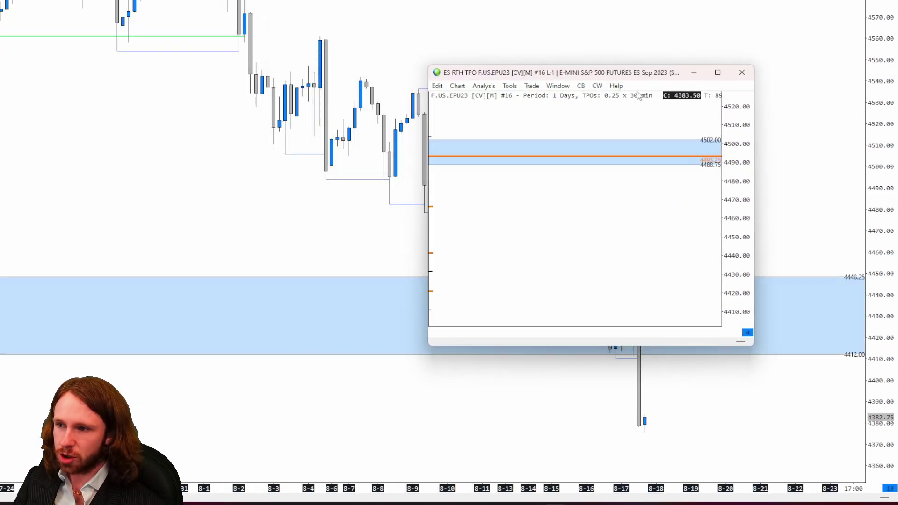
- Snap the TPO chart window to the right half of the screen
mouse_move(718, 75)
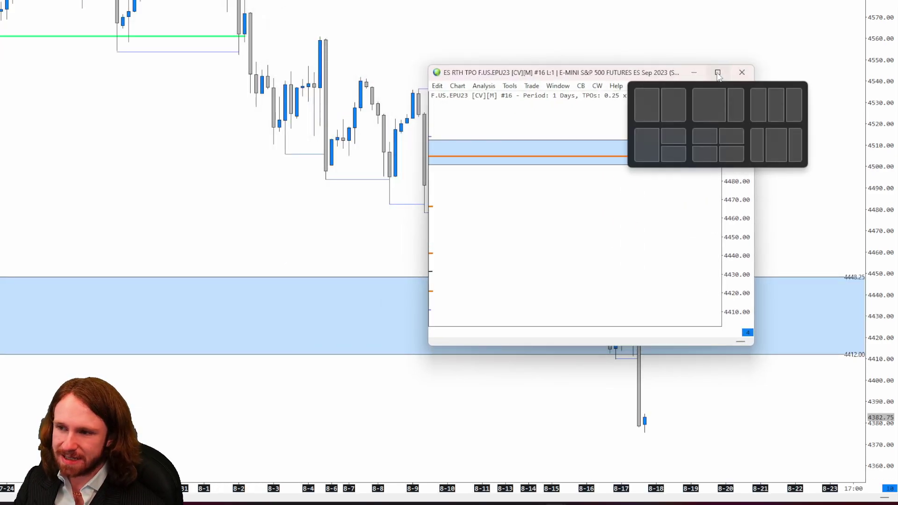
left_click(678, 105)
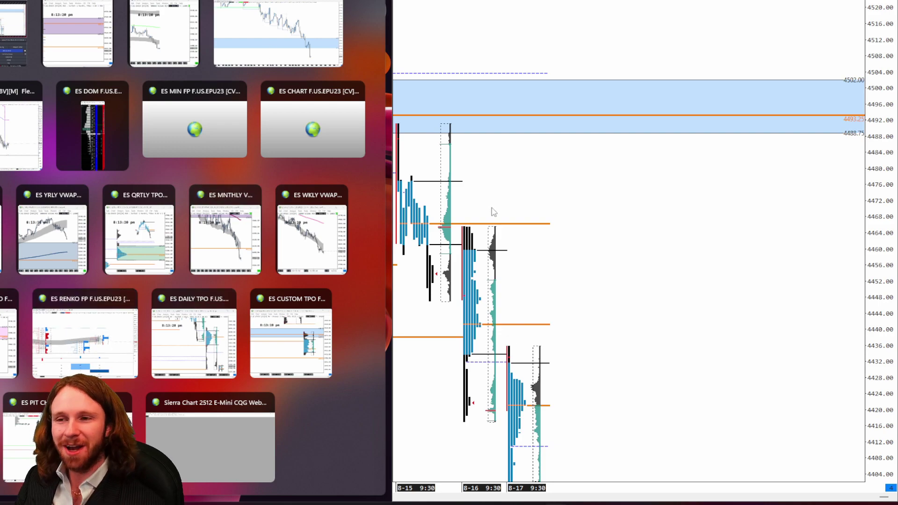
- Put the candlestick chart on the left half and hide all of its drawings
left_click(313, 9)
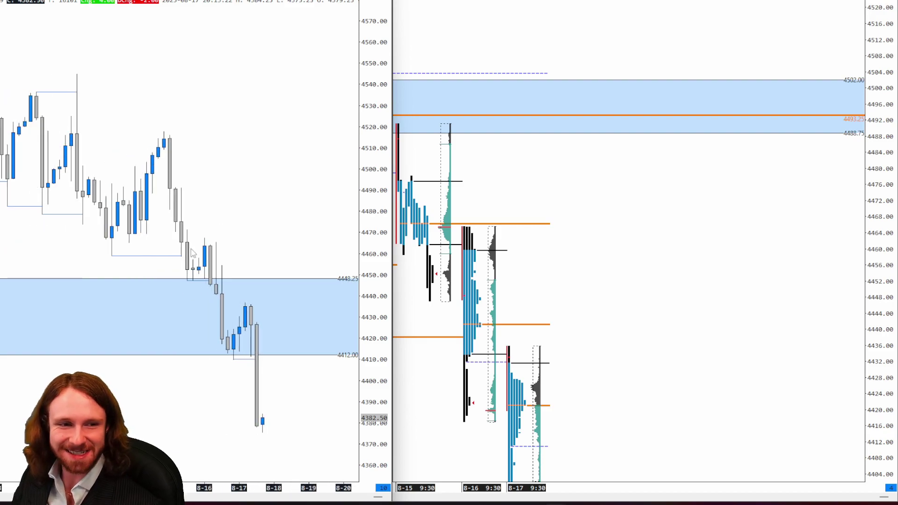
scroll(566, 262, "up", 8)
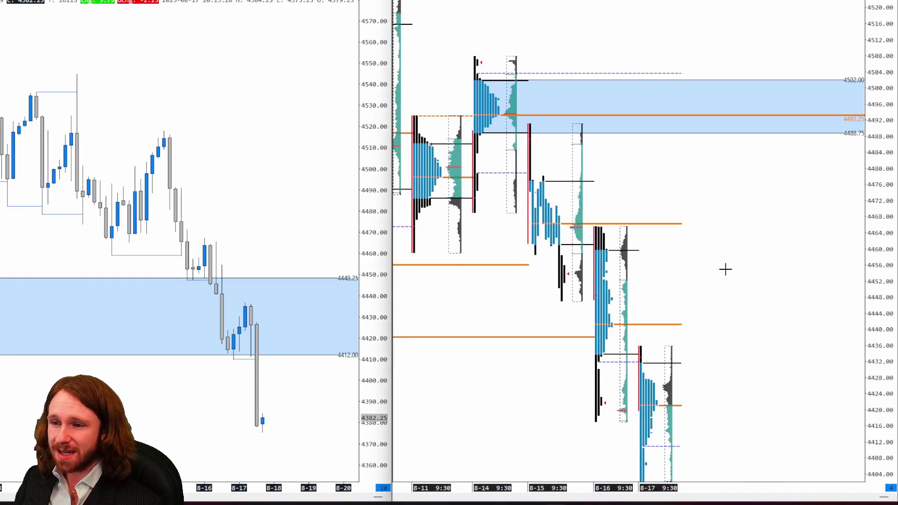
left_click(100, 54)
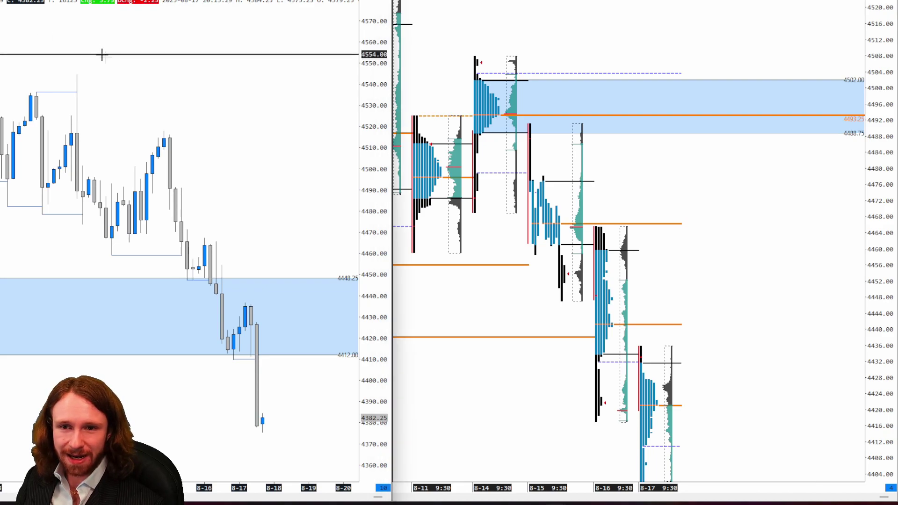
key("ctrl+d")
left_click(295, 10)
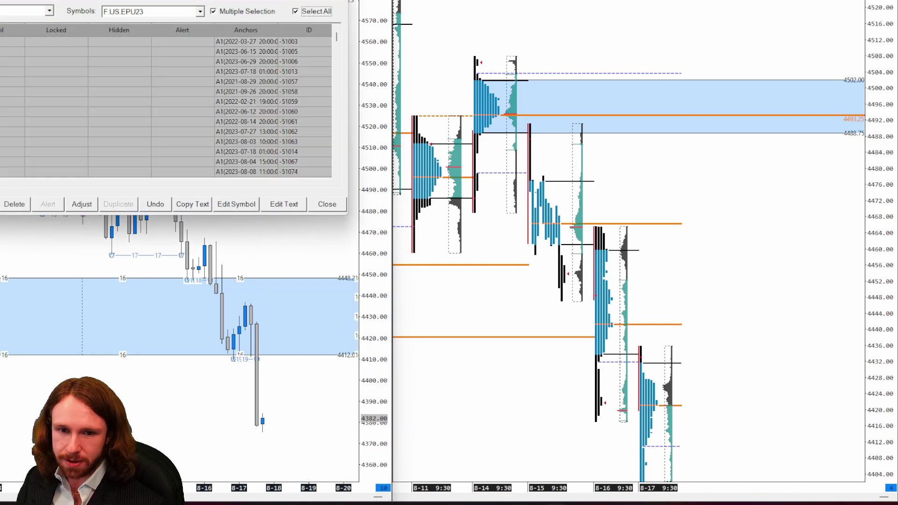
left_click(125, 101)
left_click(340, 2)
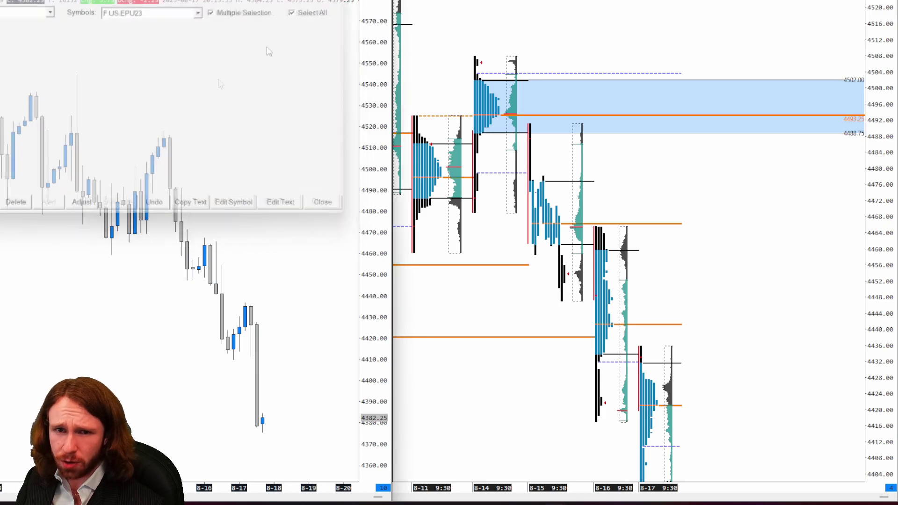
- Set the left chart's Copy Chart Drawings From Chart #'s to 166
left_click(2, 2)
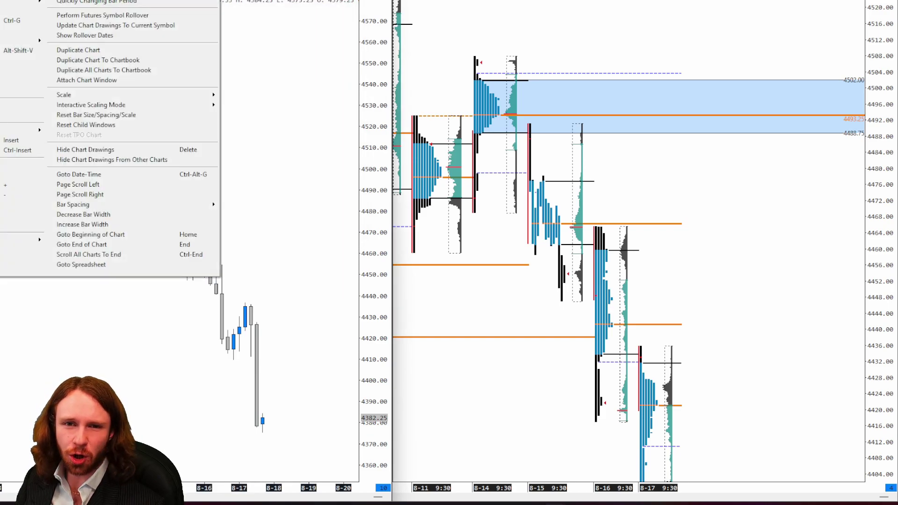
left_click(2, 2)
left_click(511, 140)
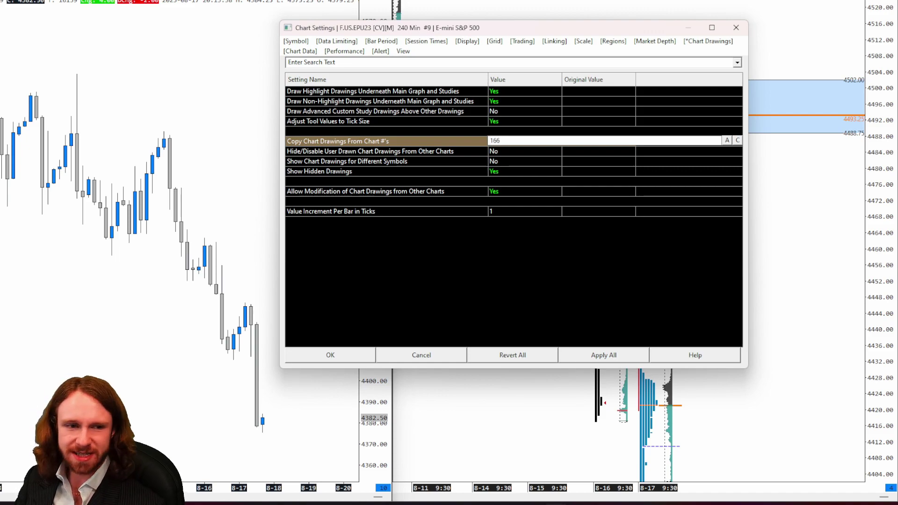
key("Return")
key("Return")
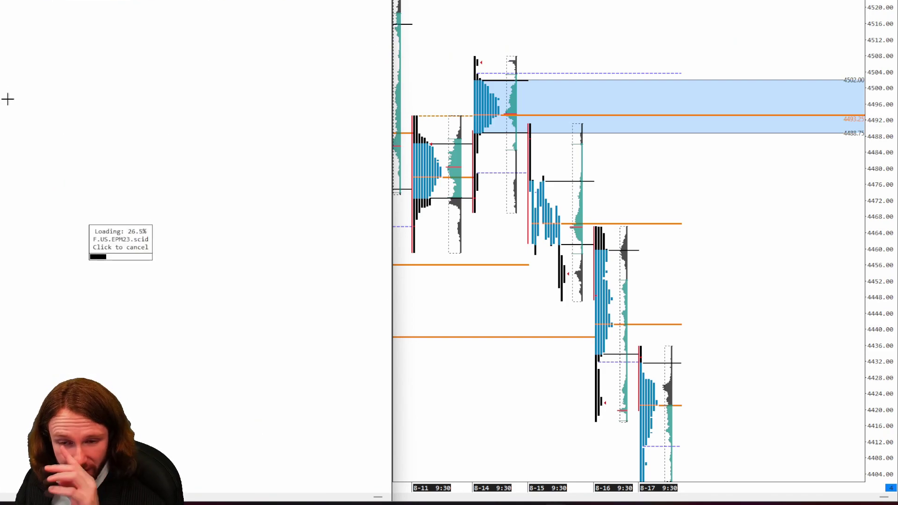
- Shift the right profile chart's prices upward while the left chart loads the copied zones and 4545.75 line
left_click(637, 192)
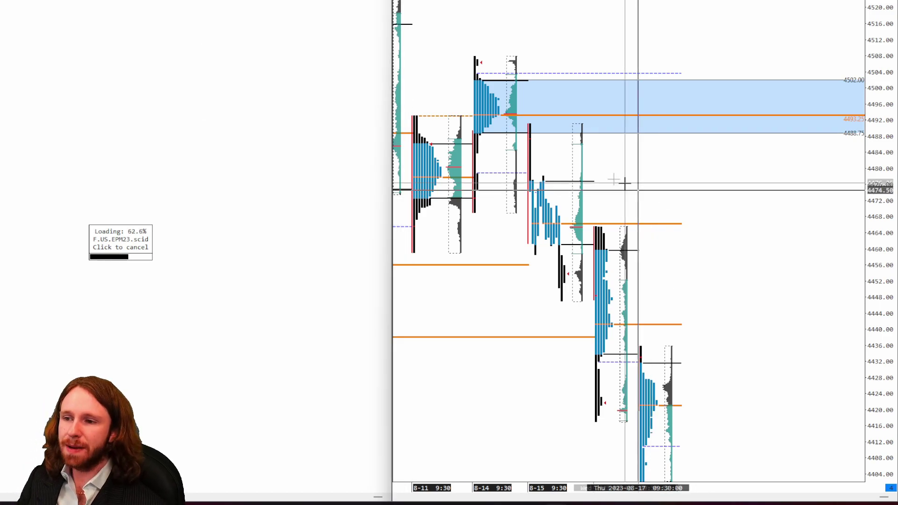
left_click_drag(869, 300, 863, 242)
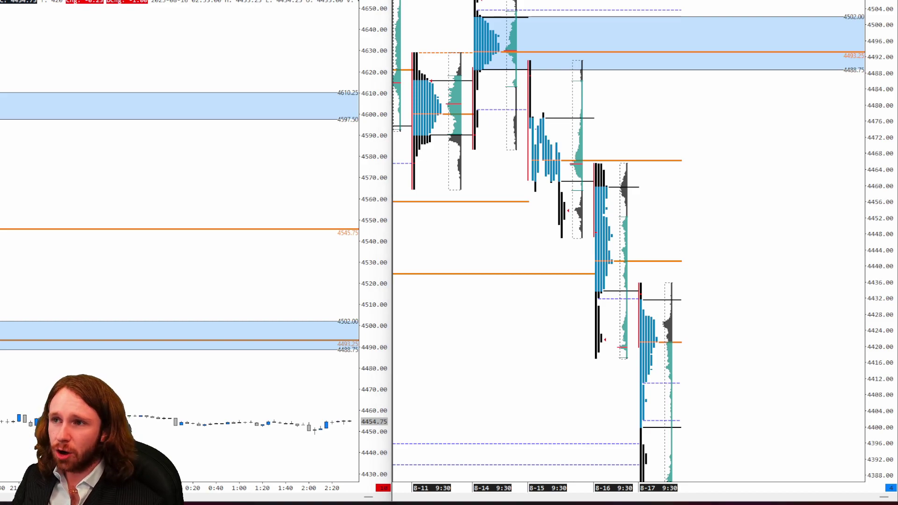
key("alt+Tab")
- Pan the MetaTrader chart, hide the trade panel and place a horizontal line at 4471.89
left_click_drag(556, 241, 248, 224)
right_click(370, 184)
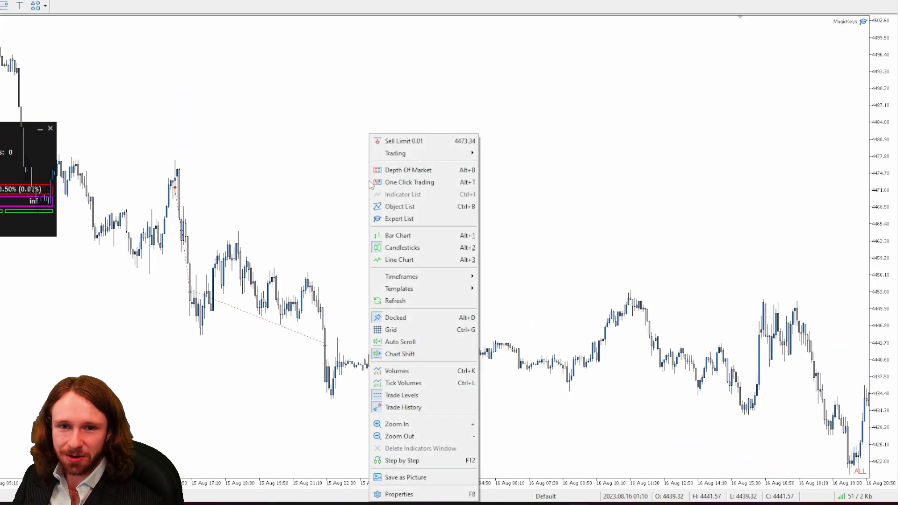
left_click(281, 225)
scroll(215, 188, "up", 3)
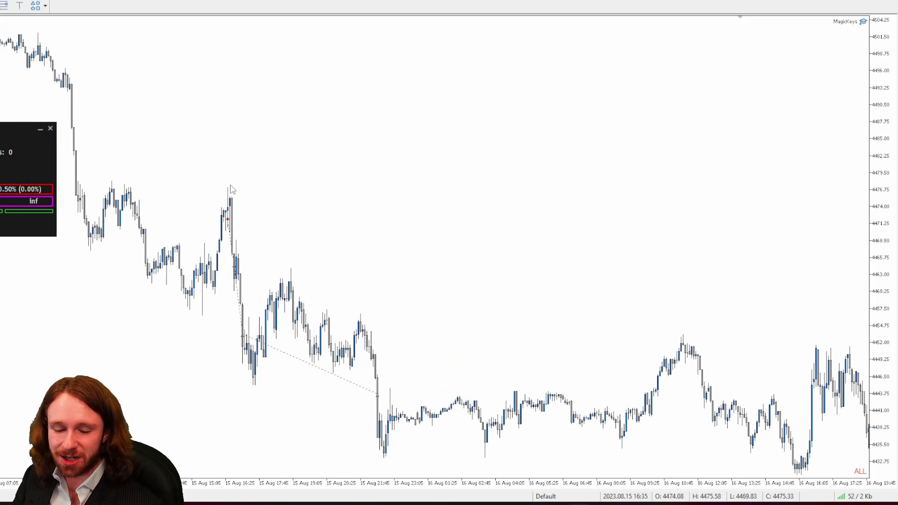
key("Num_Lock")
key("Num_Lock")
key("Num_Lock")
key("Num_Lock")
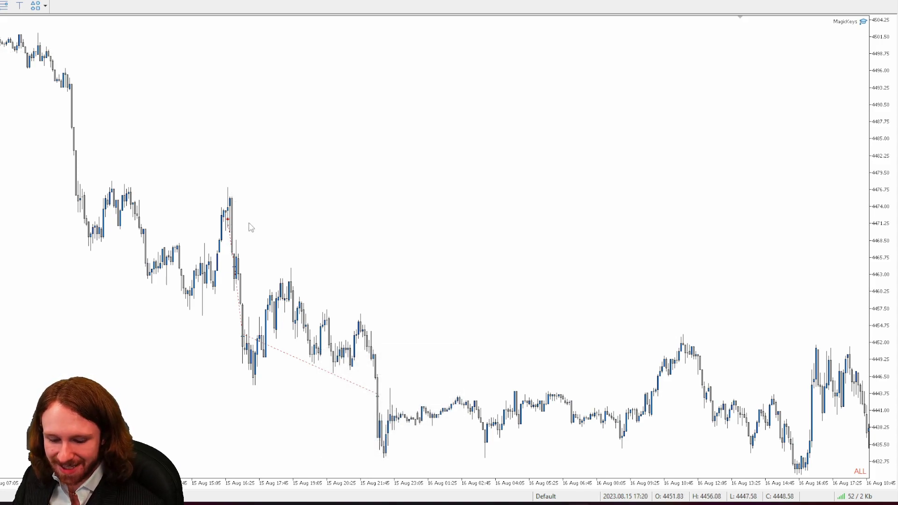
left_click(225, 219)
- Switch the MetaTrader chart to the 4-hour timeframe
right_click(297, 109)
mouse_move(387, 249)
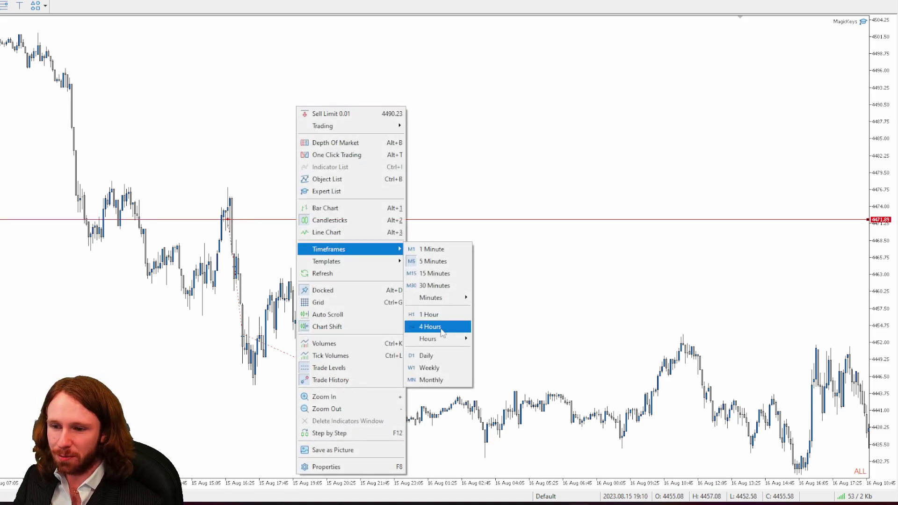
left_click(439, 327)
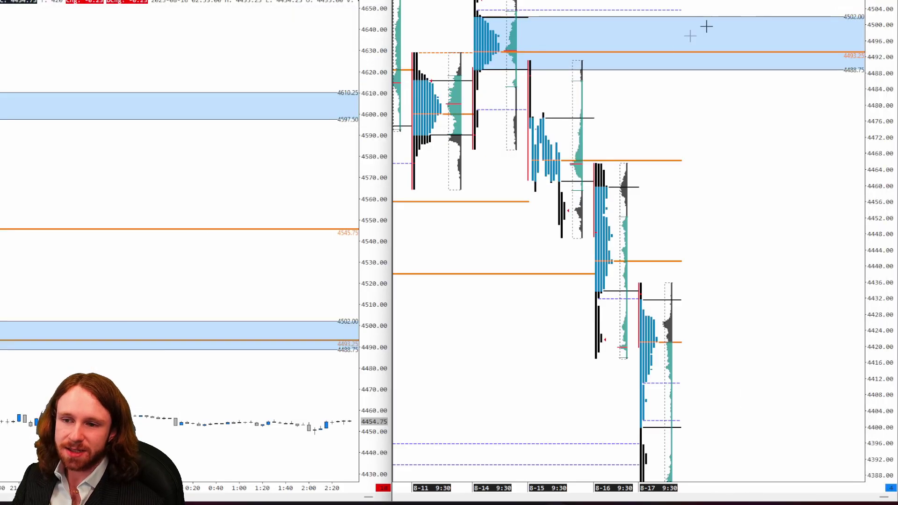
- Scroll and pan the left candlestick chart forward to later 15 August bars, raising its prices
scroll(192, 284, "up", 20)
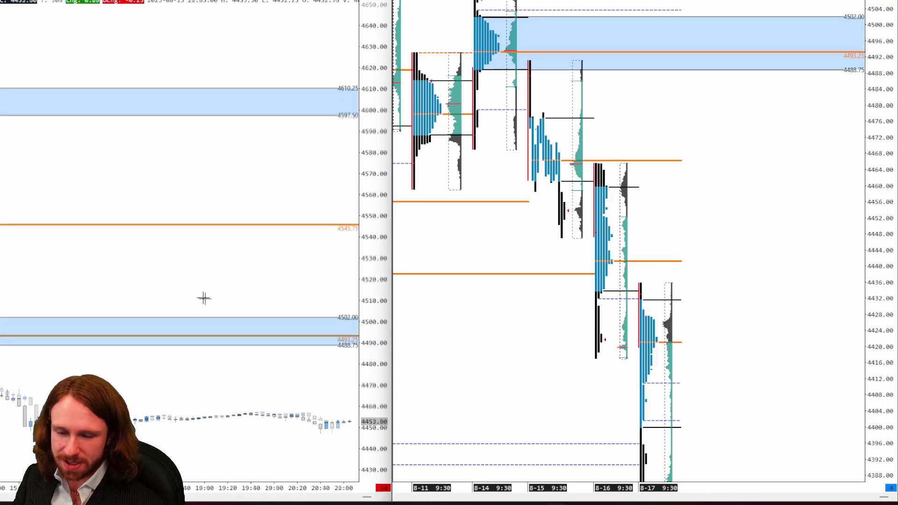
scroll(204, 302, "up", 5)
left_click_drag(379, 331, 391, 194)
scroll(194, 295, "up", 6)
scroll(193, 296, "up", 4)
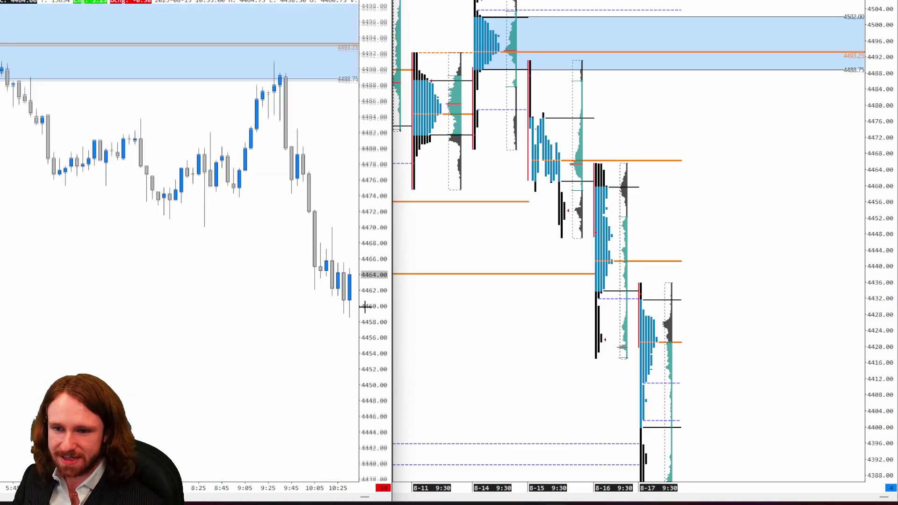
left_click_drag(335, 305, 227, 297)
- Compress the candlesticks and lower their prices to show the 9:45–12:40 session reaching 4488.75
scroll(195, 281, "down", 6)
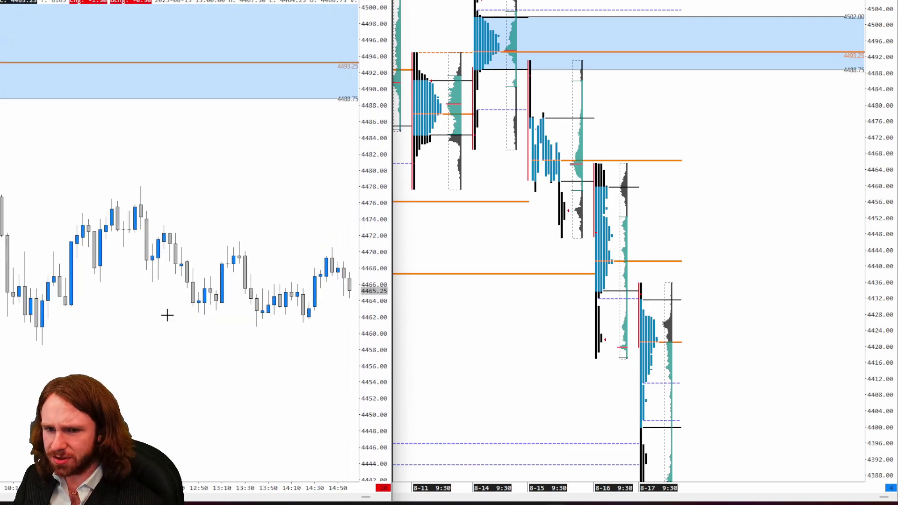
scroll(167, 314, "up", 7)
scroll(167, 314, "up", 6)
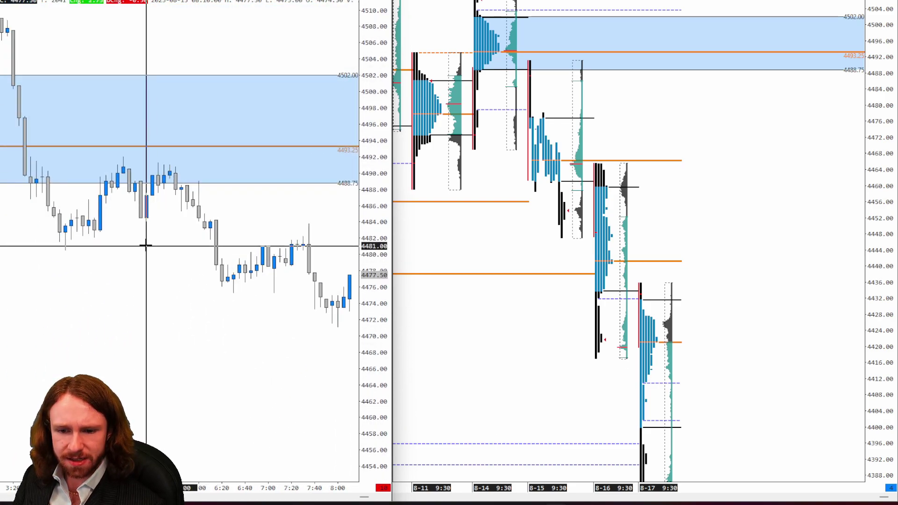
scroll(138, 243, "up", 5)
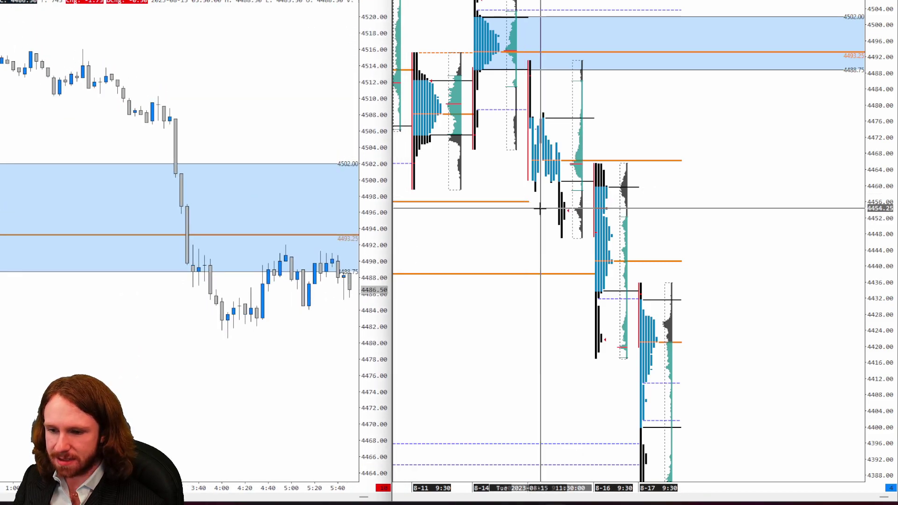
scroll(88, 295, "down", 6)
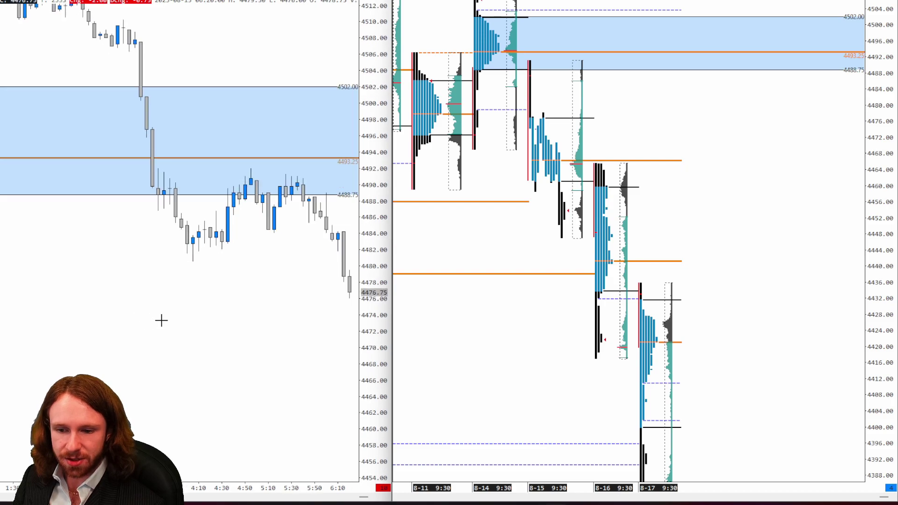
scroll(171, 318, "down", 8)
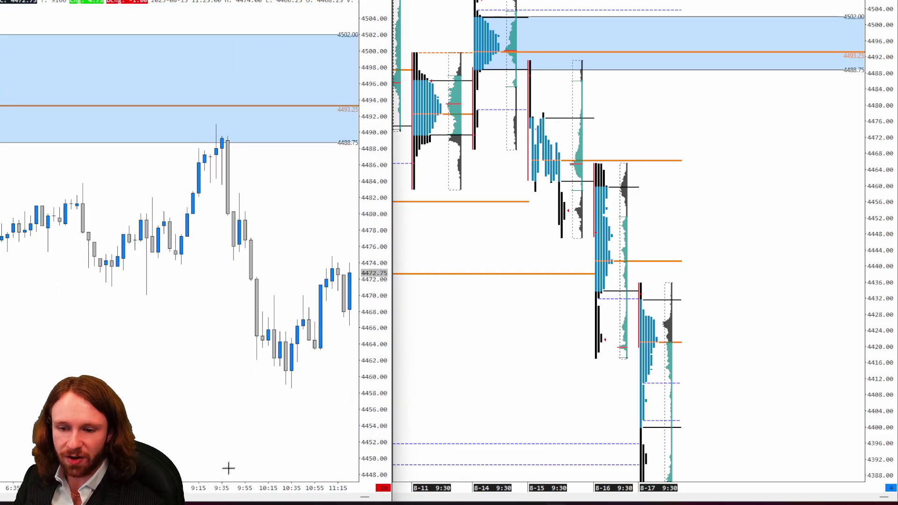
left_click_drag(224, 487, 254, 486)
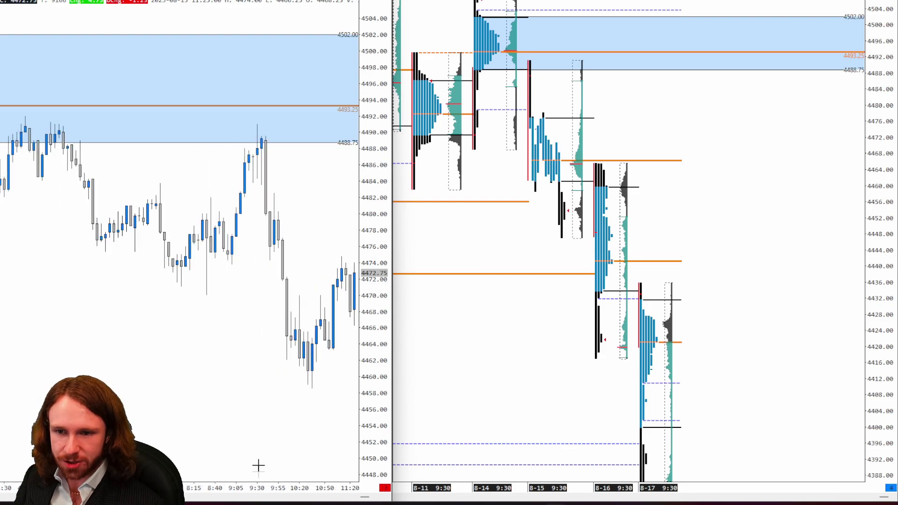
scroll(260, 396, "down", 3)
scroll(257, 392, "down", 5)
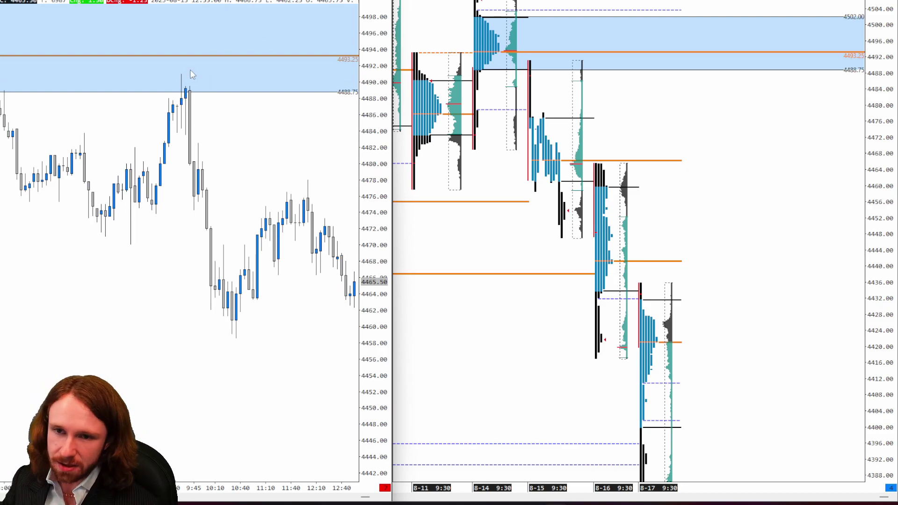
left_click_drag(363, 173, 362, 201)
- Center the blue zone on the TPO chart, sketch magenta marks at the 4488.75 rejection, then clear them
left_click_drag(881, 140, 879, 232)
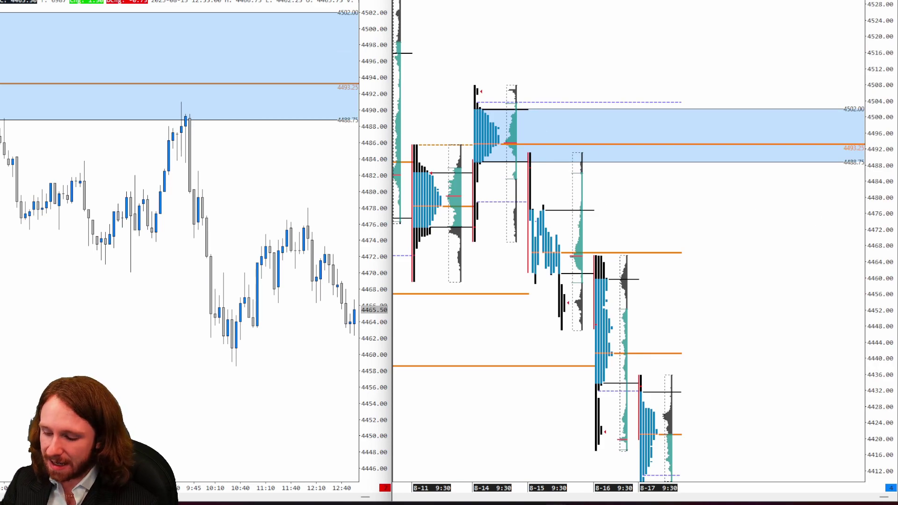
left_click_drag(514, 161, 567, 160)
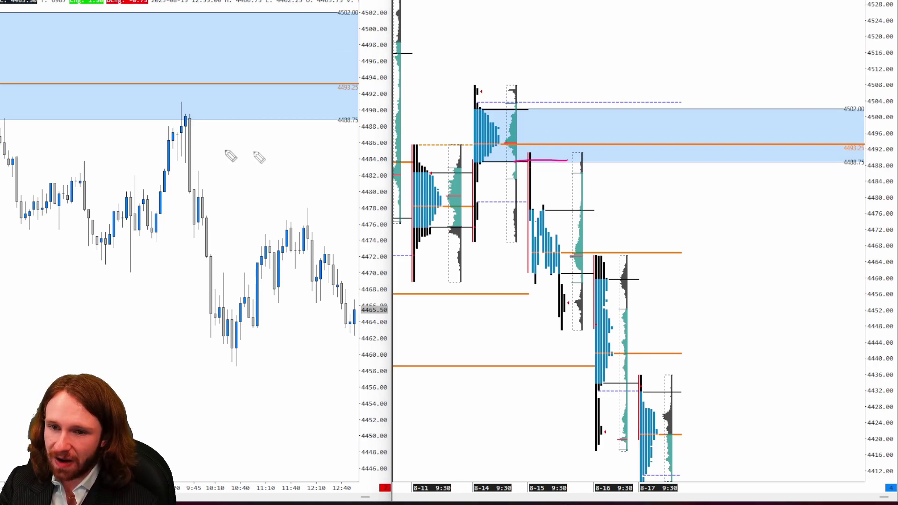
mouse_move(142, 122)
left_mouse_down()
mouse_move(227, 119)
mouse_move(199, 111)
left_mouse_up()
left_click_drag(527, 146, 531, 165)
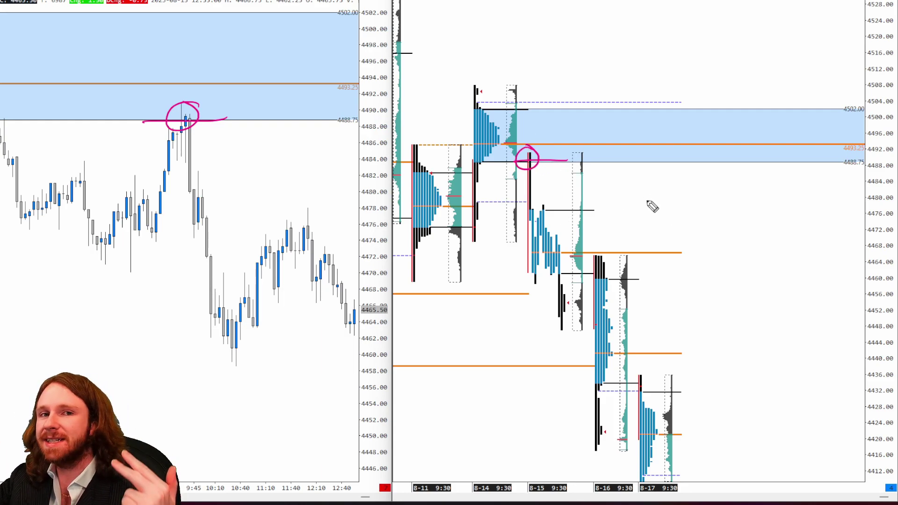
mouse_move(177, 111)
left_mouse_down()
mouse_move(230, 342)
mouse_move(250, 330)
left_mouse_up()
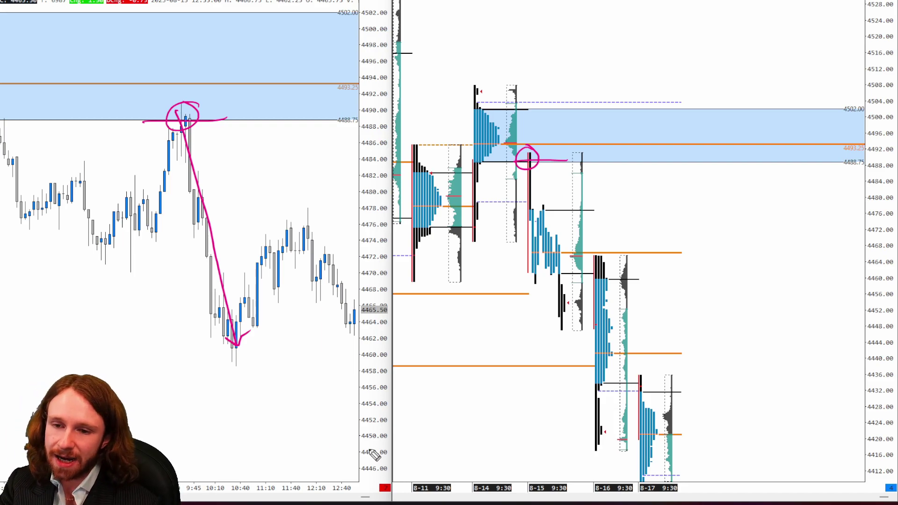
key("Escape")
- Show TPO letters in their own columns and draw a blue zone from 4476.75 to 4461.00
right_click(545, 248)
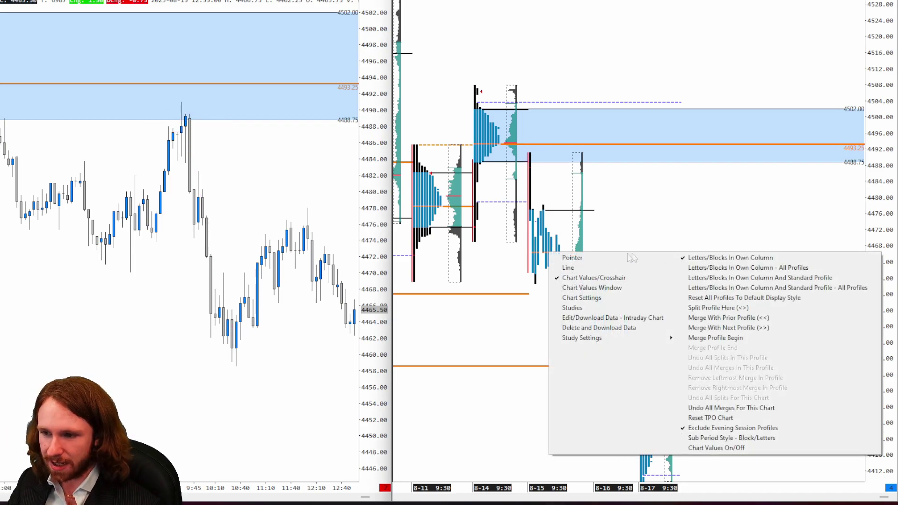
left_click(701, 257)
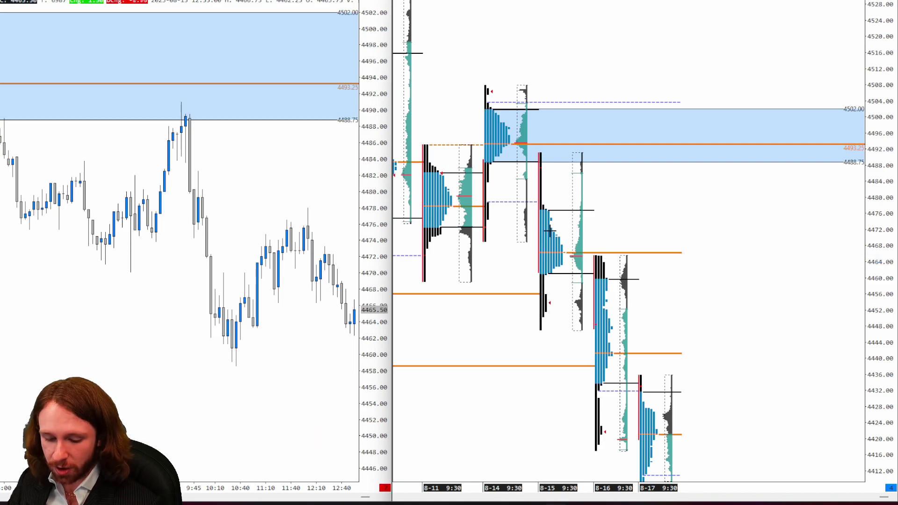
left_click(542, 210)
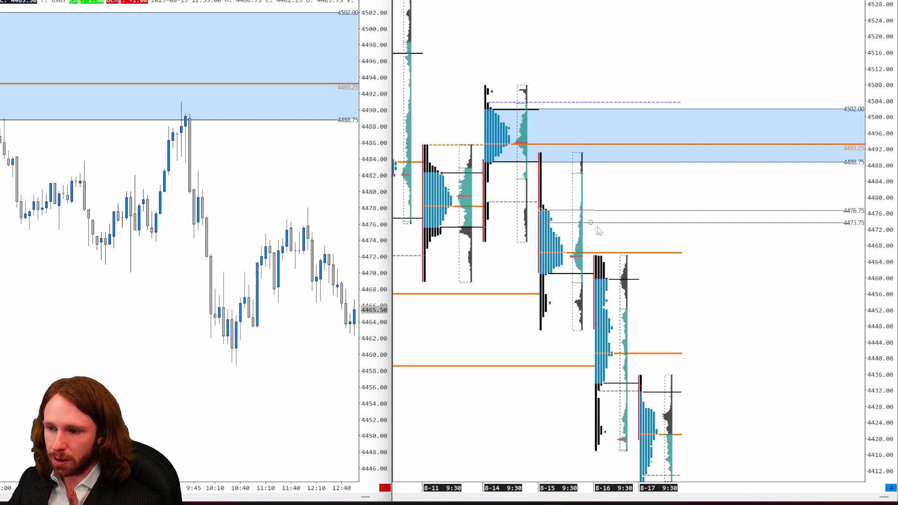
left_click(658, 276)
- Split the 8-16 profile into letter columns and sketch its selloff from the new zone
right_click(660, 276)
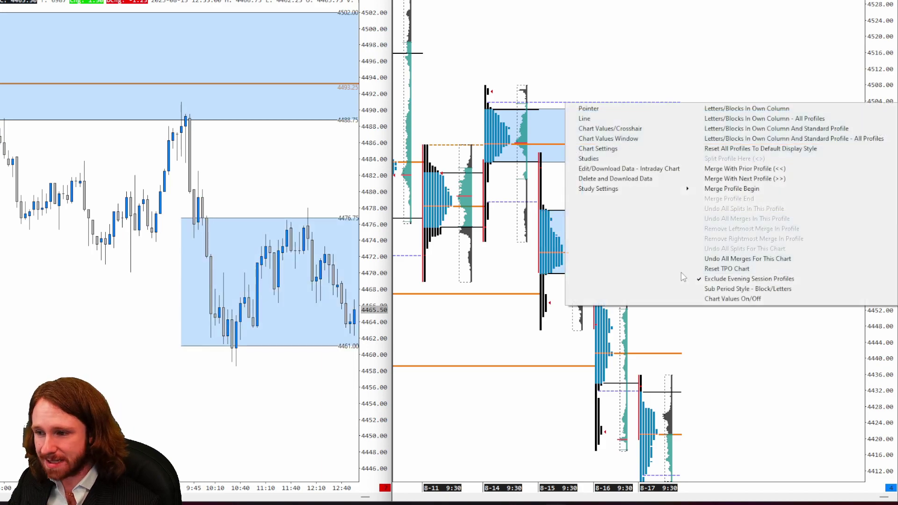
left_click(737, 108)
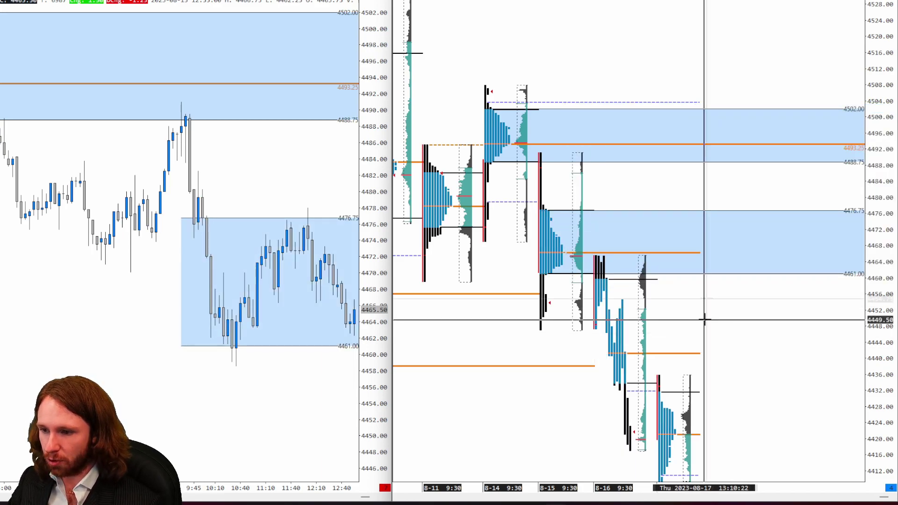
left_click_drag(865, 330, 875, 315)
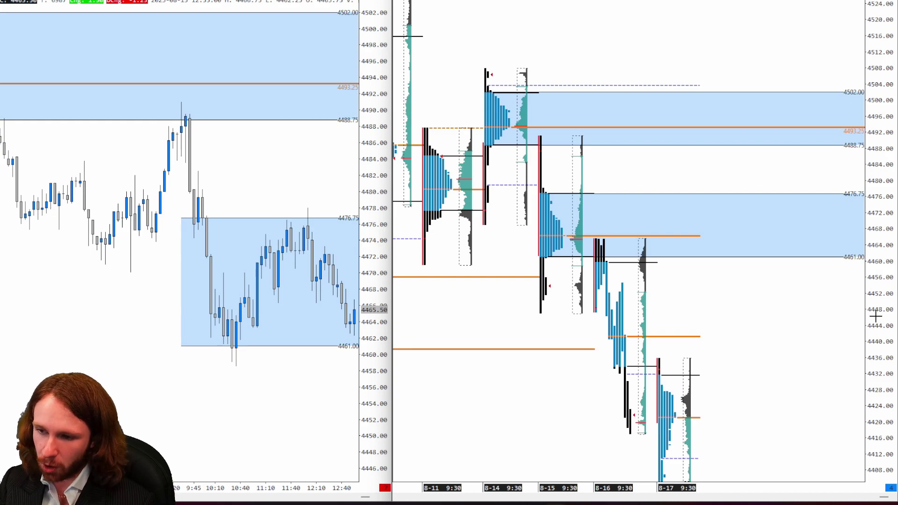
mouse_move(585, 316)
left_mouse_down()
mouse_move(603, 242)
mouse_move(617, 337)
mouse_move(637, 394)
left_mouse_up()
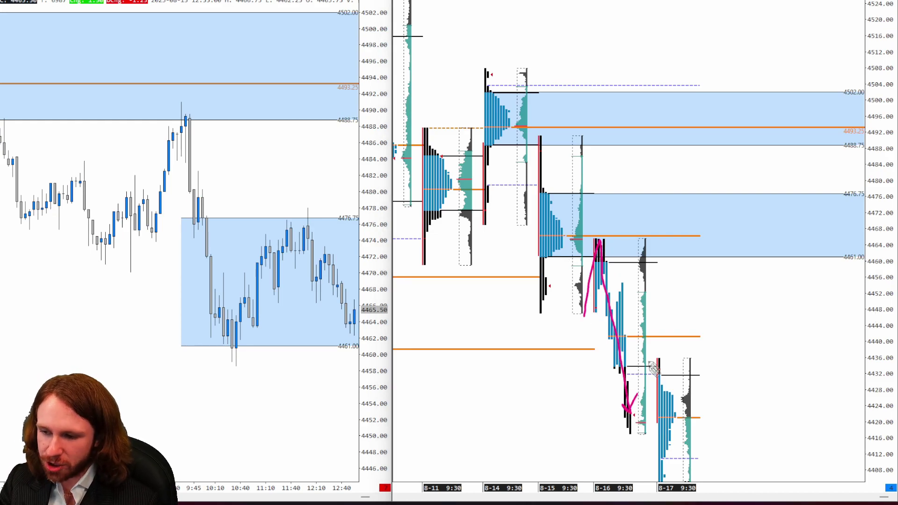
left_click_drag(611, 240, 601, 237)
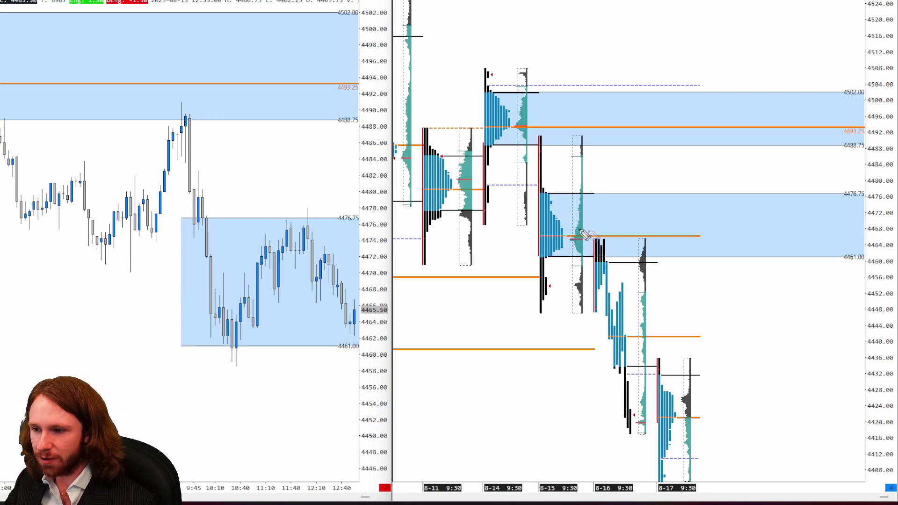
- Scroll the candlestick chart to the 8-16 morning and read its highs against the 4461.00 edge
scroll(215, 395, "down", 15)
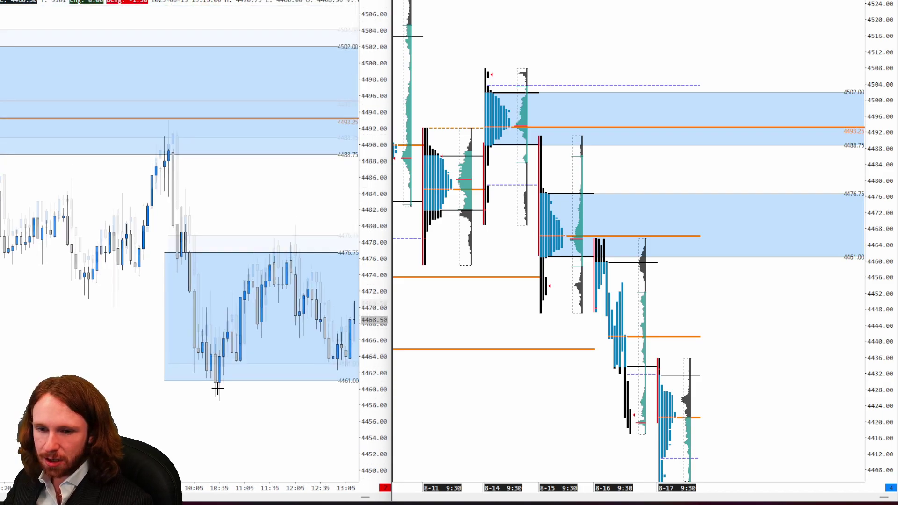
scroll(235, 366, "down", 15)
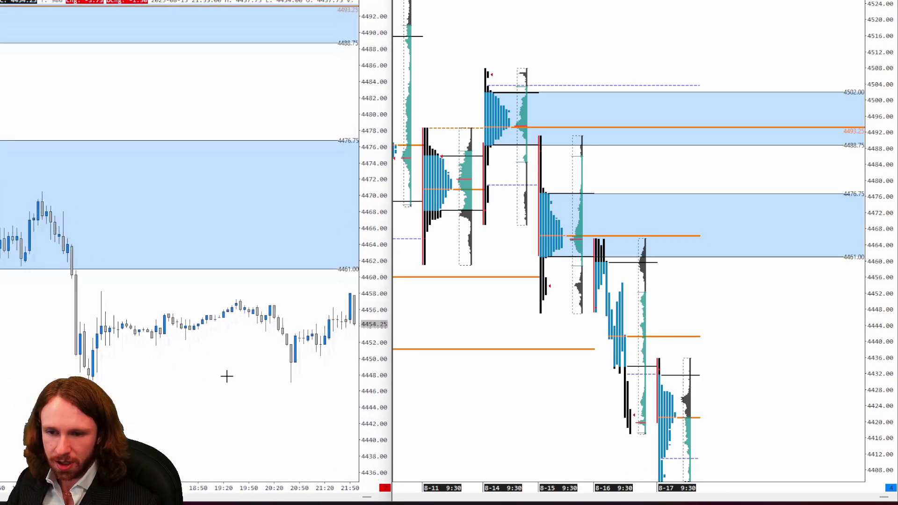
scroll(244, 403, "down", 15)
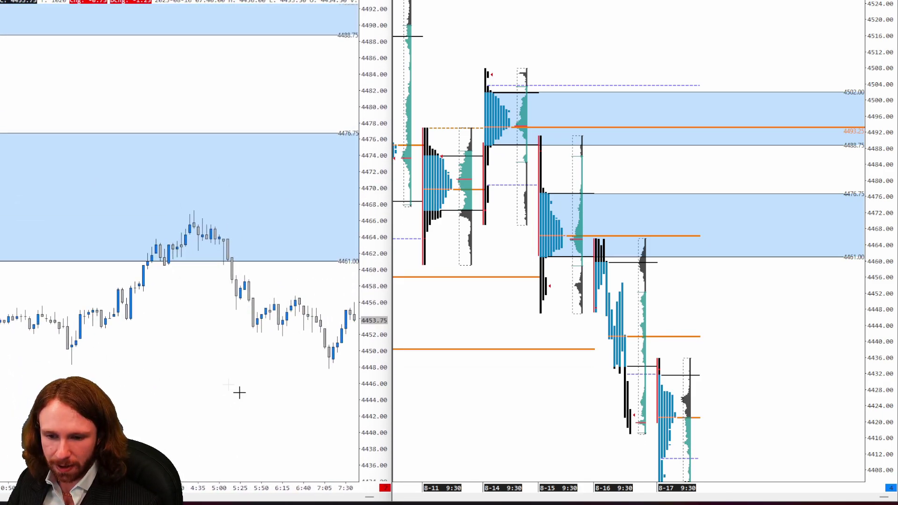
scroll(217, 350, "down", 10)
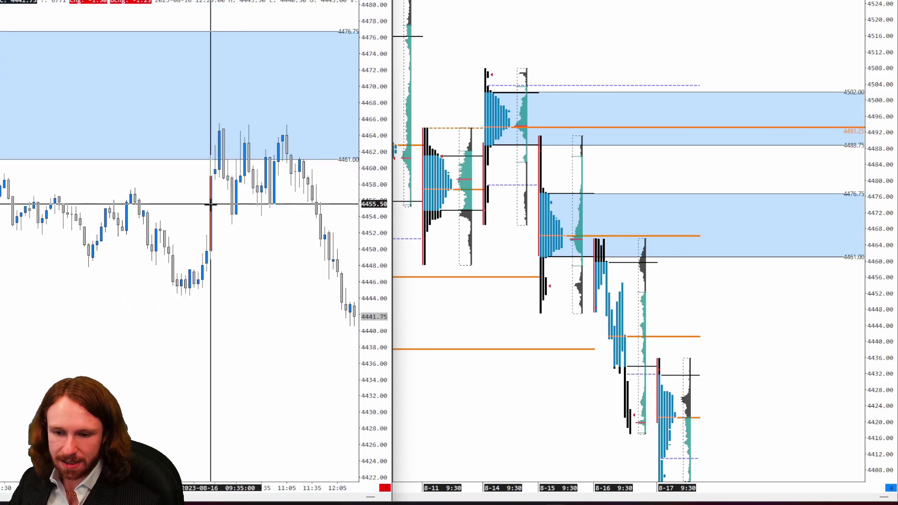
left_click_drag(212, 216, 368, 181)
left_click(198, 175)
left_click_drag(195, 166, 202, 164)
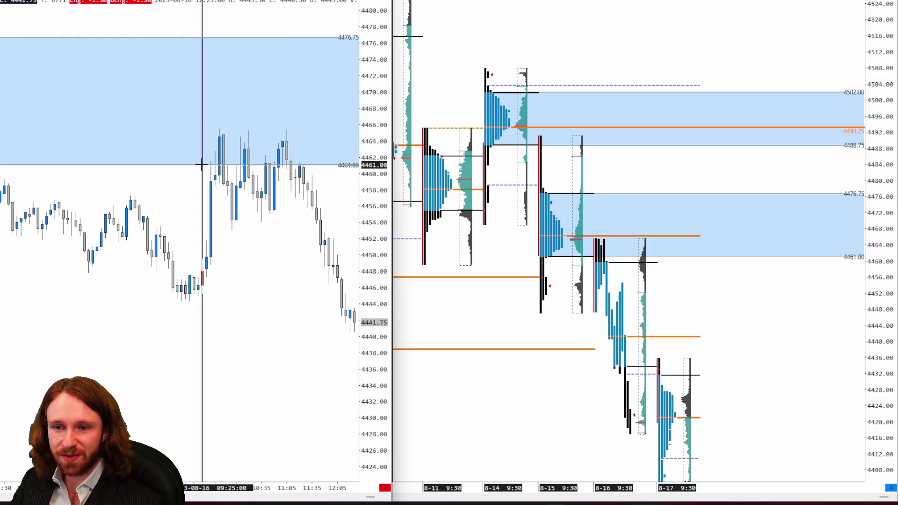
- Turn off the crosshair, restore the price range, and underline the zone-poking highs in pink
middle_click(290, 204)
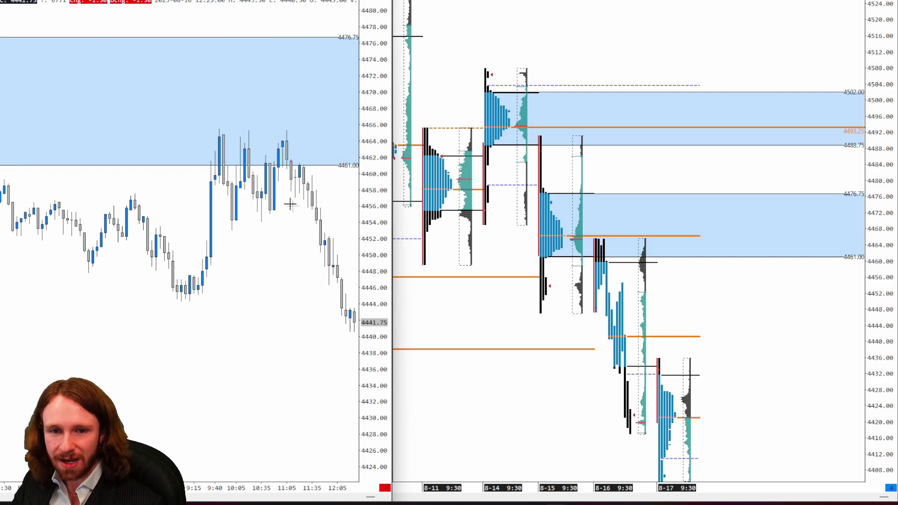
scroll(210, 259, "down", 5)
left_click_drag(368, 180, 359, 324)
scroll(226, 250, "up", 6)
left_click_drag(367, 355, 370, 211)
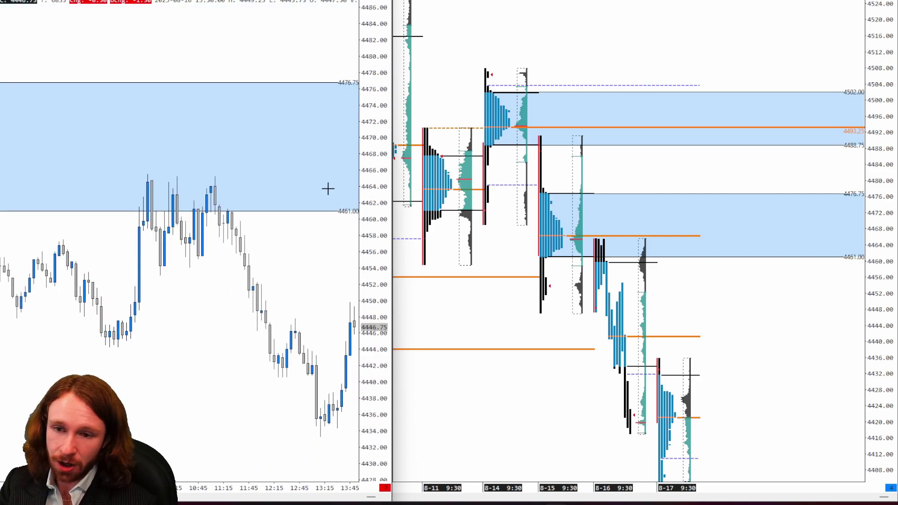
mouse_move(126, 182)
left_mouse_down()
mouse_move(251, 191)
mouse_move(128, 181)
left_mouse_up()
left_click_drag(0, 165, 392, 268)
- Undo the stray arrow, then circle the highs inside the zone and add arrows over the rejected highs
key("ctrl+z")
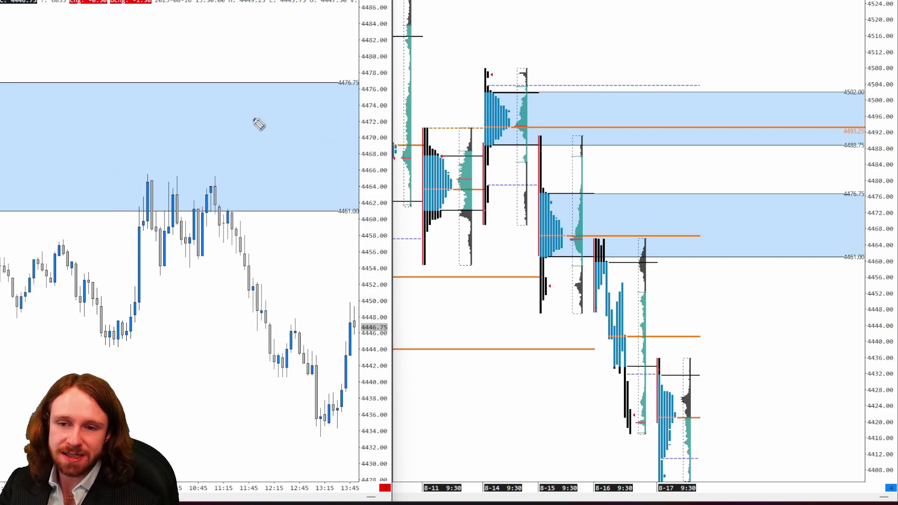
mouse_move(230, 180)
left_mouse_down()
mouse_move(252, 201)
mouse_move(211, 180)
left_mouse_up()
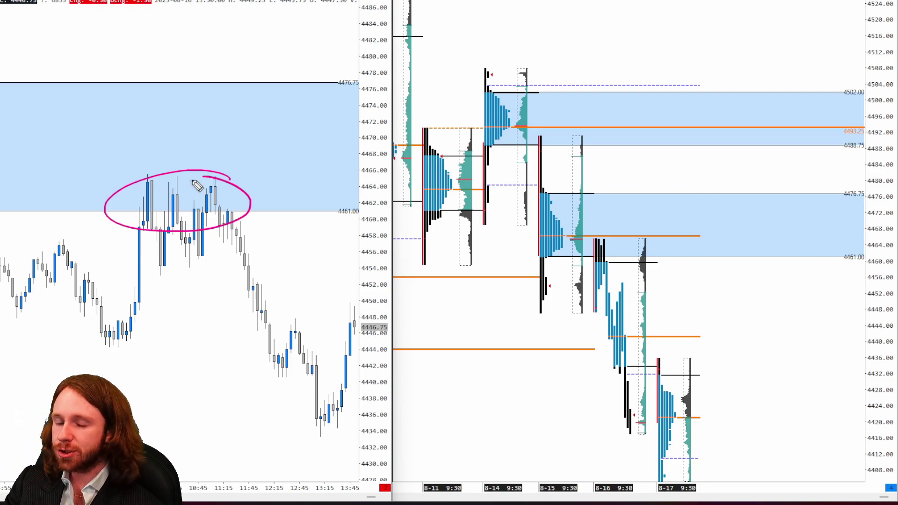
mouse_move(160, 144)
left_mouse_down()
mouse_move(167, 171)
mouse_move(181, 174)
left_mouse_up()
mouse_move(213, 149)
left_mouse_down()
mouse_move(213, 174)
mouse_move(219, 163)
left_mouse_up()
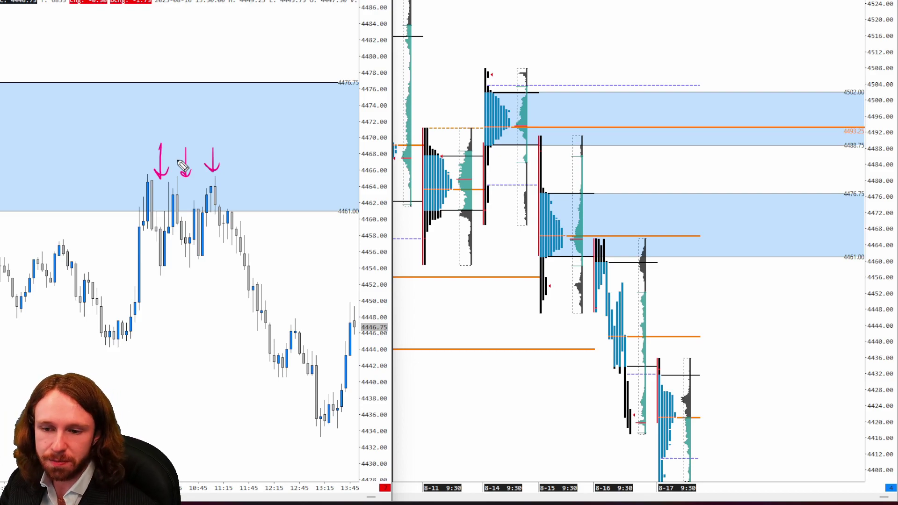
- Mark the afternoon lows with pink X marks and upward arrows, then clear every drawing
left_click_drag(203, 436, 233, 469)
mouse_move(210, 471)
left_mouse_down()
mouse_move(237, 438)
mouse_move(265, 468)
left_mouse_up()
mouse_move(233, 477)
left_mouse_down()
mouse_move(269, 441)
mouse_move(296, 476)
left_mouse_up()
left_click_drag(264, 480, 308, 446)
mouse_move(309, 454)
left_mouse_down()
mouse_move(318, 475)
mouse_move(341, 452)
left_mouse_up()
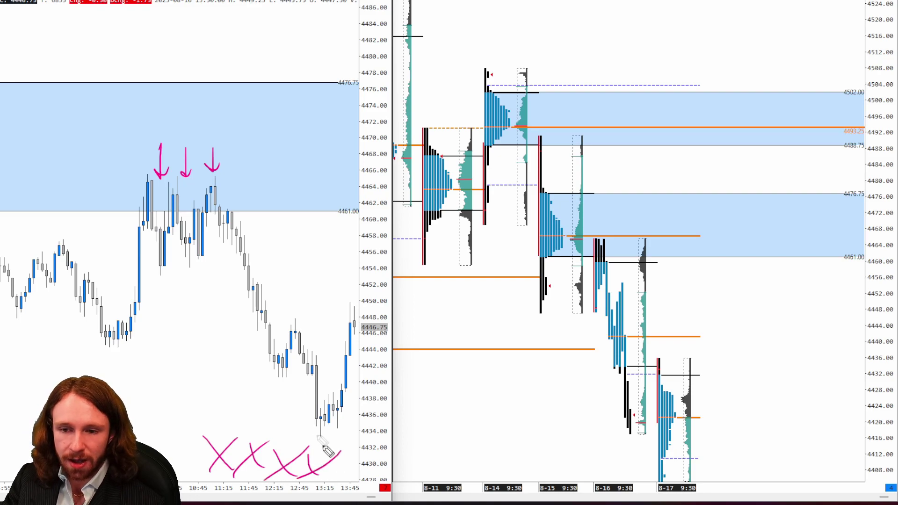
mouse_move(182, 430)
left_mouse_down()
mouse_move(191, 200)
mouse_move(211, 224)
left_mouse_up()
left_click_drag(301, 422, 306, 197)
left_click_drag(289, 211, 325, 206)
key("ctrl+shift+7")
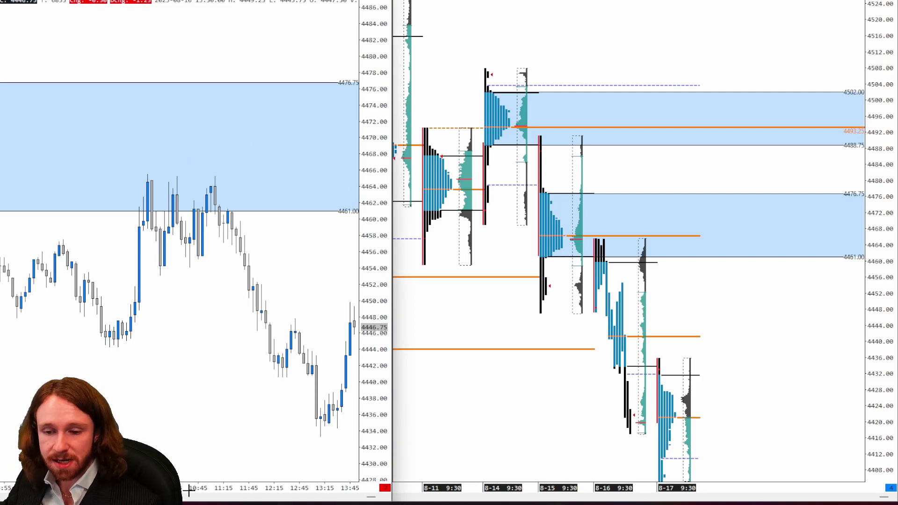
left_click_drag(190, 487, 342, 488)
- Rescale and pan the left chart to show the latest candles with wider bars
left_click_drag(379, 279, 381, 242)
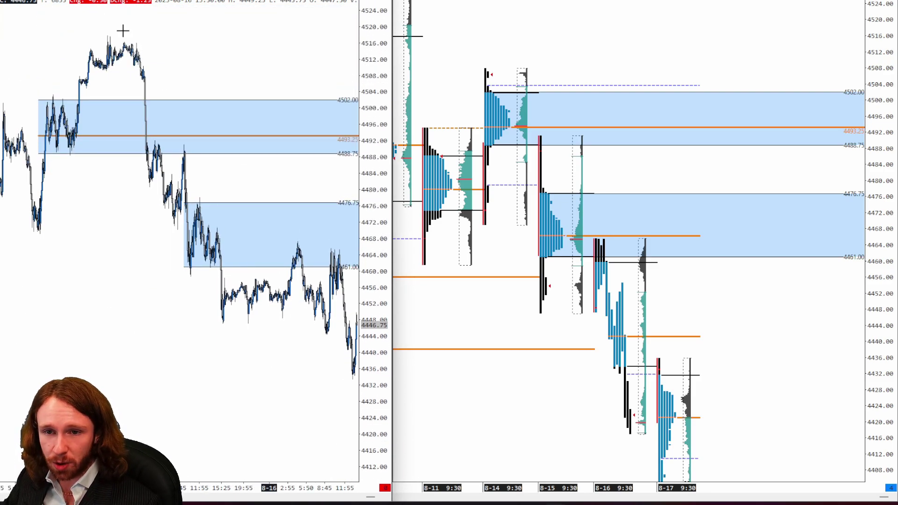
left_click_drag(324, 333, 316, 308)
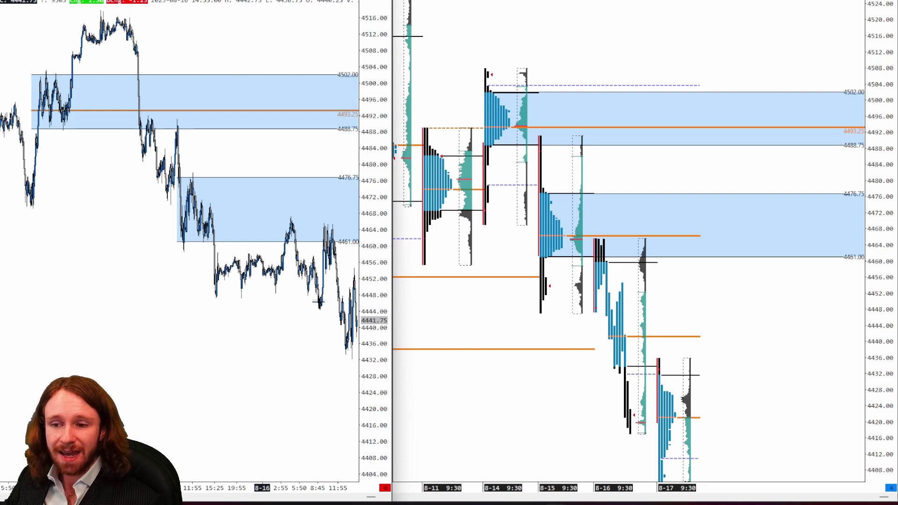
left_click_drag(285, 485, 240, 482)
left_click_drag(381, 304, 378, 335)
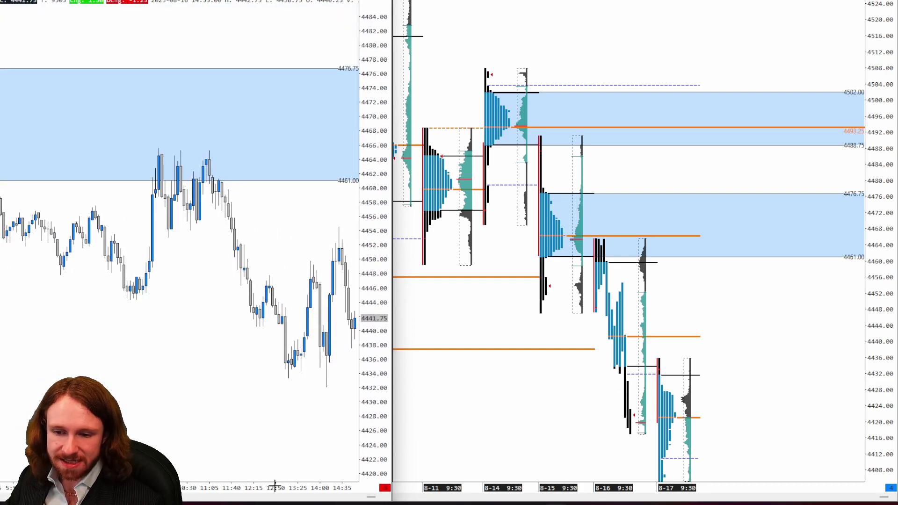
left_click_drag(270, 486, 262, 485)
left_click_drag(247, 393, 290, 434)
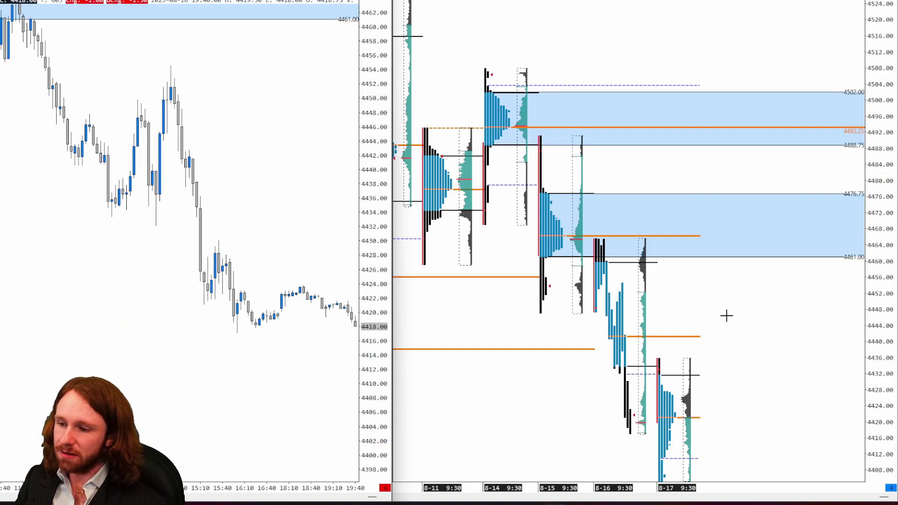
- Lay out the 8-17 and 8-16 TPO profiles each in a single column
right_click(696, 405)
left_click(770, 208)
left_click_drag(881, 407, 865, 240)
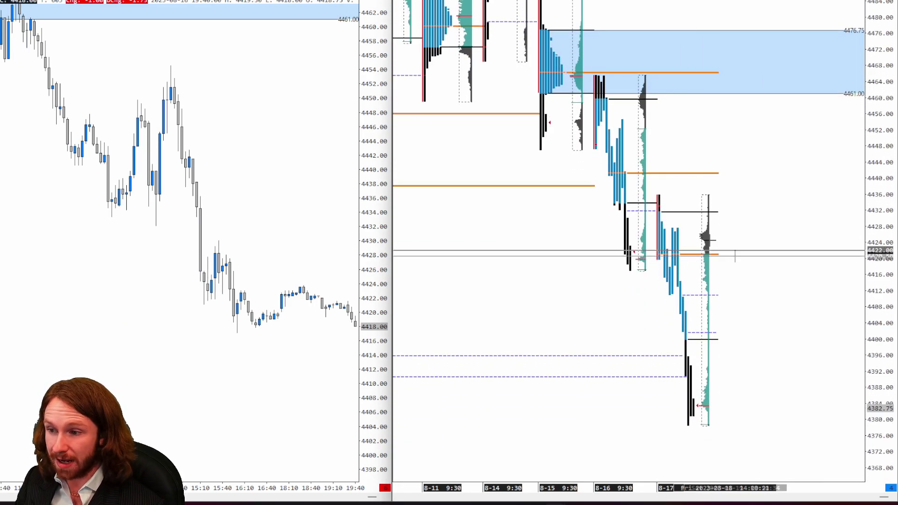
right_click(617, 133)
left_click(748, 140)
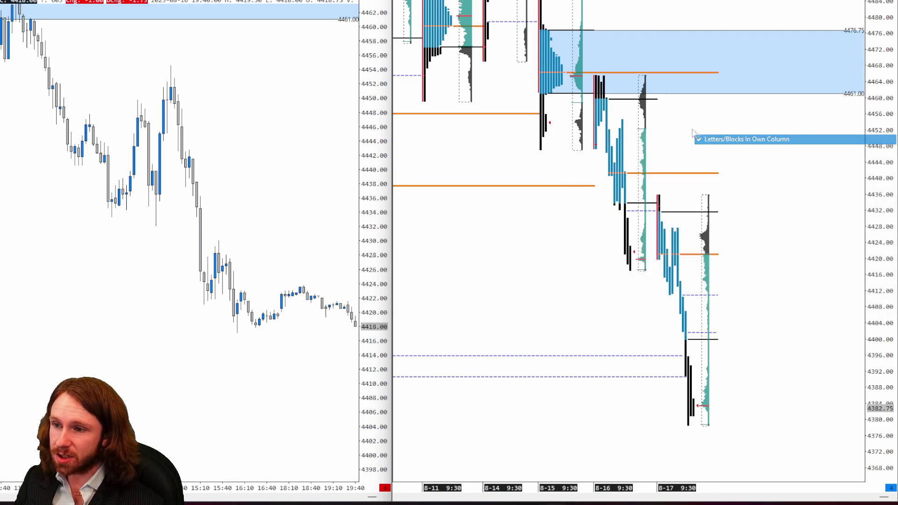
- Draw a blue zone from 4459.50 down to 4433.75 and show full crosshair lines
left_click(743, 203)
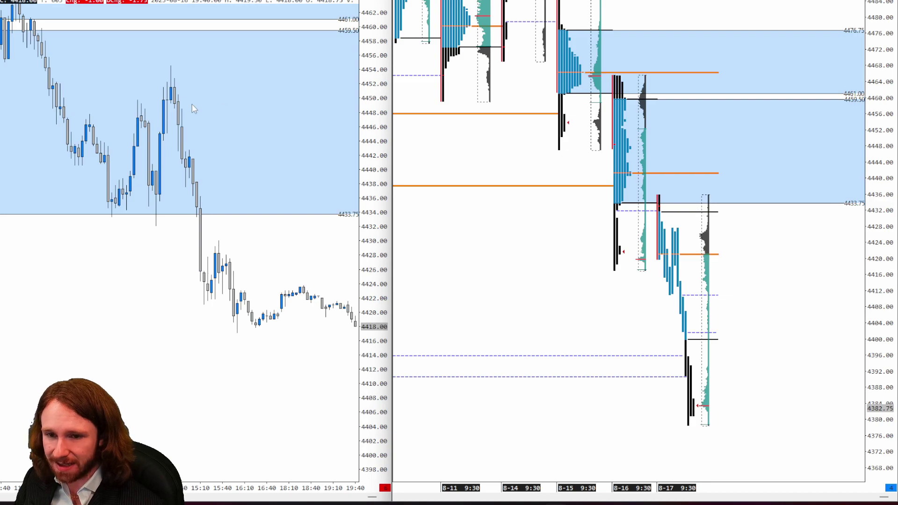
scroll(223, 265, "down", 10)
scroll(226, 271, "down", 10)
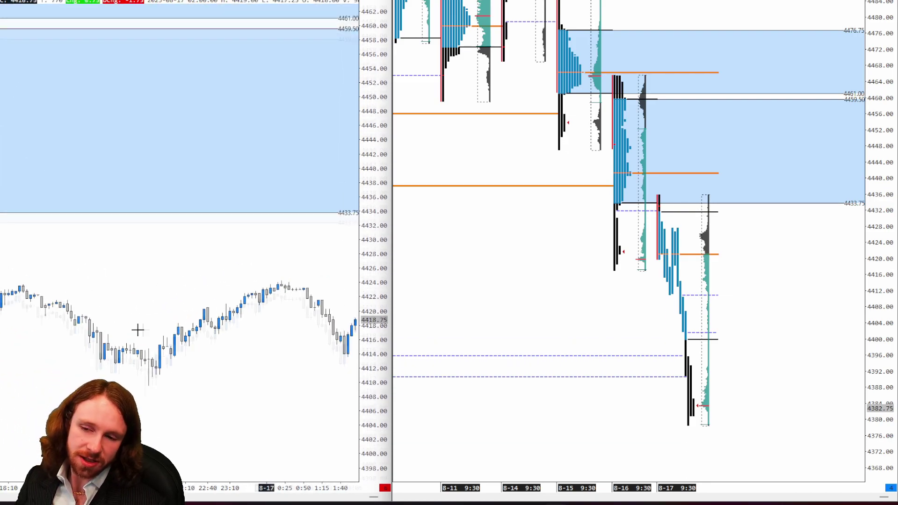
scroll(204, 306, "down", 10)
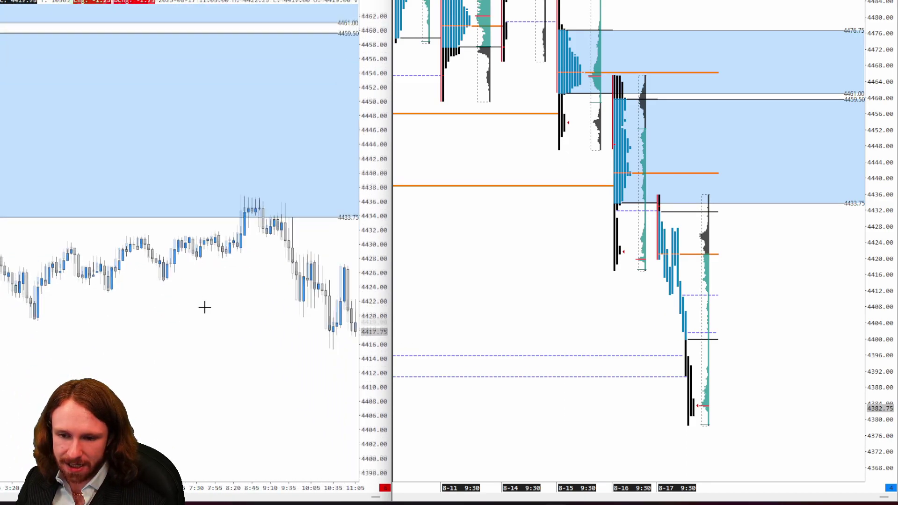
scroll(212, 300, "down", 5)
scroll(213, 299, "up", 5)
left_click(152, 237)
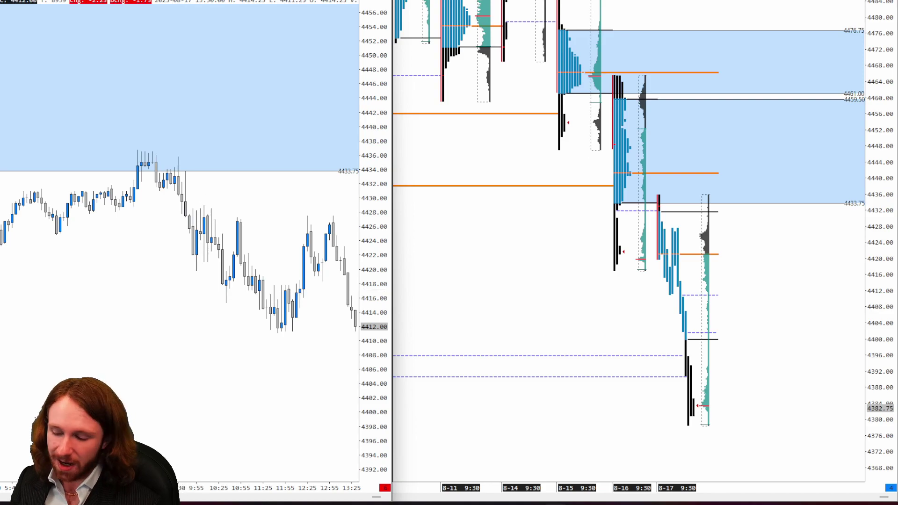
left_click_drag(173, 183, 174, 184)
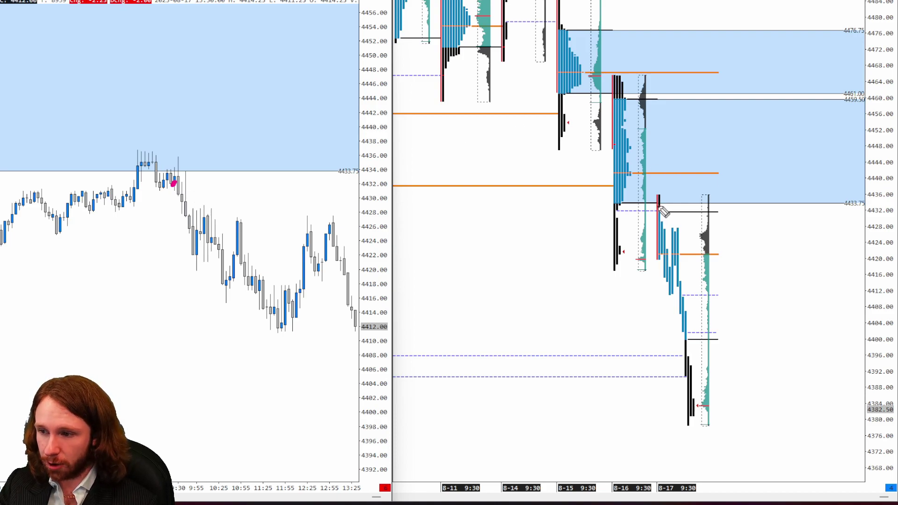
left_click_drag(665, 207, 659, 207)
left_click_drag(174, 184, 180, 157)
mouse_move(659, 206)
left_mouse_down()
mouse_move(660, 192)
mouse_move(678, 432)
mouse_move(689, 421)
left_mouse_up()
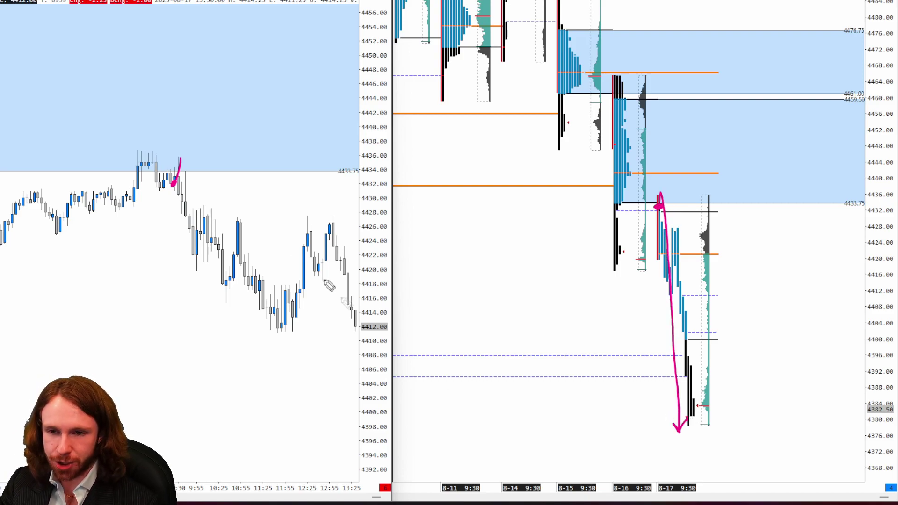
mouse_move(179, 158)
left_mouse_down()
mouse_move(265, 344)
mouse_move(267, 327)
left_mouse_up()
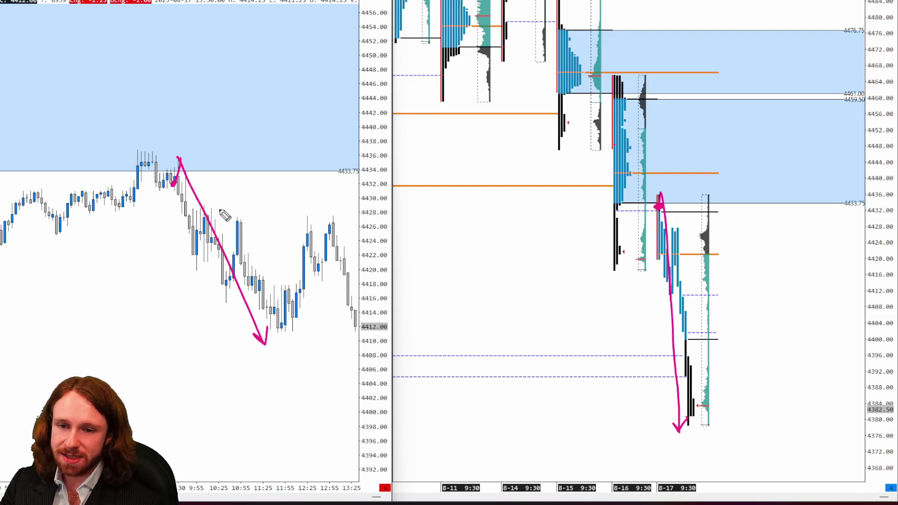
key("ctrl+shift+7")
left_click_drag(176, 167, 174, 161)
key("e")
left_click_drag(116, 157, 217, 155)
key("e")
left_click_drag(42, 115, 237, 212)
key("e")
mouse_move(2, 144)
left_mouse_down()
mouse_move(89, 156)
mouse_move(322, 257)
mouse_move(350, 259)
left_mouse_up()
key("e")
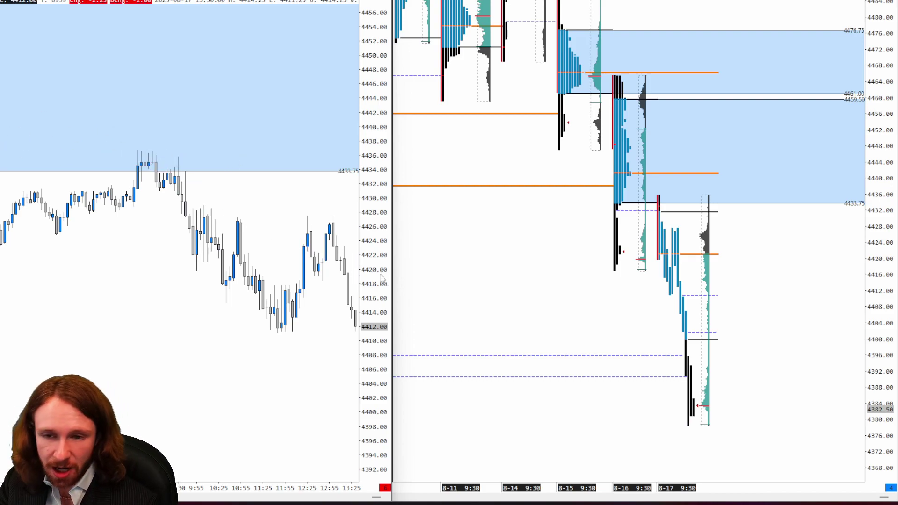
- Compress the left chart's bars, then switch to the ES RENKO FP footprint chart window
scroll(423, 391, "down", 1)
scroll(226, 322, "down", 15)
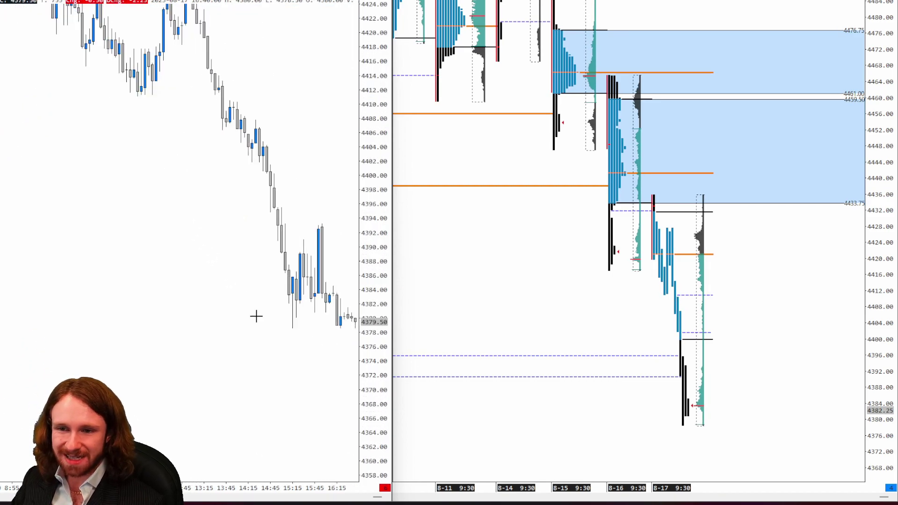
left_click_drag(283, 487, 339, 483)
left_click_drag(376, 164, 329, 381)
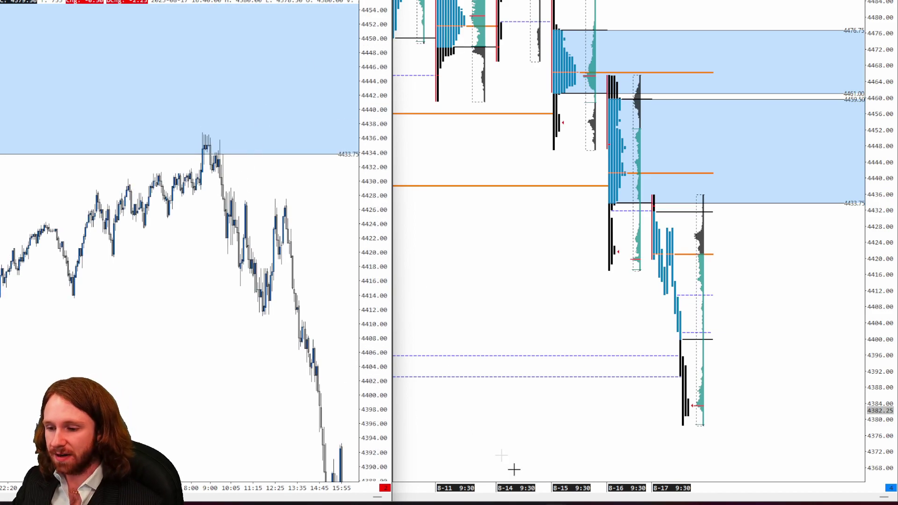
mouse_move(555, 504)
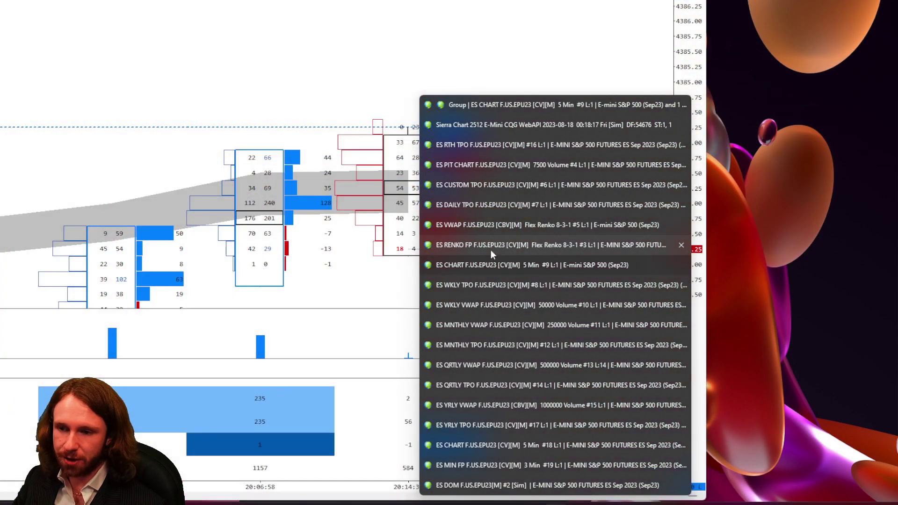
left_click(490, 250)
scroll(475, 243, "up", 20)
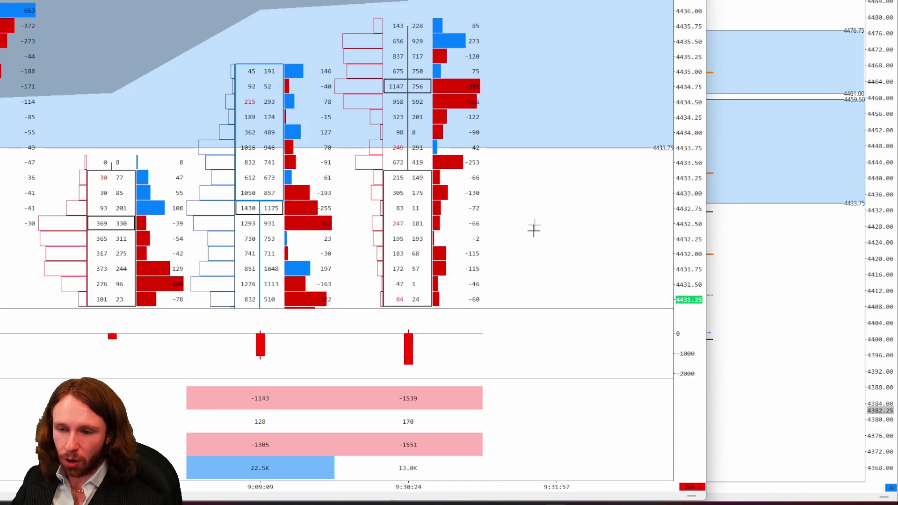
- Compress the footprint's price rows and narrow its window to reveal the 8-17 TPO profile
mouse_move(694, 191)
left_mouse_down()
mouse_move(690, 159)
mouse_move(700, 177)
mouse_move(693, 202)
mouse_move(688, 188)
left_mouse_up()
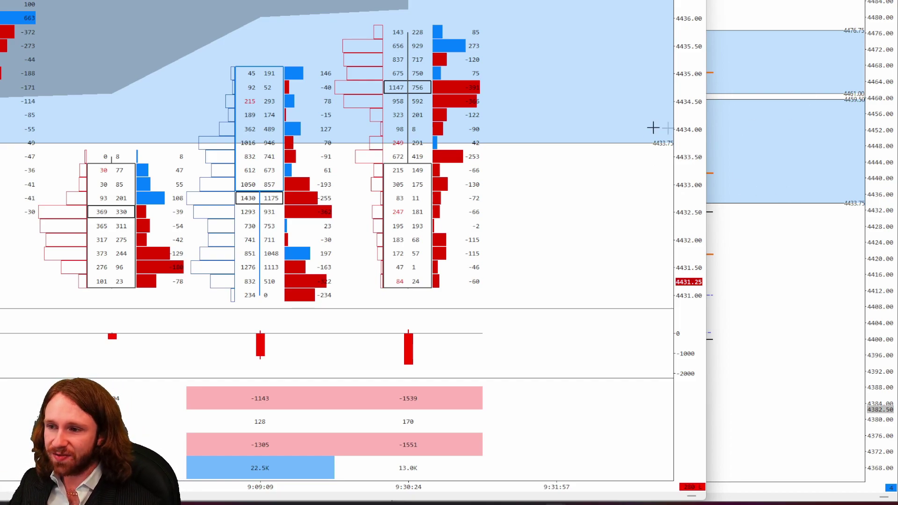
left_click_drag(709, 145, 355, 171)
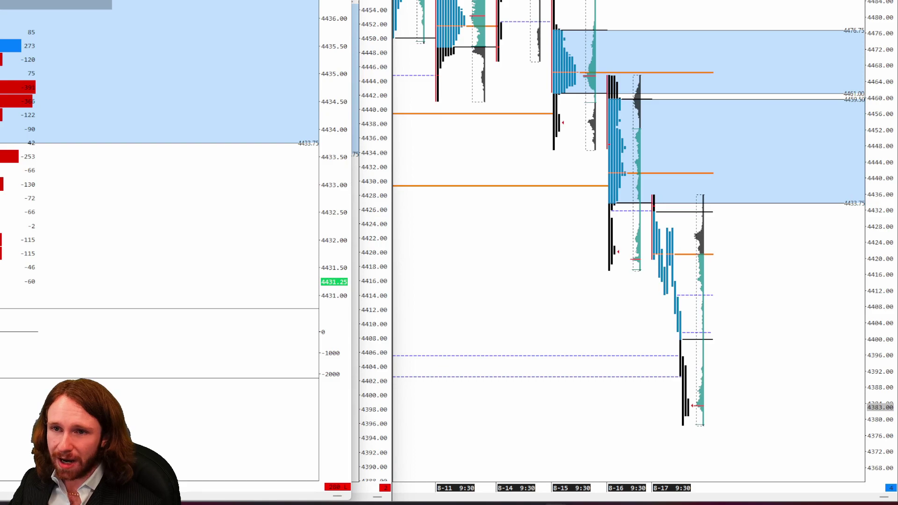
- Maximize the footprint chart, mark the rightmost bar, delta candle and 13.0K cell in magenta, then clear
double_click(187, 1)
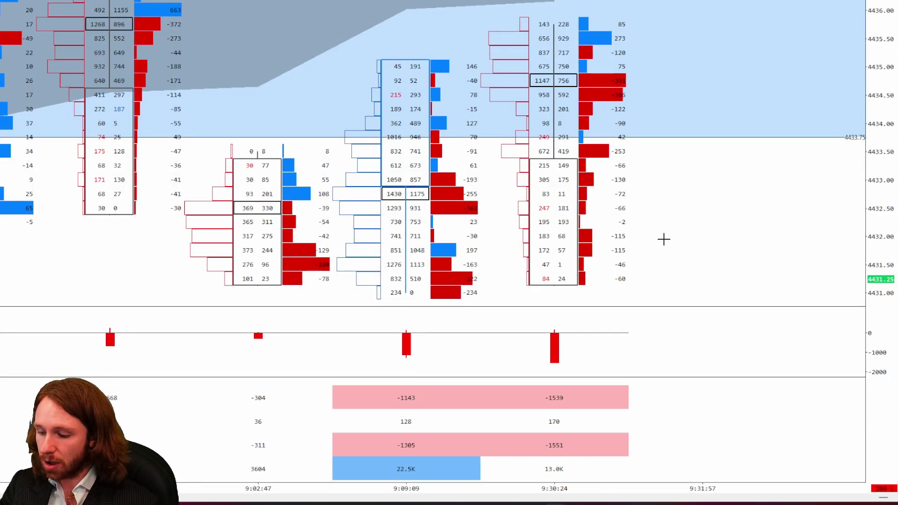
mouse_move(473, 14)
left_mouse_down()
mouse_move(622, 8)
mouse_move(556, 312)
mouse_move(486, 22)
left_mouse_up()
mouse_move(579, 349)
left_mouse_down()
mouse_move(577, 331)
mouse_move(584, 341)
left_mouse_up()
mouse_move(547, 456)
left_mouse_down()
mouse_move(578, 470)
mouse_move(546, 456)
left_mouse_up()
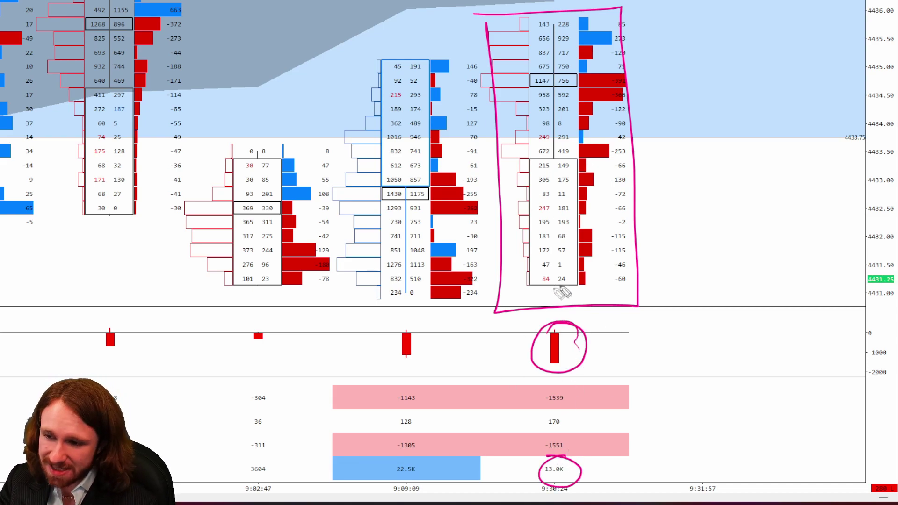
left_click_drag(657, 332, 607, 353)
mouse_move(623, 333)
left_mouse_down()
mouse_move(606, 354)
mouse_move(634, 357)
left_mouse_up()
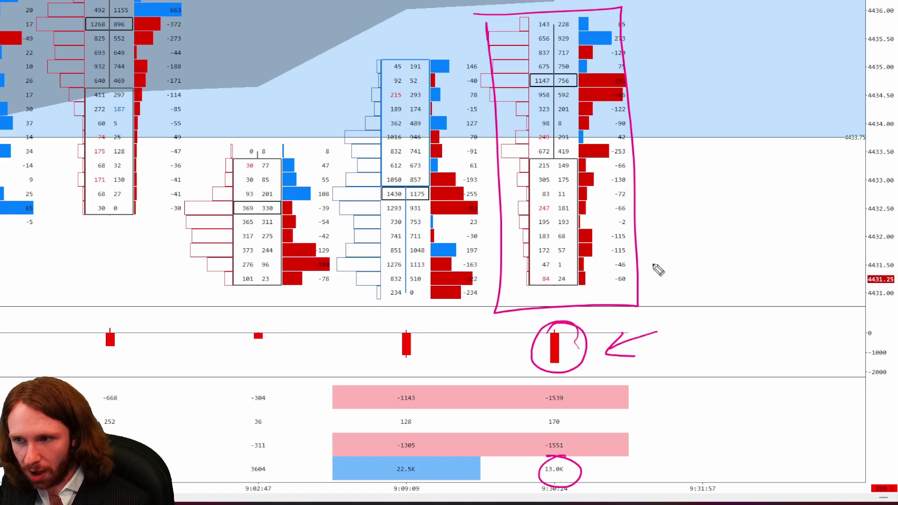
key("Delete")
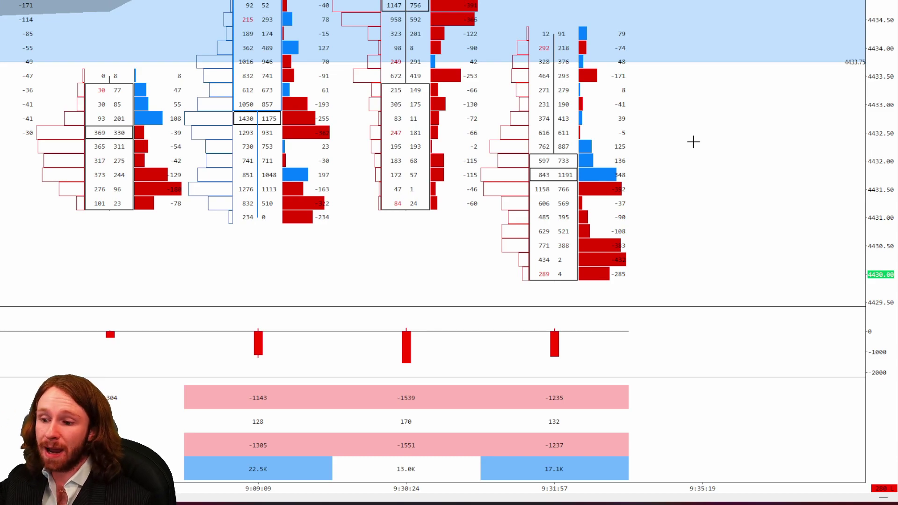
- Mark the 136 cell, price drop, last delta candle, 17.1K cell and 9:30:24/9:31:57 lows, then clear
mouse_move(684, 158)
left_mouse_down()
mouse_move(631, 158)
mouse_move(695, 74)
mouse_move(697, 41)
left_mouse_up()
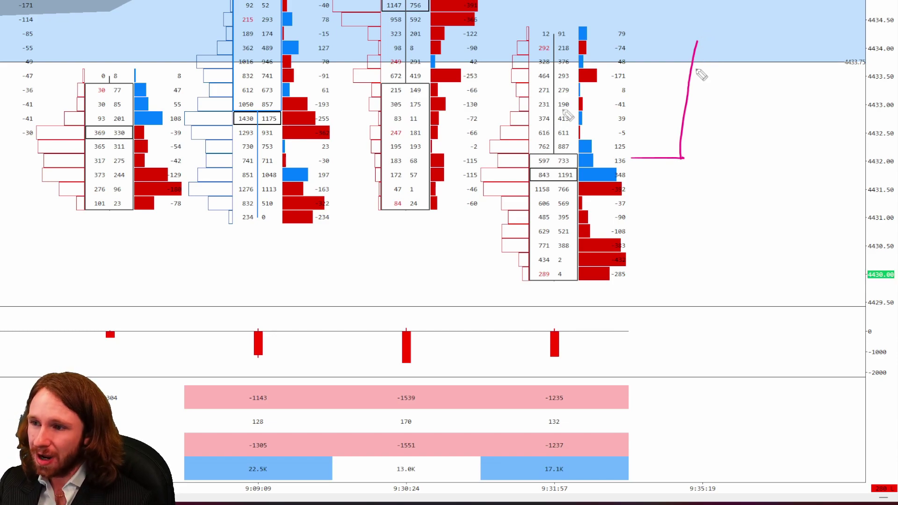
mouse_move(692, 41)
left_mouse_down()
mouse_move(721, 156)
mouse_move(736, 288)
mouse_move(741, 262)
left_mouse_up()
left_click_drag(561, 320, 585, 341)
left_click_drag(571, 461, 572, 458)
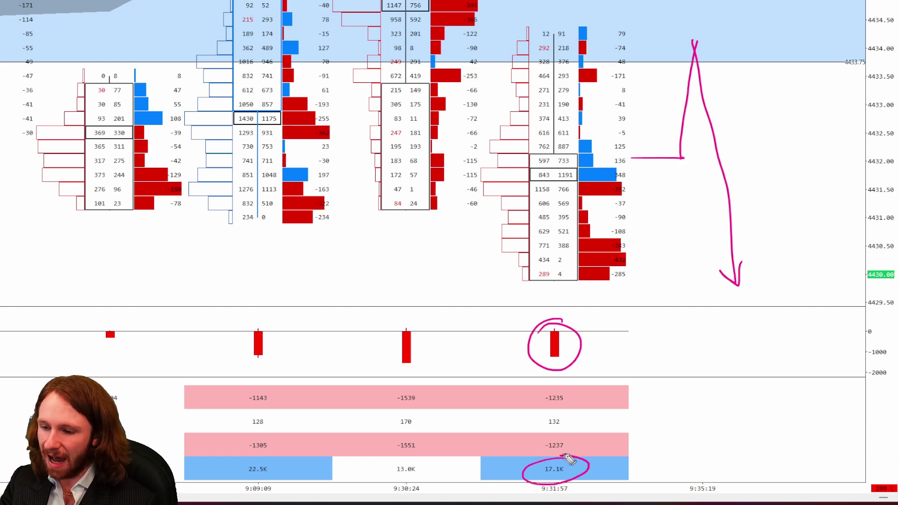
left_click_drag(386, 305, 385, 212)
mouse_move(369, 226)
left_mouse_down()
mouse_move(394, 212)
mouse_move(418, 224)
left_mouse_up()
left_click_drag(339, 216, 462, 205)
mouse_move(476, 272)
left_mouse_down()
mouse_move(556, 282)
mouse_move(605, 276)
left_mouse_up()
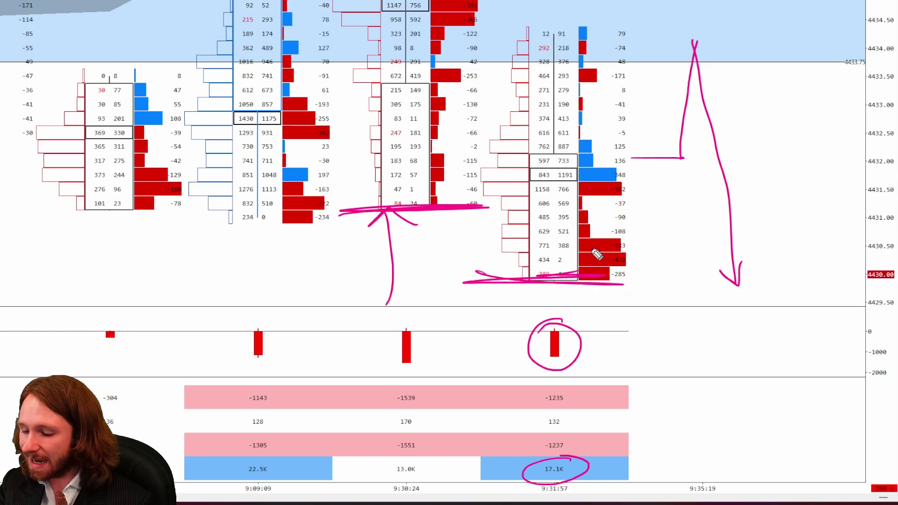
key("ctrl+shift+7")
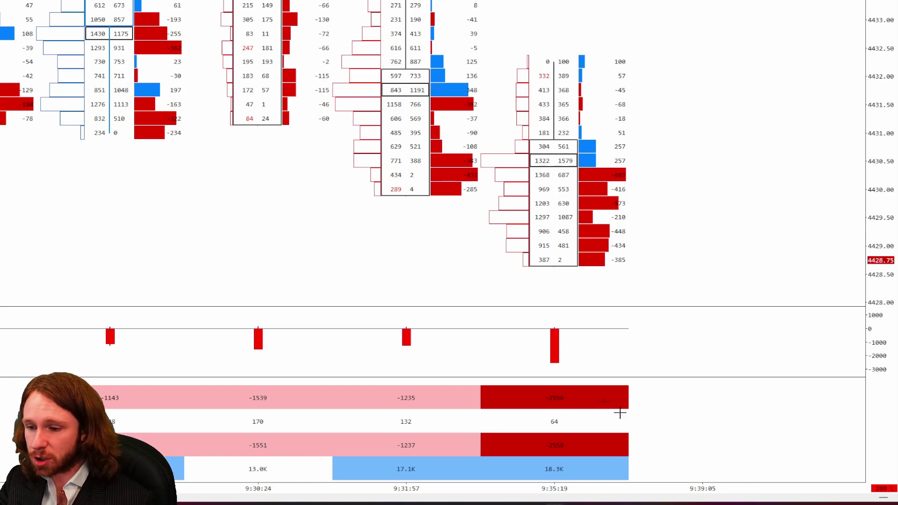
- Draw magenta arrows to the last bar and along the delta panel, then clear them
mouse_move(263, 163)
left_mouse_down()
mouse_move(525, 268)
mouse_move(509, 274)
left_mouse_up()
left_click_drag(239, 345, 560, 389)
left_click_drag(548, 375, 544, 396)
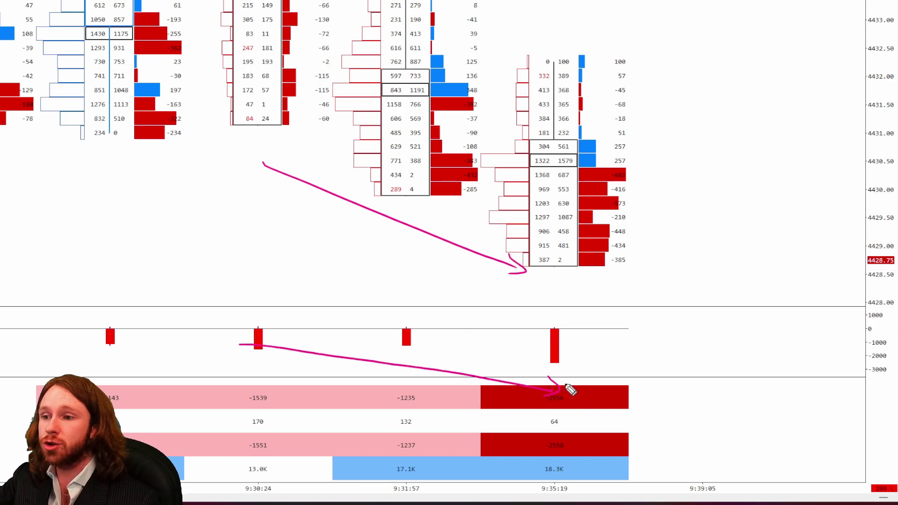
key("ctrl+shift+7")
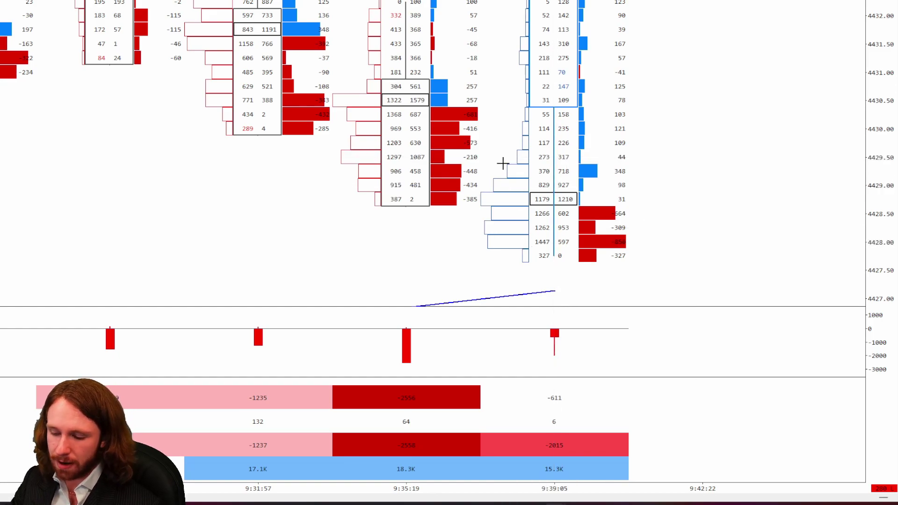
- Mark the -2015 and -611 values and the last bar's red cells, clear them, and advance to newer bars
mouse_move(513, 149)
left_mouse_down()
mouse_move(488, 180)
mouse_move(521, 266)
left_mouse_up()
mouse_move(565, 431)
left_mouse_down()
mouse_move(582, 451)
mouse_move(569, 432)
left_mouse_up()
left_click_drag(550, 387, 565, 388)
mouse_move(625, 201)
left_mouse_down()
mouse_move(650, 235)
mouse_move(635, 249)
left_mouse_up()
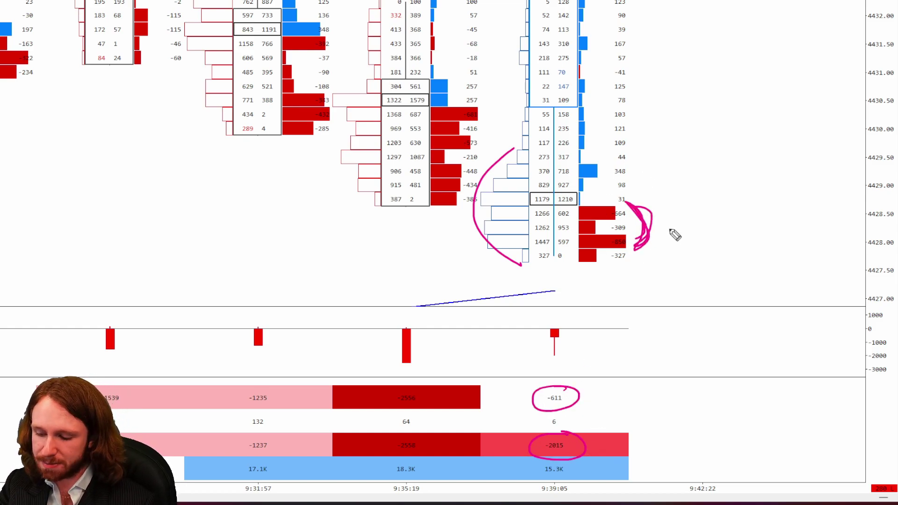
key("ctrl+shift+7")
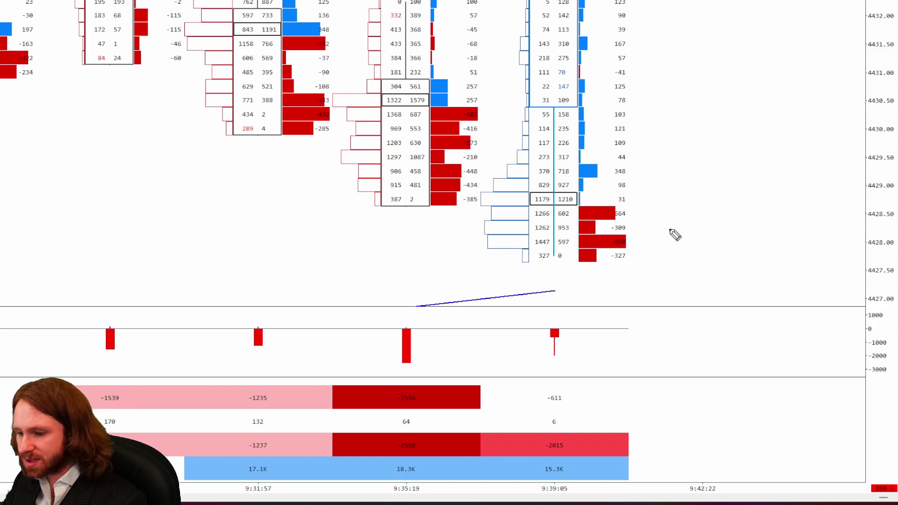
key("Right")
key("Right")
left_click_drag(880, 89, 819, 269)
- Circle the 9:43:29 delta bar and the 37/63/95 and 51/111 bid cells, underline the 9:39 bar, then erase
left_click(340, 186)
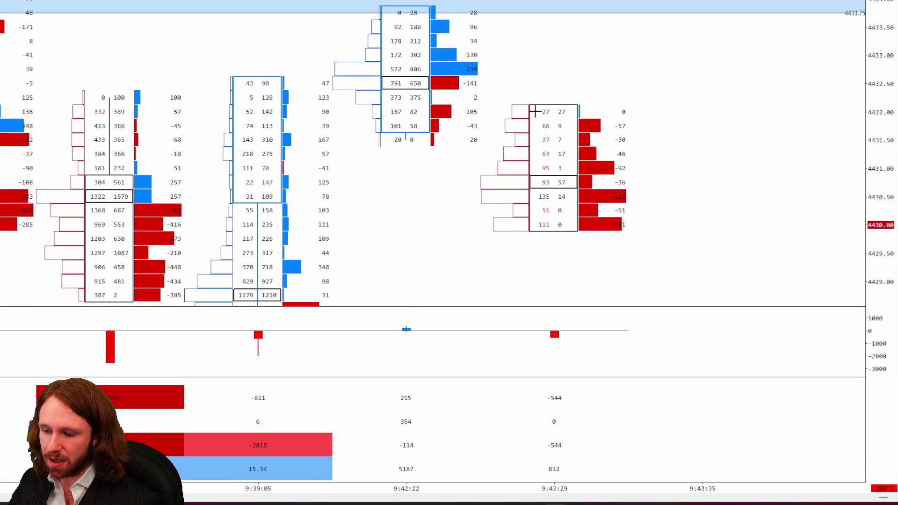
mouse_move(567, 322)
left_mouse_down()
mouse_move(545, 331)
mouse_move(567, 322)
left_mouse_up()
left_click_drag(77, 369, 157, 365)
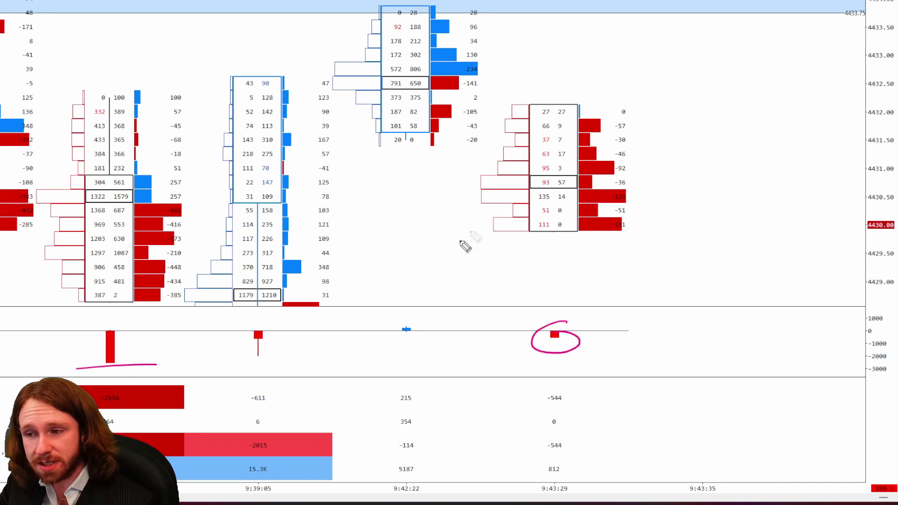
mouse_move(553, 137)
left_mouse_down()
mouse_move(541, 181)
mouse_move(551, 138)
left_mouse_up()
mouse_move(548, 205)
left_mouse_down()
mouse_move(545, 226)
mouse_move(549, 205)
left_mouse_up()
mouse_move(639, 102)
left_mouse_down()
mouse_move(633, 231)
mouse_move(652, 218)
mouse_move(623, 116)
mouse_move(643, 164)
mouse_move(610, 233)
left_mouse_up()
key("ctrl+z")
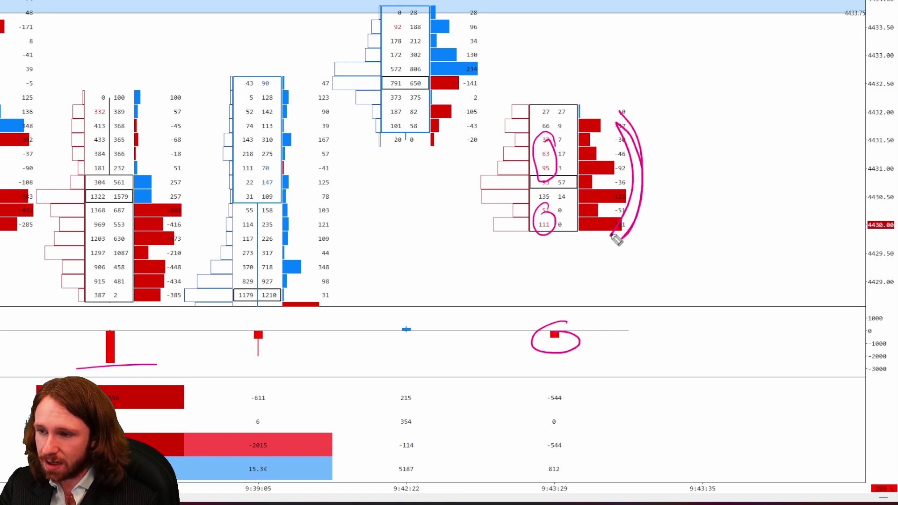
key("ctrl+shift+6")
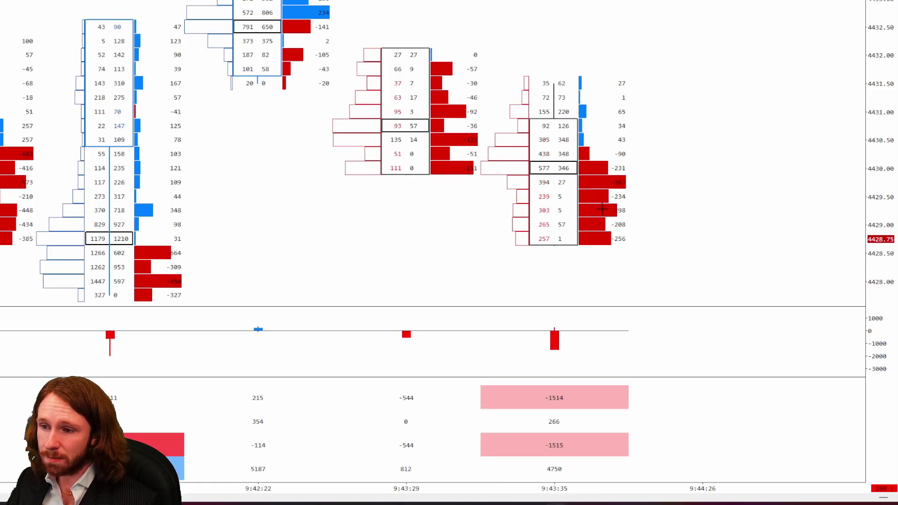
- Circle the 9:43:35 delta candle and the 239–257 bid cells, then erase the marks
mouse_move(572, 327)
left_mouse_down()
mouse_move(557, 324)
mouse_move(573, 320)
left_mouse_up()
left_click_drag(554, 189, 551, 197)
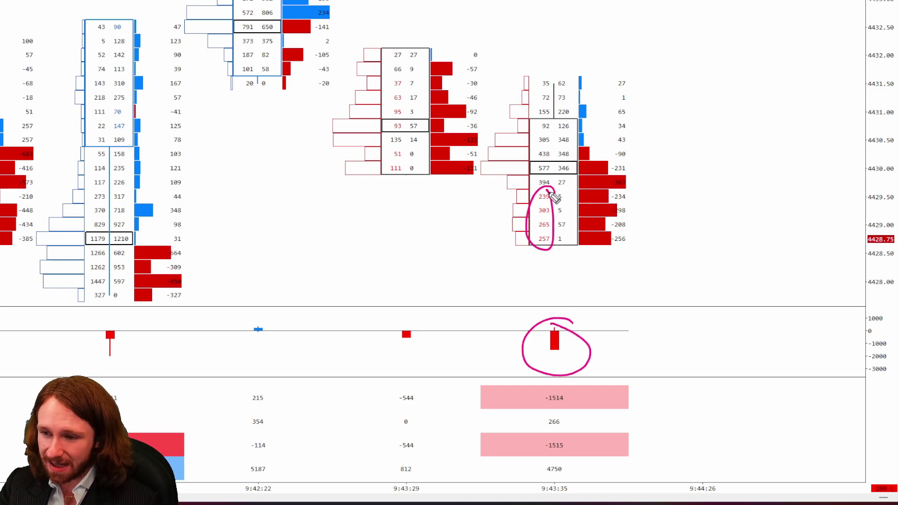
left_click_drag(632, 161, 628, 210)
key("ctrl+shift+7")
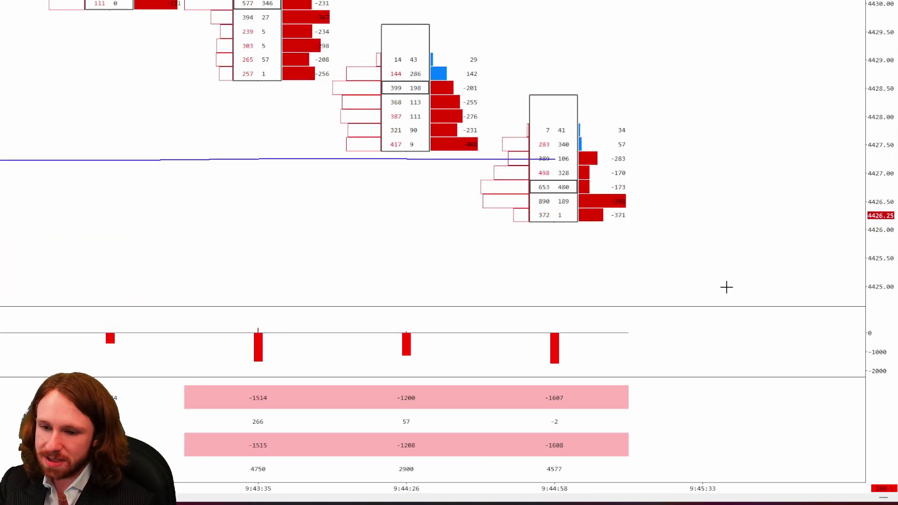
- Circle -1514, -1200 and -1607 with arrows, clear them, and restore and widen the footprint window
left_click_drag(283, 344, 371, 351)
mouse_move(452, 347)
left_mouse_down()
mouse_move(524, 349)
mouse_move(517, 360)
left_mouse_up()
left_click_drag(281, 378, 303, 381)
left_click_drag(436, 382, 391, 380)
mouse_move(574, 380)
left_mouse_down()
mouse_move(595, 405)
mouse_move(578, 377)
left_mouse_up()
mouse_move(124, 60)
left_mouse_down()
mouse_move(481, 255)
mouse_move(556, 282)
left_mouse_up()
left_click_drag(559, 264, 544, 286)
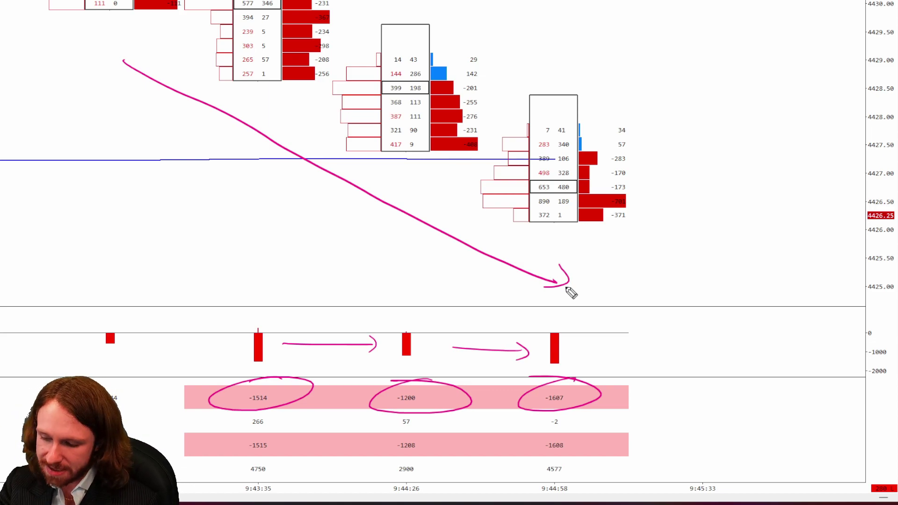
key("e")
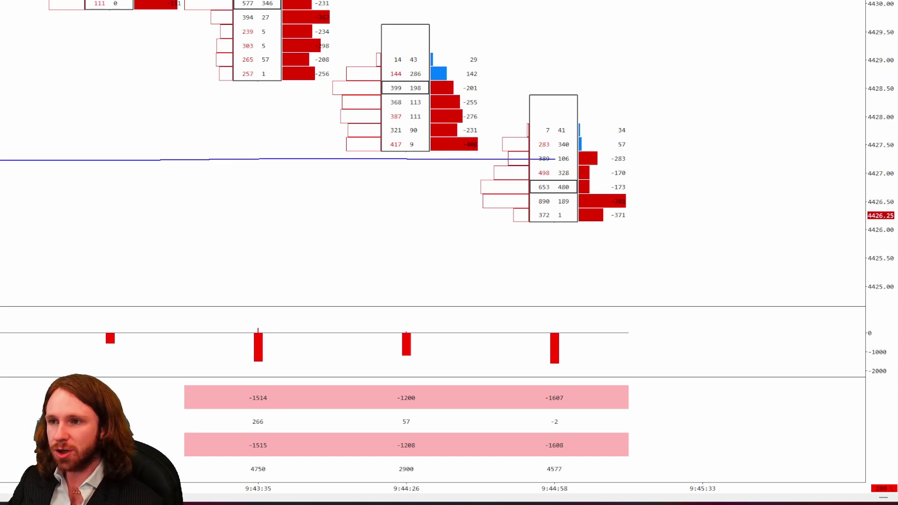
double_click(345, 1)
left_click_drag(354, 21, 748, 56)
- Minimize the footprint window and compress the candlestick chart so the blue zones show
left_click(697, 1)
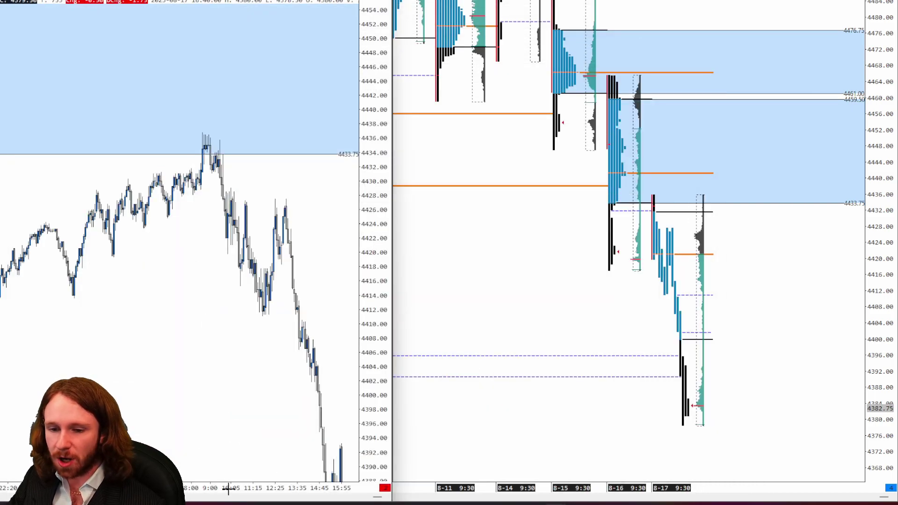
left_click_drag(227, 490, 257, 483)
mouse_move(373, 256)
left_mouse_down()
mouse_move(371, 232)
mouse_move(385, 280)
mouse_move(381, 245)
left_mouse_up()
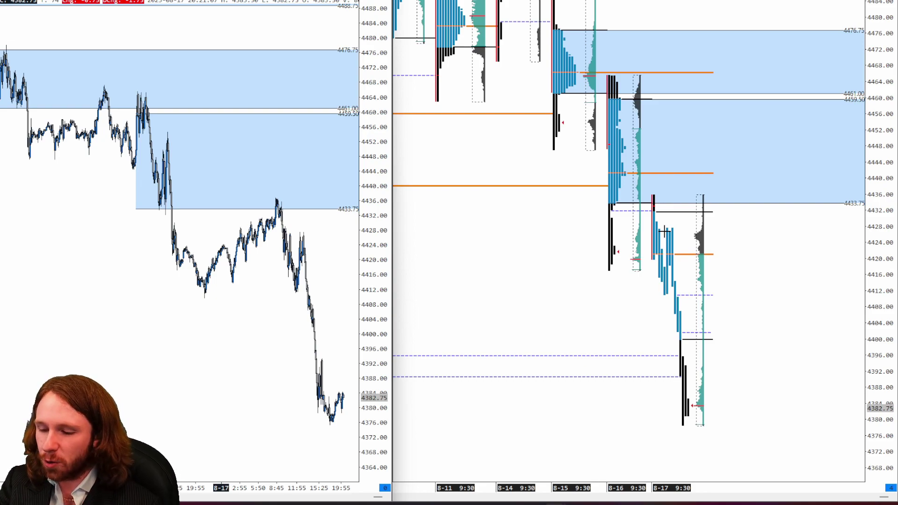
- Circle the price peak near 4436, erase it, scroll back and draw a rising stroke
mouse_move(288, 198)
left_mouse_down()
mouse_move(272, 213)
mouse_move(355, 420)
mouse_move(343, 416)
mouse_move(358, 397)
left_mouse_up()
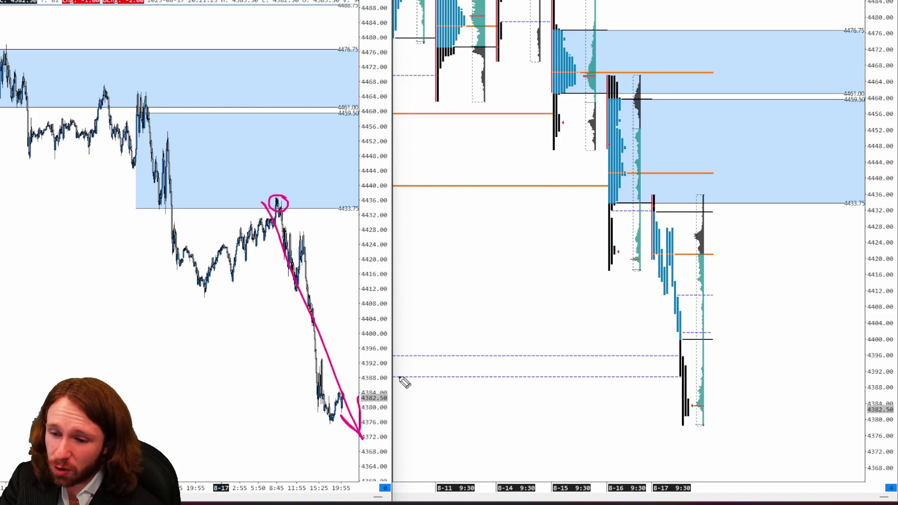
key("shift+F9")
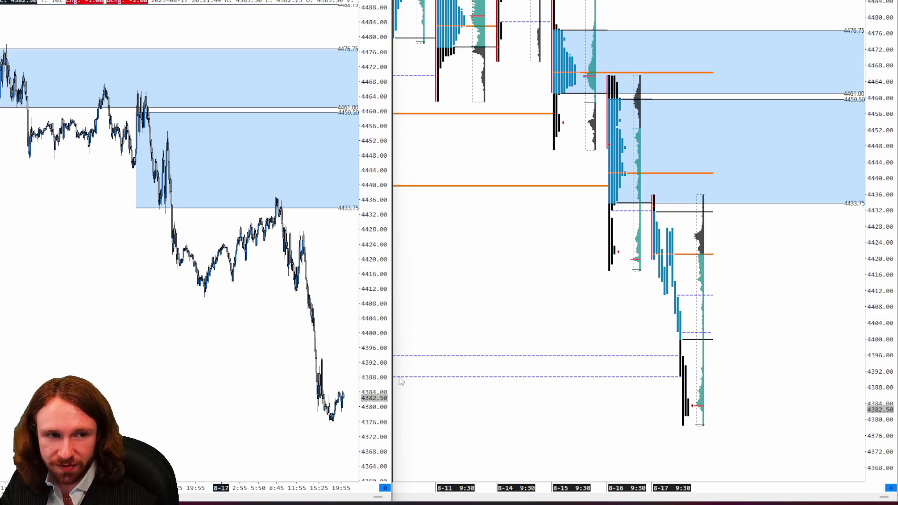
scroll(147, 169, "up", 5)
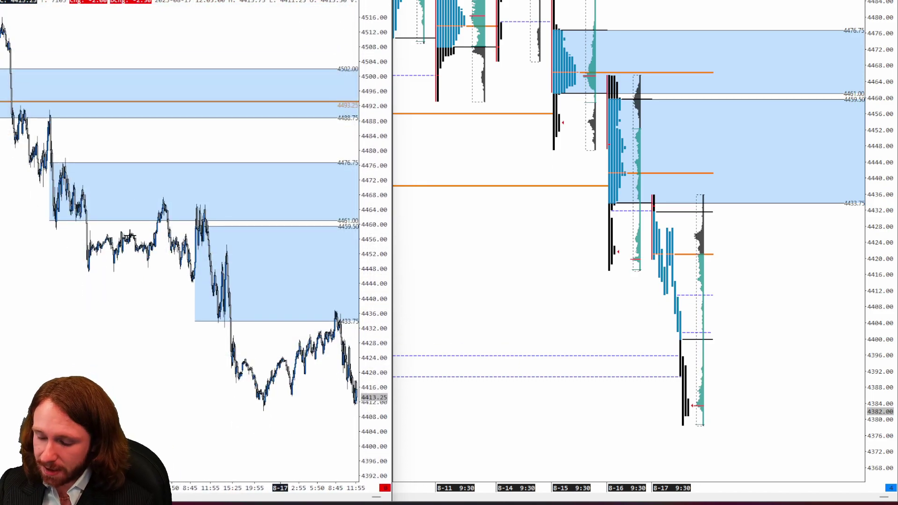
mouse_move(124, 266)
left_mouse_down()
mouse_move(197, 148)
mouse_move(269, 355)
left_mouse_up()
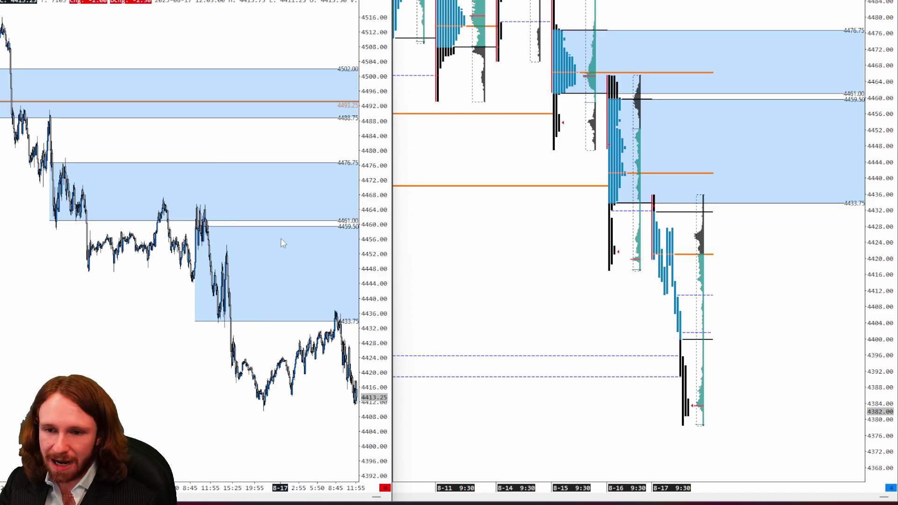
- Remove chart 16 from 'Copy Chart Drawings From Chart #'s', then hide the TPO chart and float the candlestick window
left_click(19, 0)
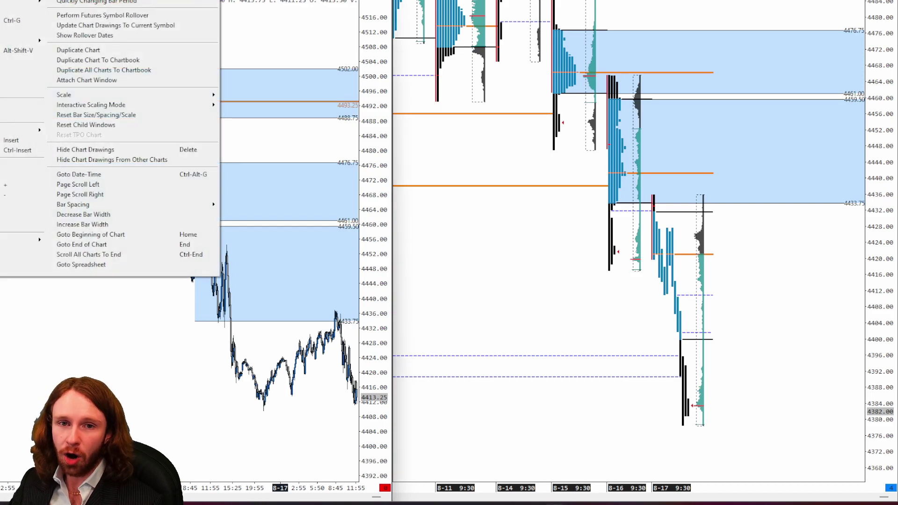
left_click(9, 0)
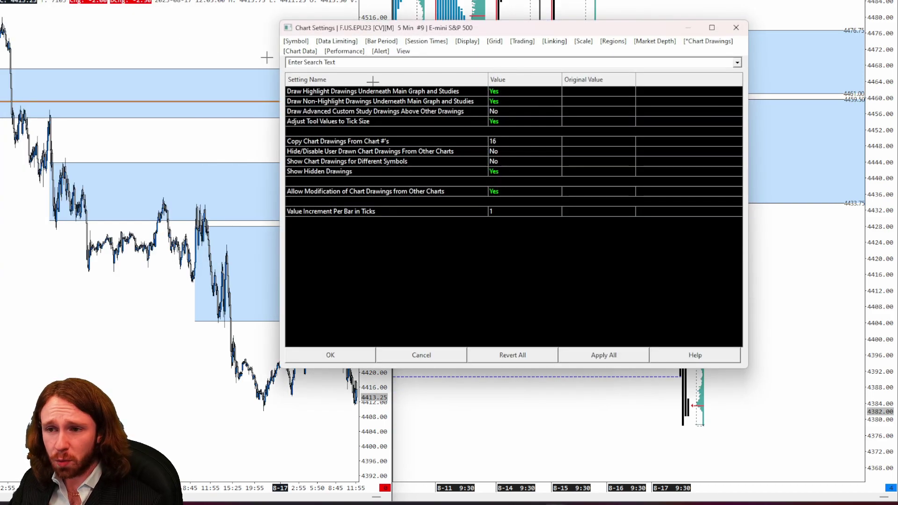
left_click(495, 141)
key("BackSpace")
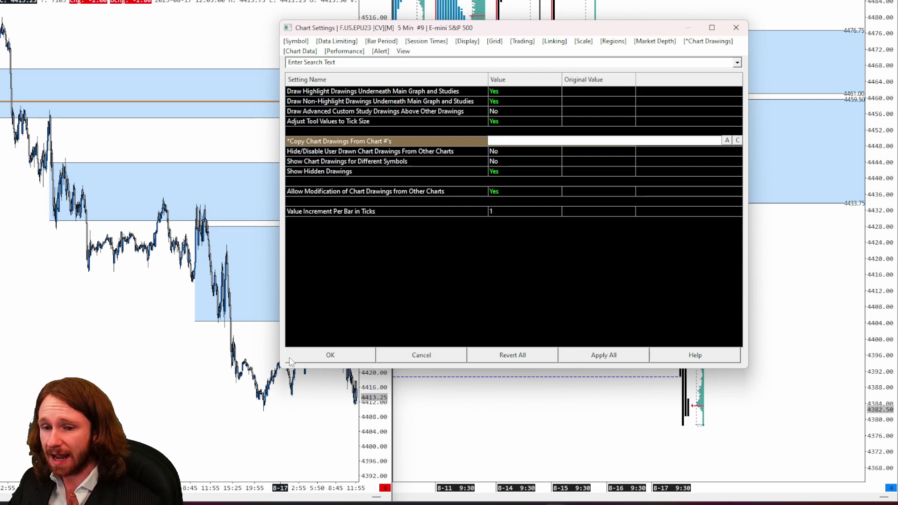
left_click(292, 360)
left_click(308, 357)
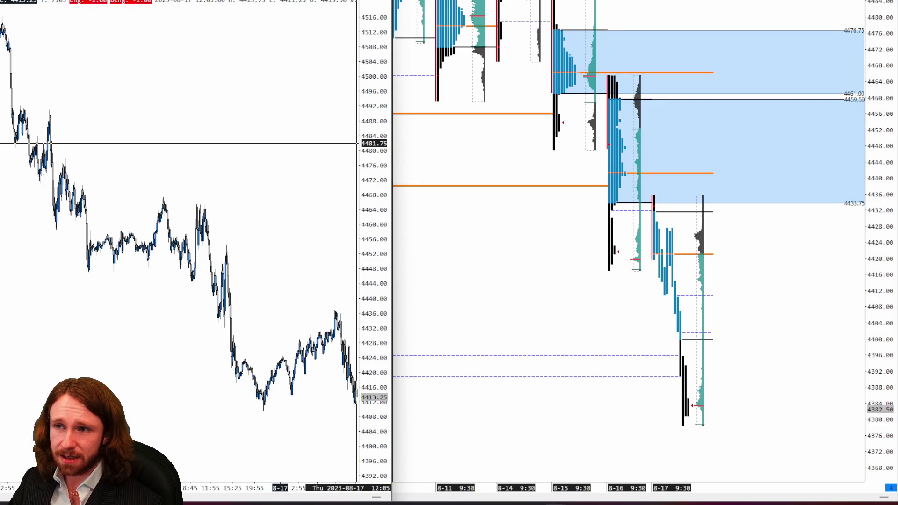
key("super+Down")
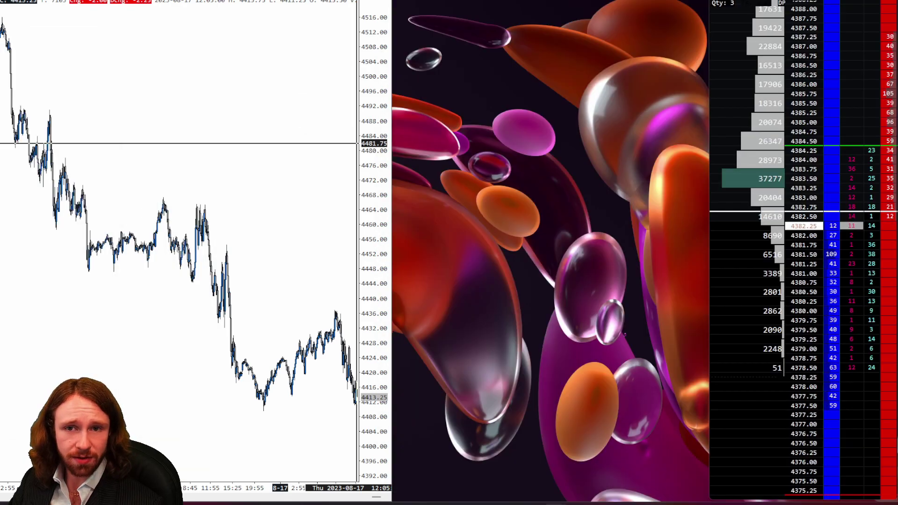
left_click(355, 0)
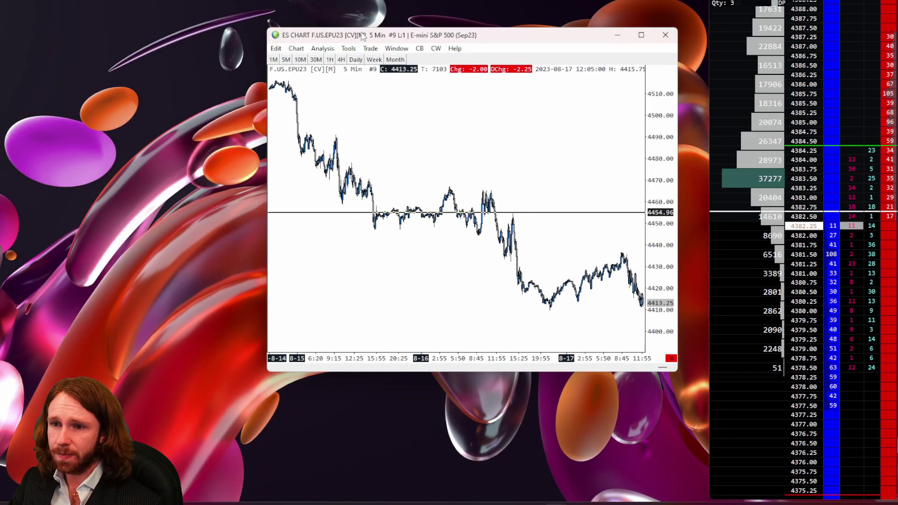
- Maximize the chart, switch it to weekly bars, and compress the price scale
double_click(362, 35)
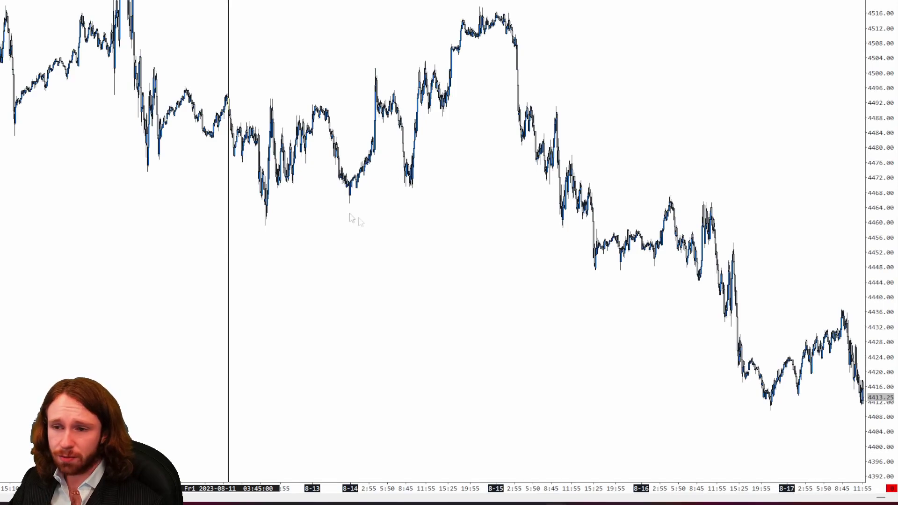
key("w")
left_click_drag(879, 354, 848, 170)
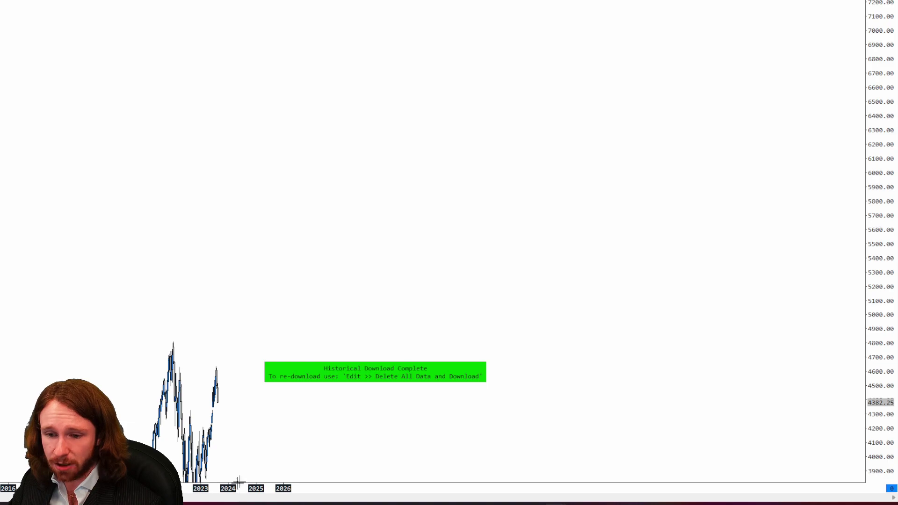
key("Up")
key("Up")
key("Up")
key("Right")
key("Right")
key("Right")
key("Right")
key("Right")
key("Right")
key("Right")
key("Right")
key("Right")
key("Right")
key("Right")
key("Right")
key("Right")
key("Right")
key("Right")
key("Right")
key("Right")
key("Right")
key("Right")
key("Right")
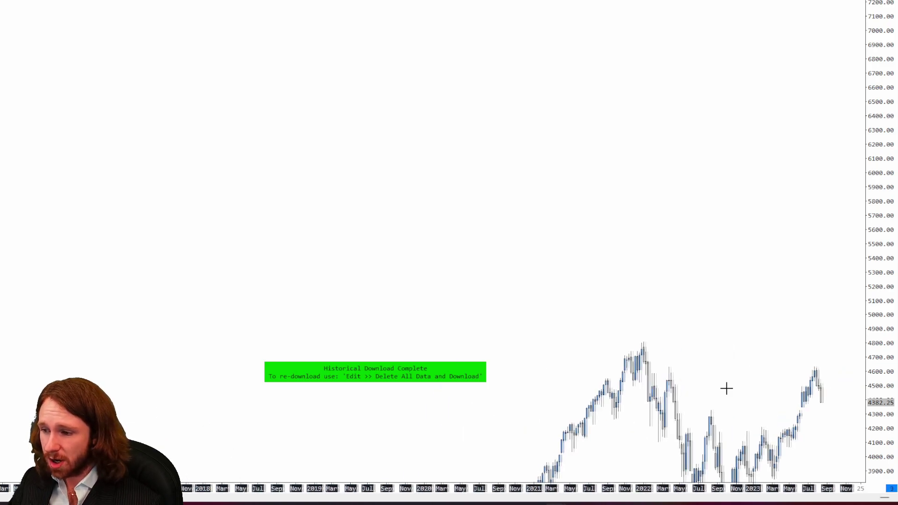
key("Right")
key("Right")
key("Right")
key("Right")
key("Right")
key("Right")
key("Right")
key("Right")
key("Right")
key("Right")
- Zoom in on the 2022–2023 weekly candles and check the July 2023 peak with the crosshair
left_click_drag(875, 424, 874, 318)
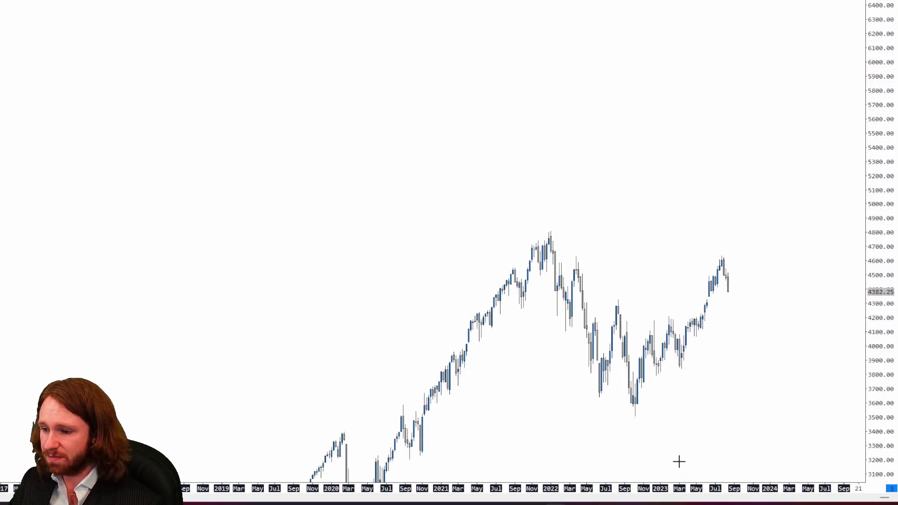
left_click_drag(672, 490, 590, 485)
left_click_drag(872, 404, 884, 343)
left_click_drag(691, 488, 623, 481)
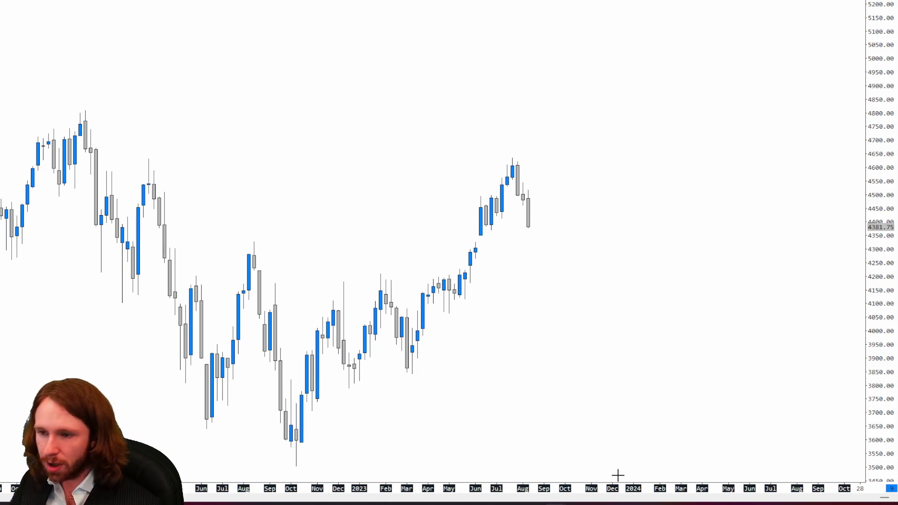
scroll(604, 395, "left", 7)
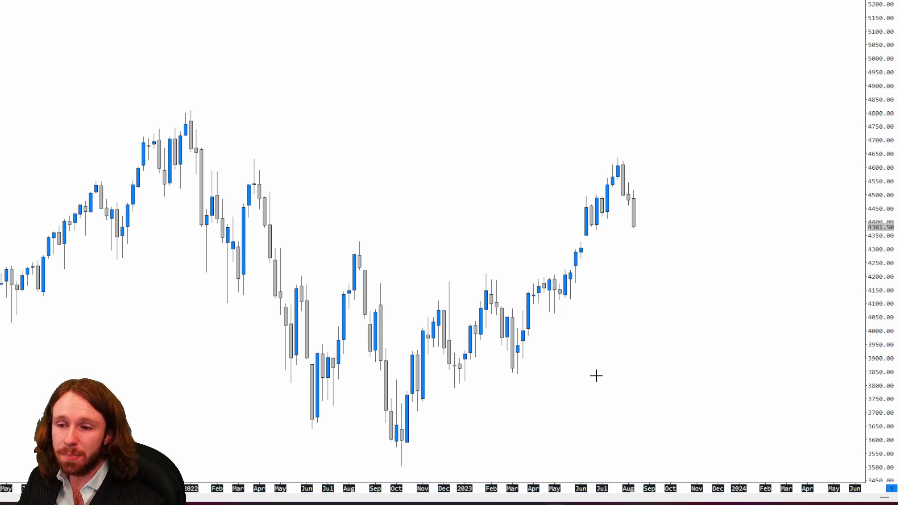
left_click(624, 168)
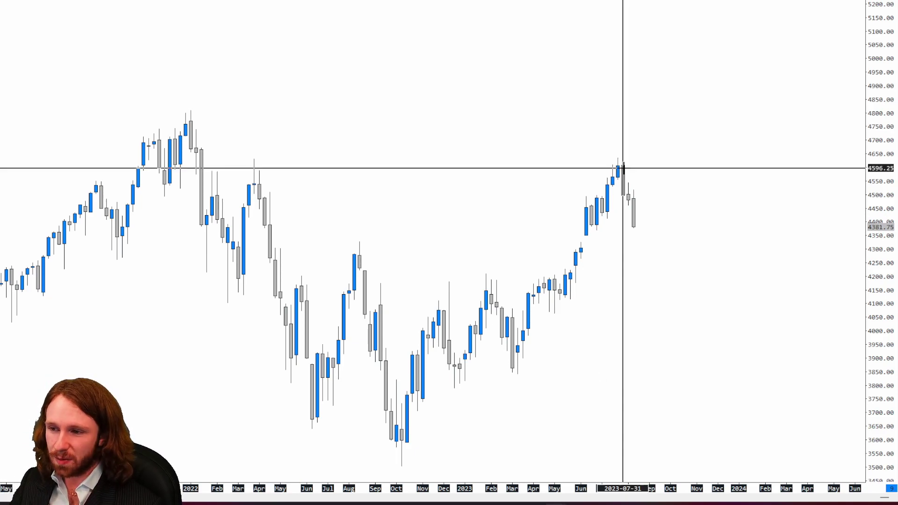
middle_click(638, 217)
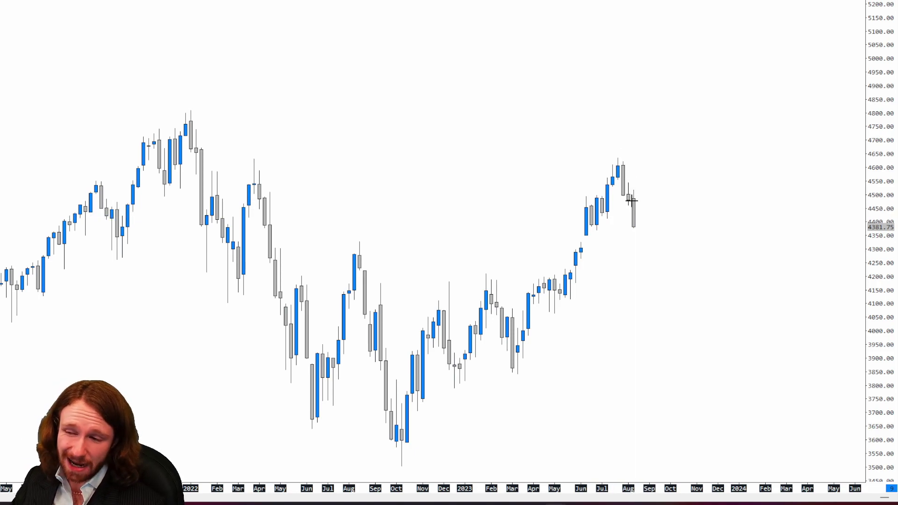